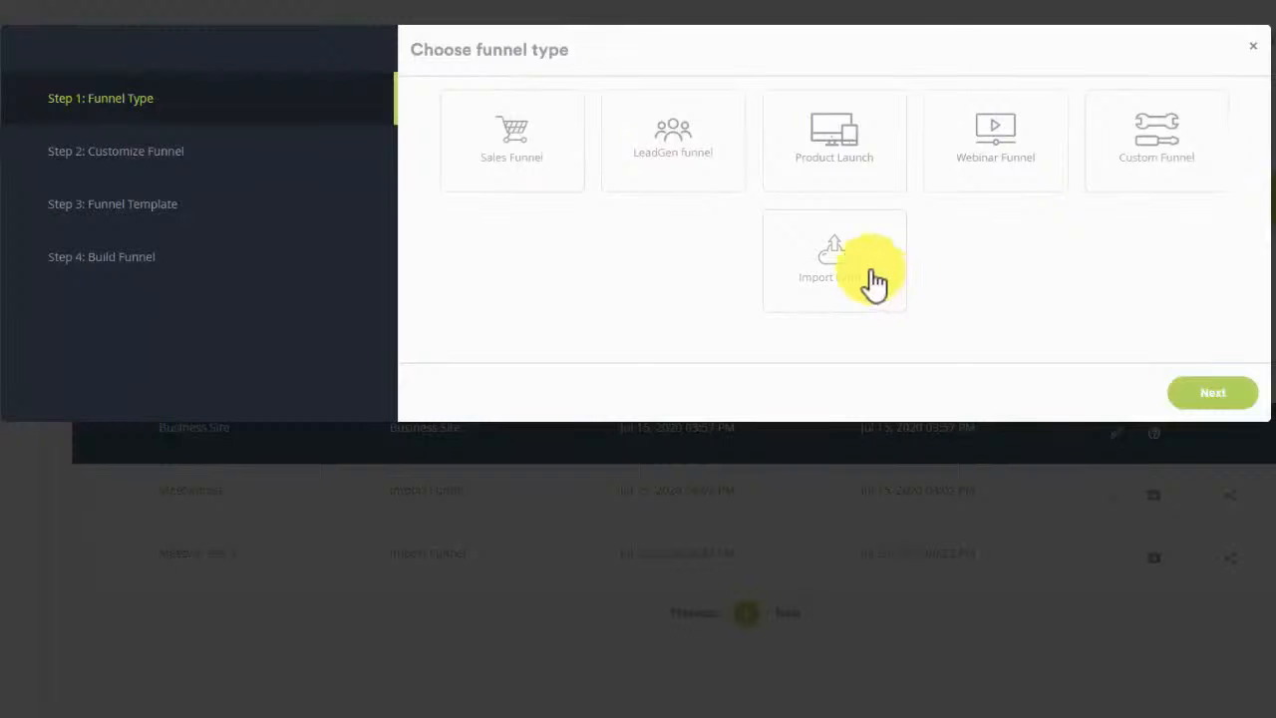
Step: Start a Sales Funnel with the default pages and pick the Math Skill Coaching template
{"action": "left_click", "coordinate": [538, 200]}
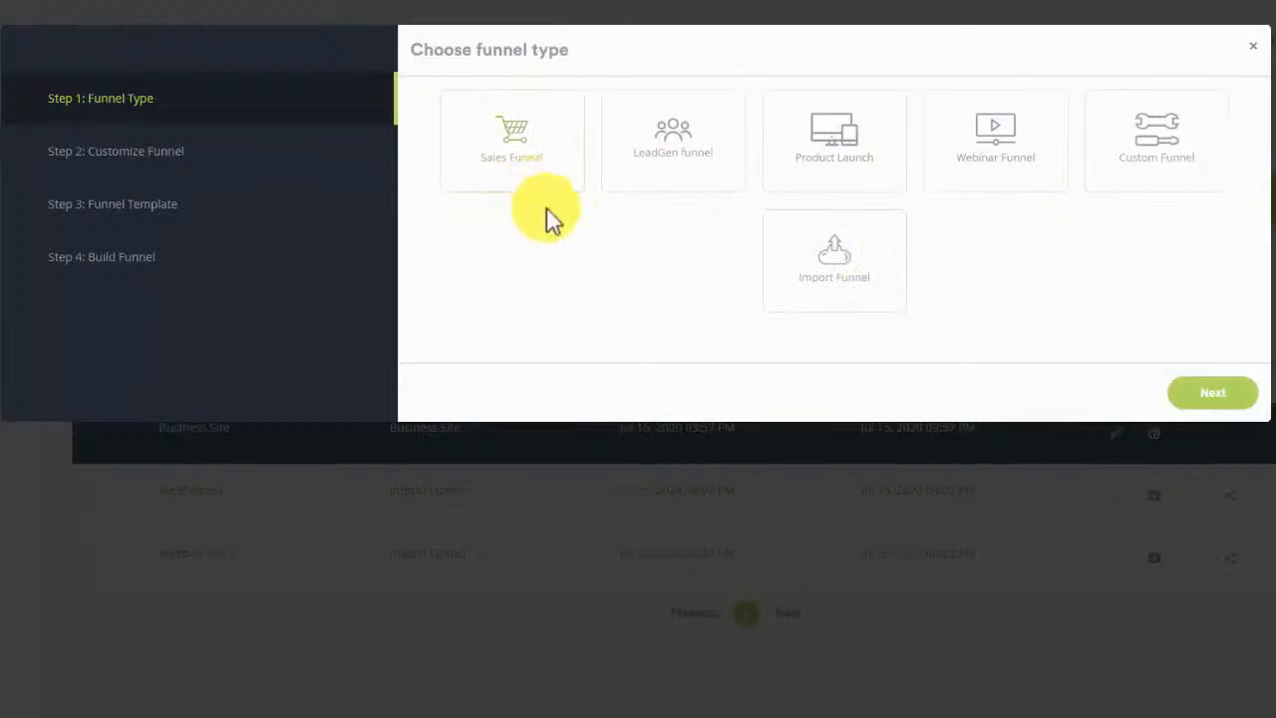
{"action": "left_click", "coordinate": [1226, 398]}
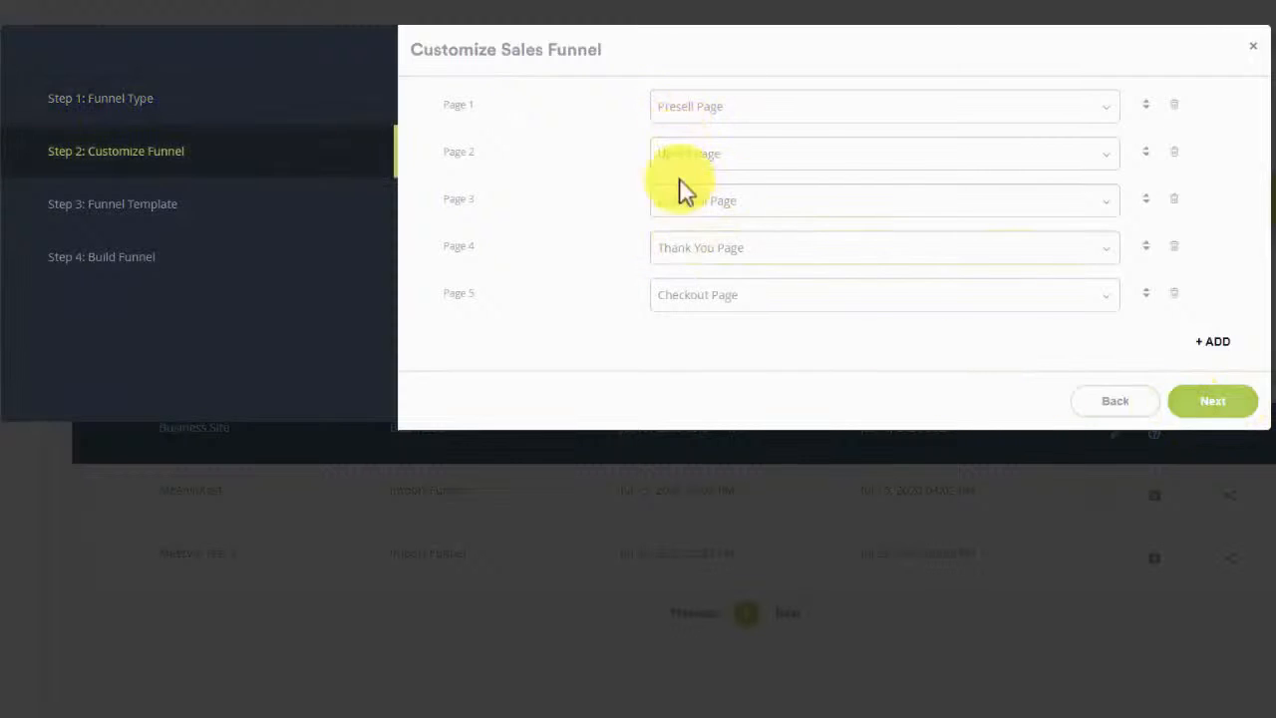
{"action": "left_click", "coordinate": [1218, 404]}
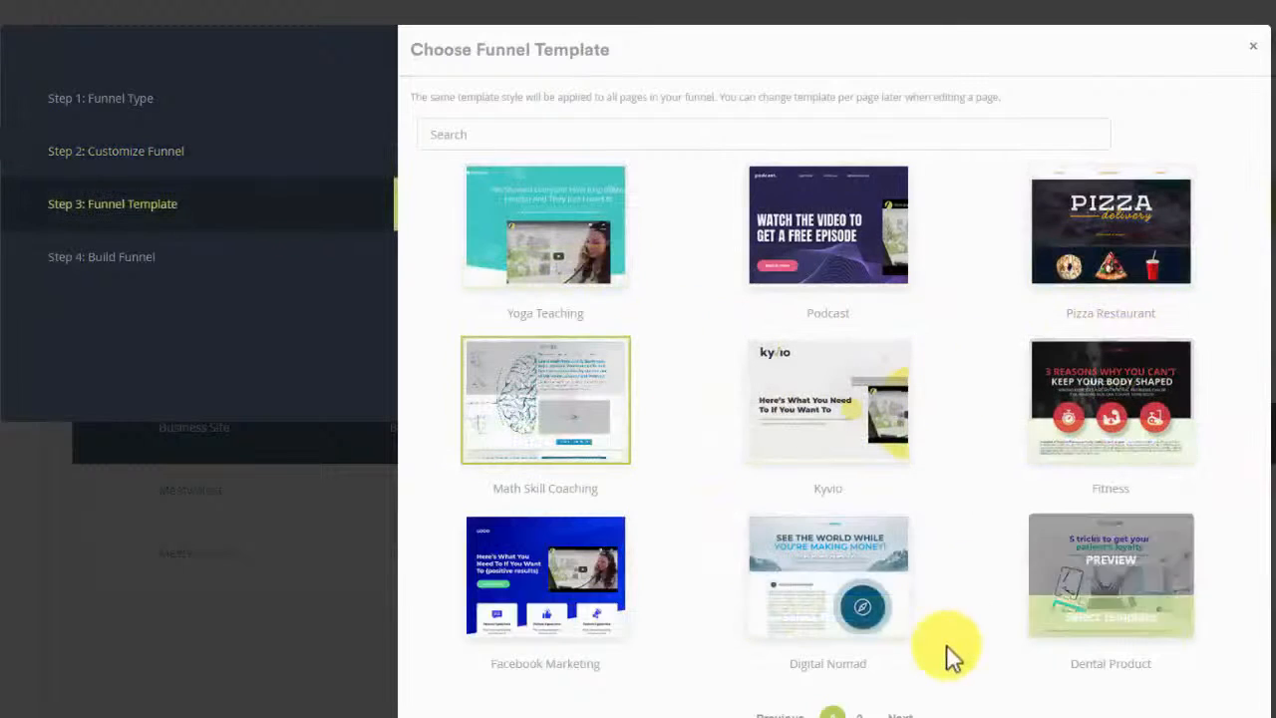
{"action": "left_click", "coordinate": [857, 712]}
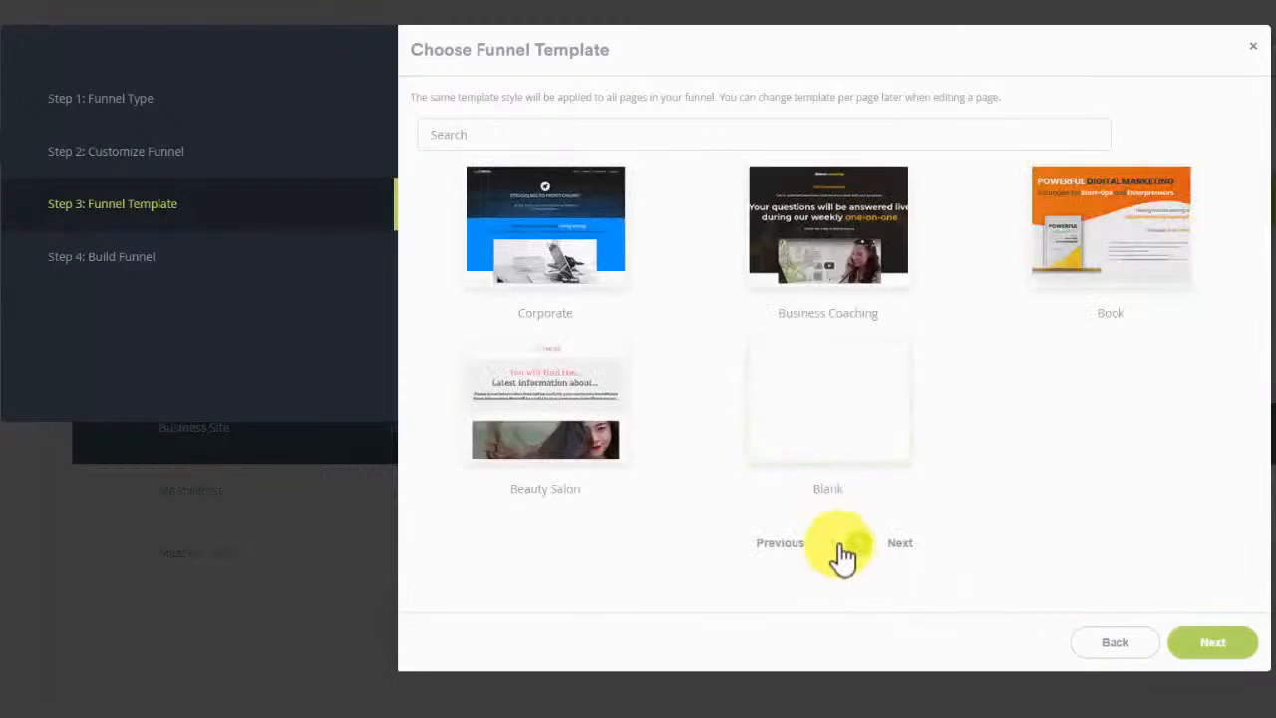
{"action": "left_click", "coordinate": [833, 542]}
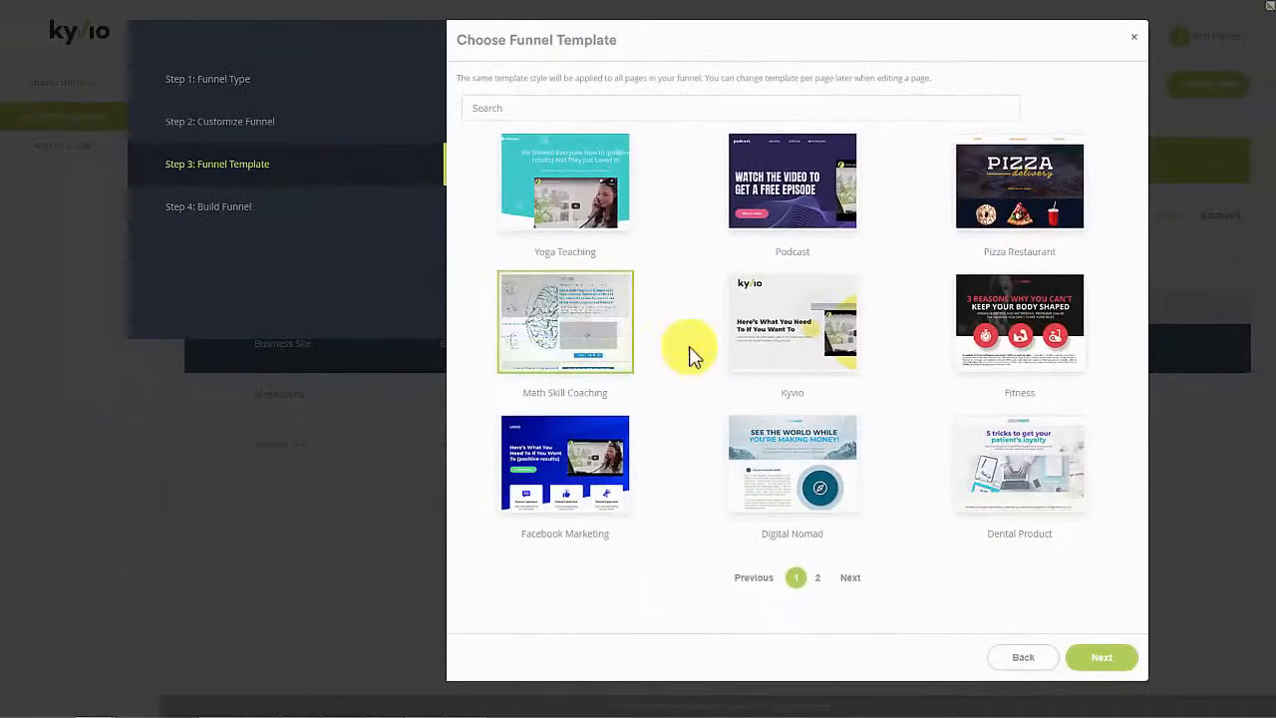
{"action": "left_click", "coordinate": [1100, 657]}
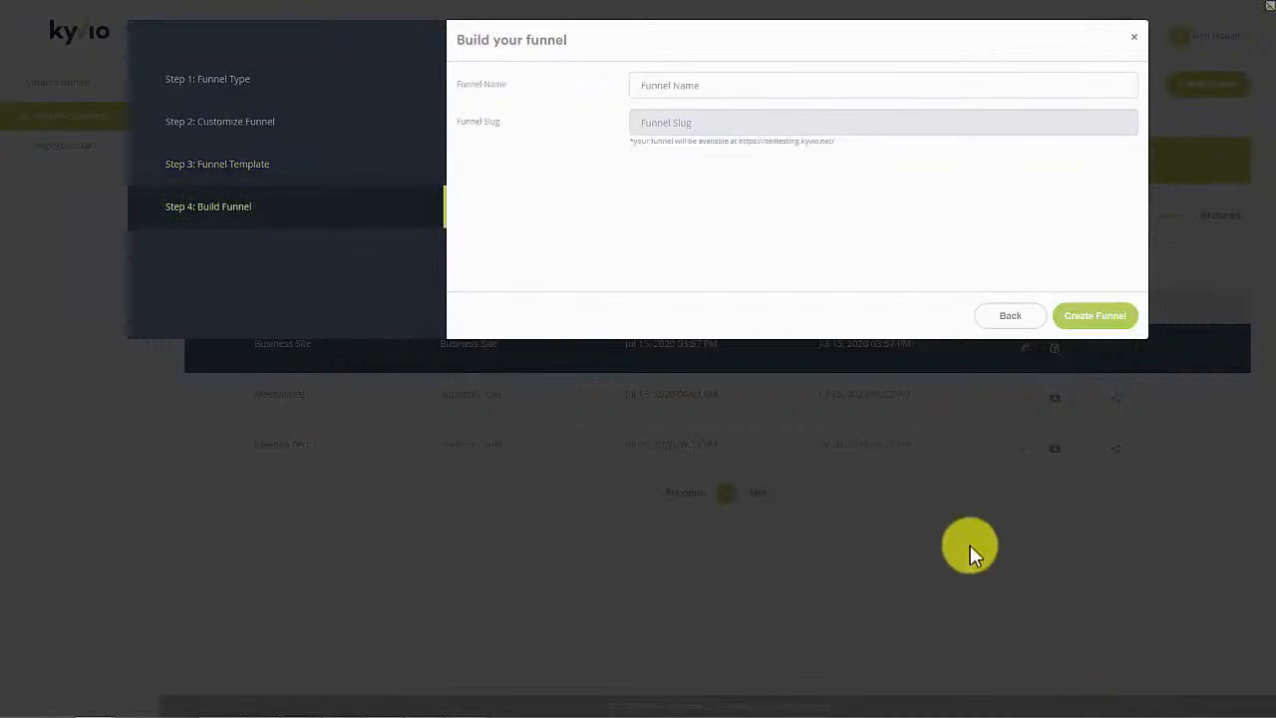
Step: Name the funnel 'Math Teachers' and create it
{"action": "left_click", "coordinate": [664, 87]}
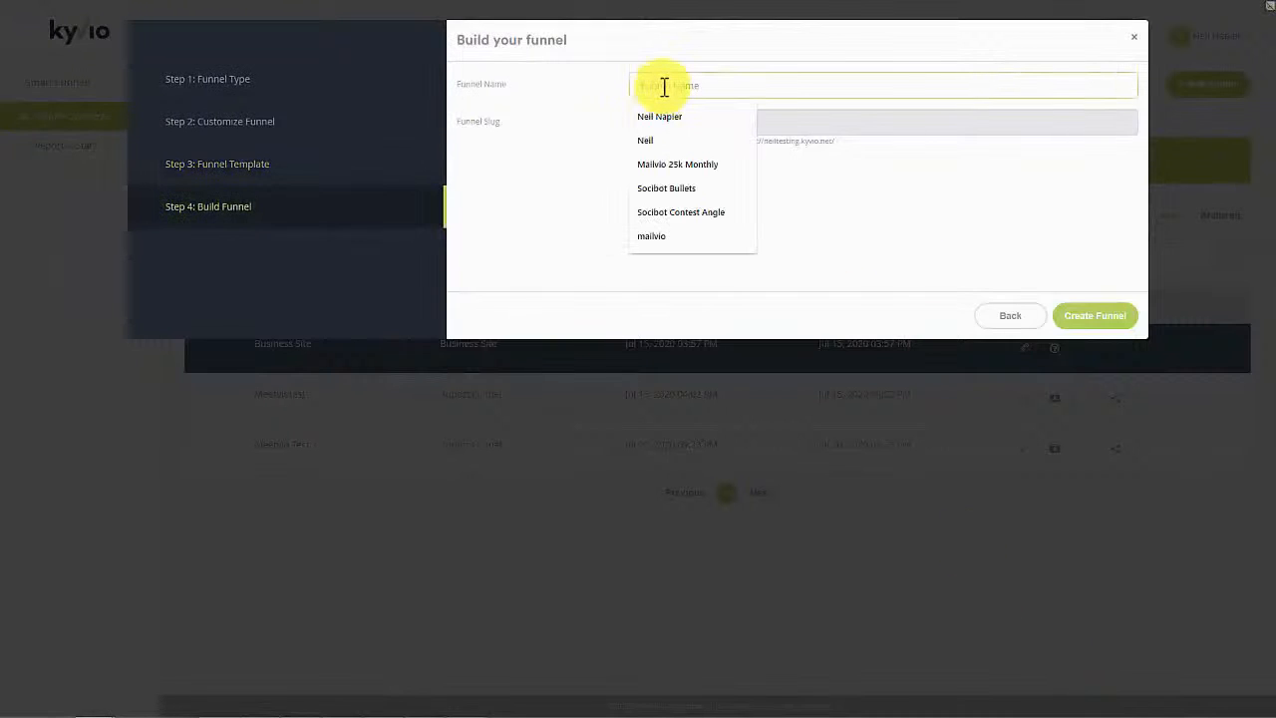
{"action": "type", "text": "Math Teachers"}
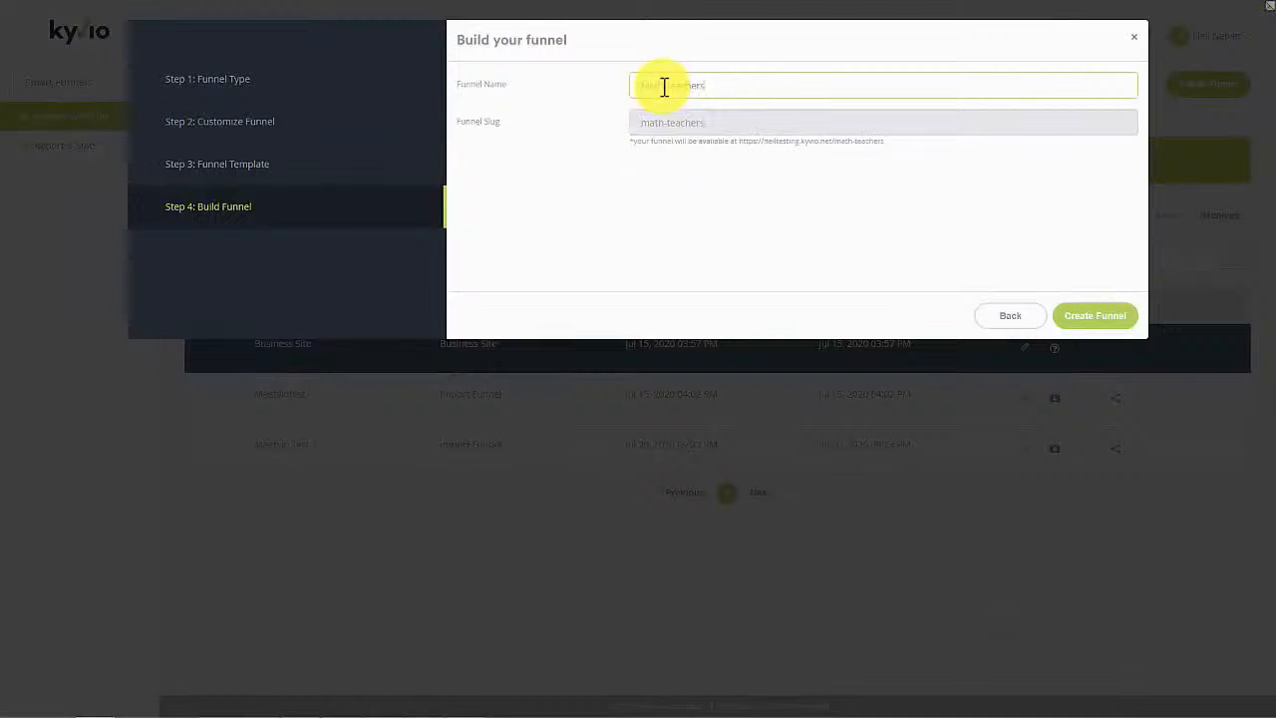
{"action": "left_click", "coordinate": [1087, 317]}
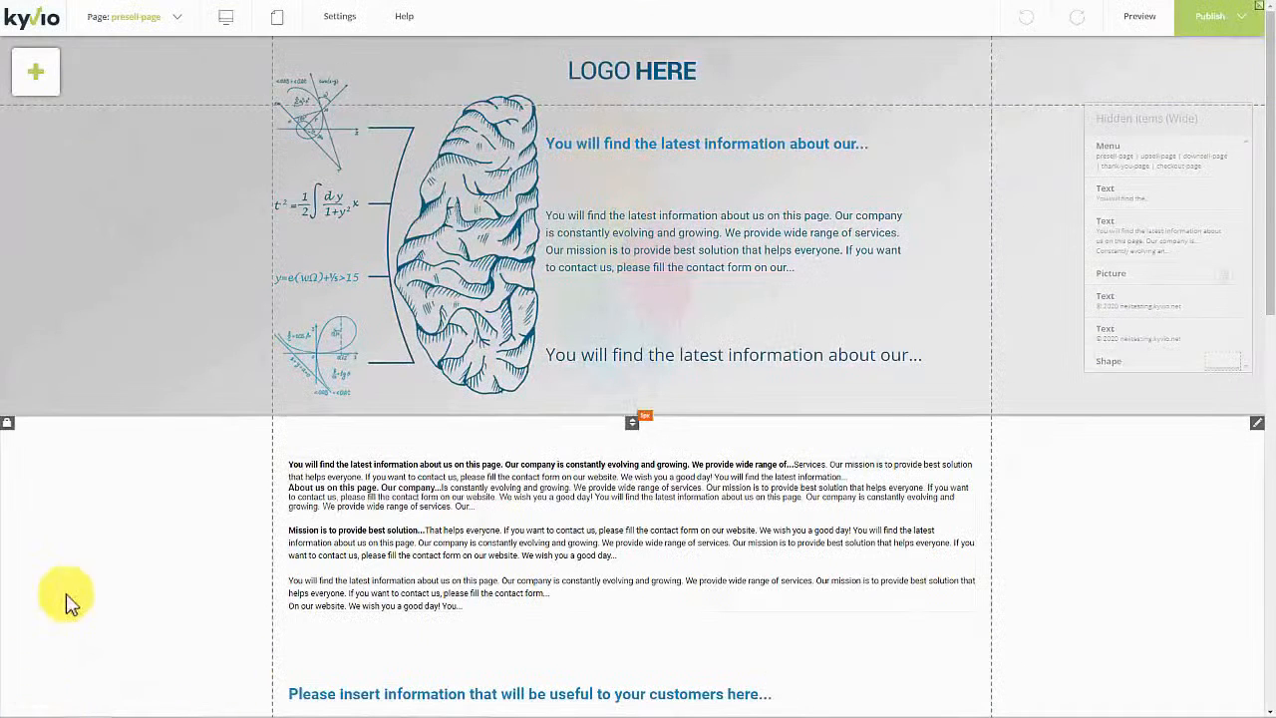
Step: Switch the editor from the presell page to the upsell-page
{"action": "left_click", "coordinate": [176, 18]}
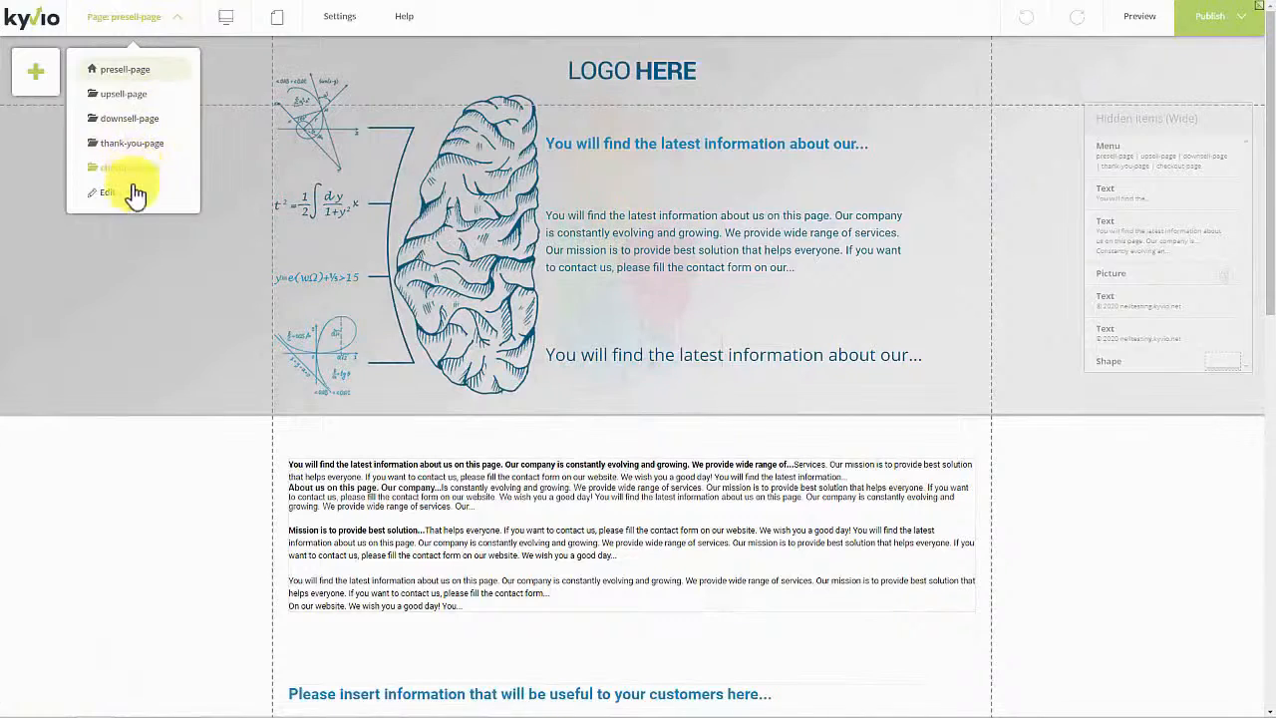
{"action": "left_click", "coordinate": [147, 107]}
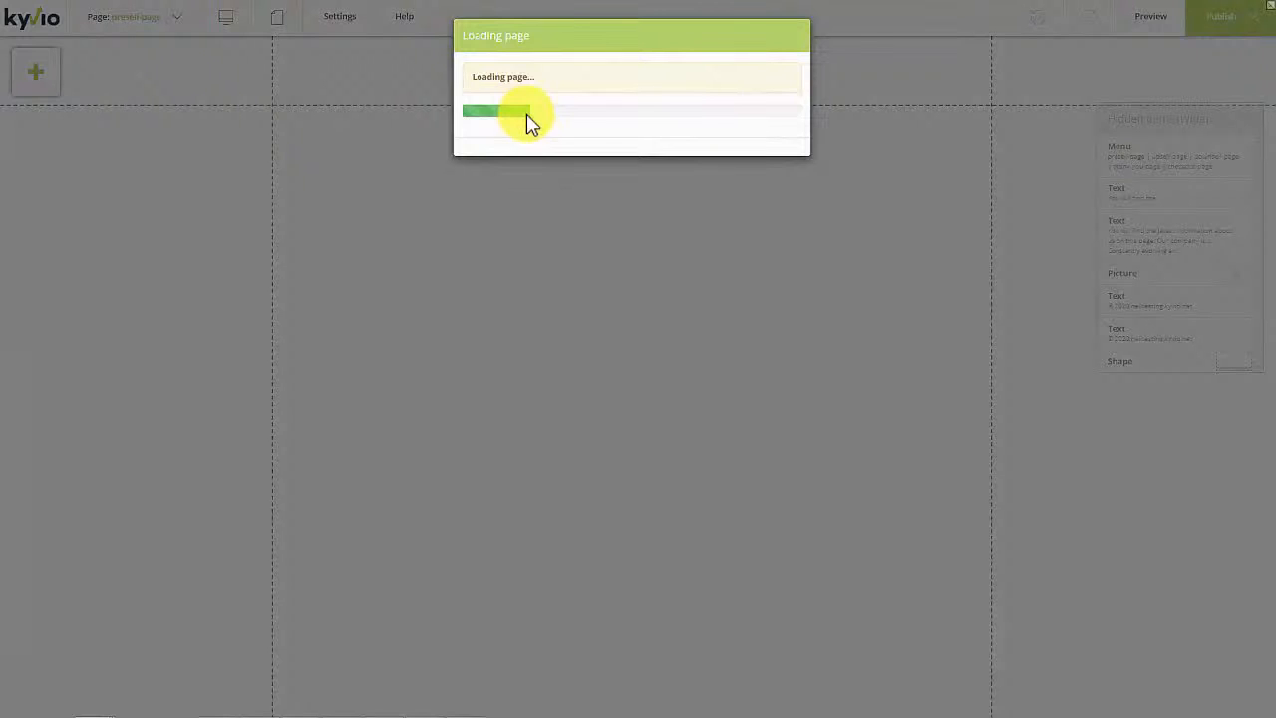
Step: Scroll through the loaded upsell page to review its logo, brain image, text and video
{"action": "scroll", "coordinate": [473, 484], "scroll_direction": "down", "scroll_amount": 15}
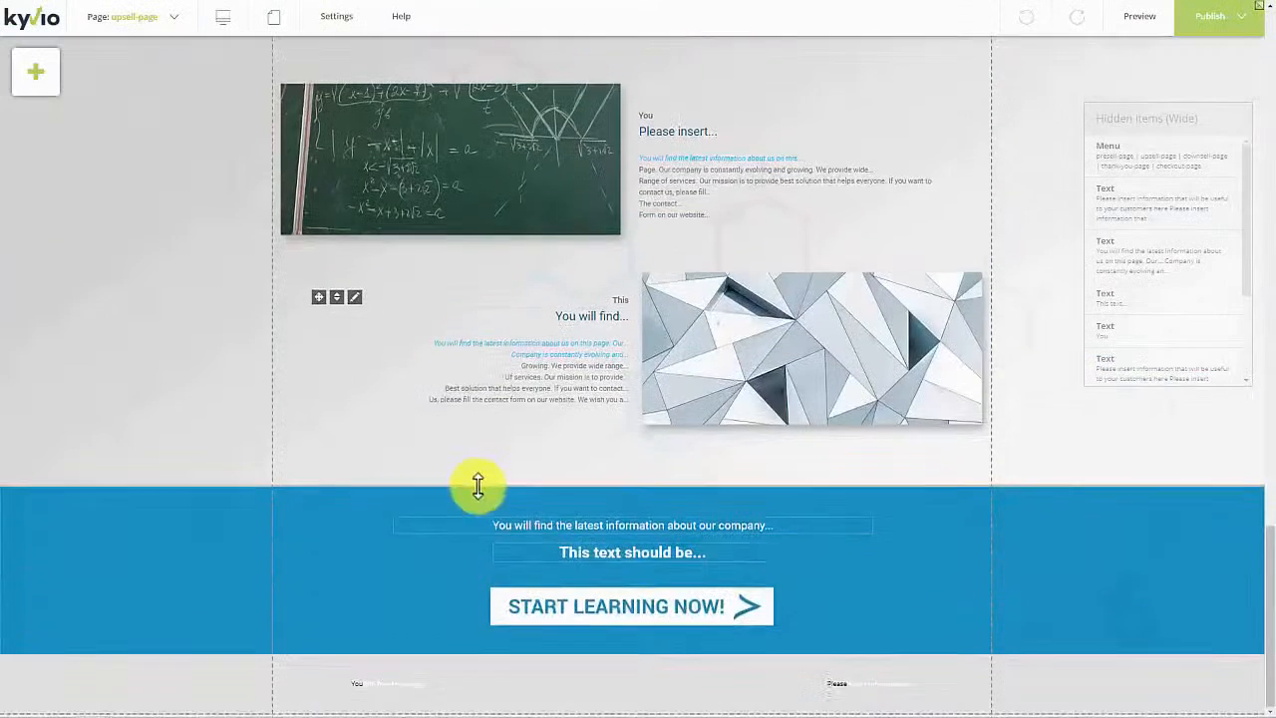
{"action": "scroll", "coordinate": [479, 489], "scroll_direction": "up", "scroll_amount": 15}
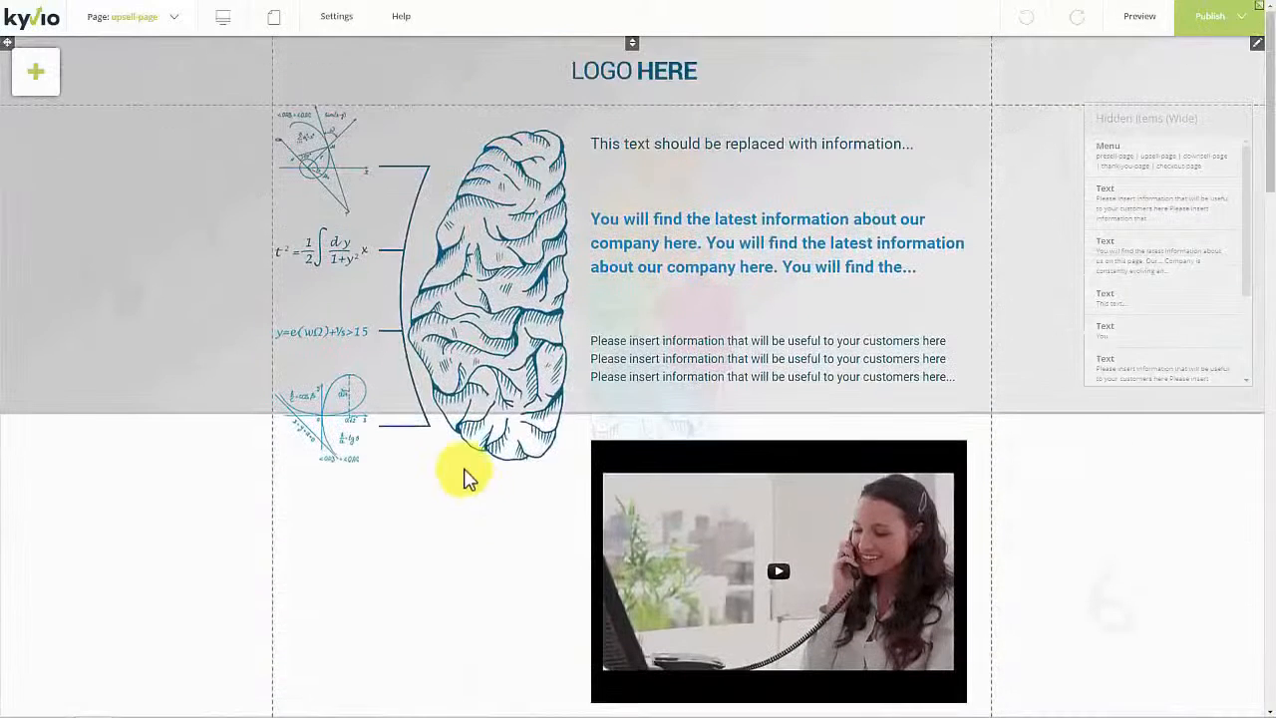
{"action": "left_click", "coordinate": [157, 17]}
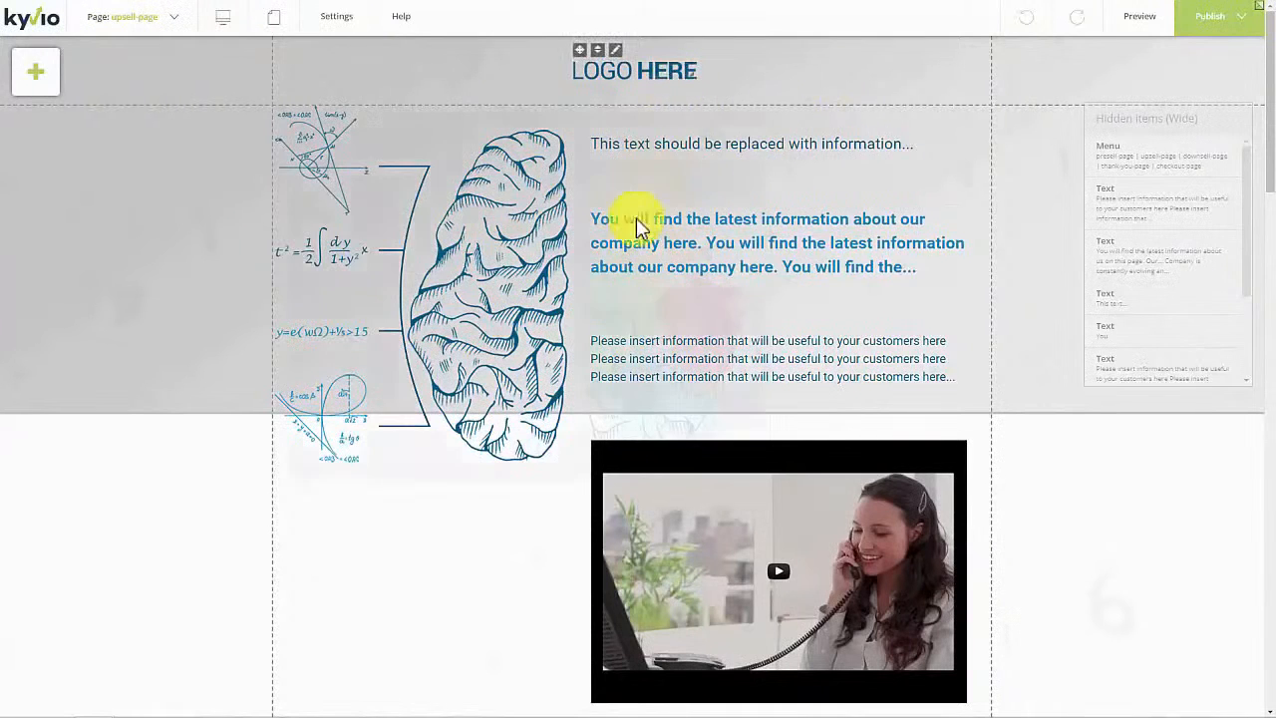
{"action": "scroll", "coordinate": [641, 250], "scroll_direction": "down", "scroll_amount": 4}
{"action": "scroll", "coordinate": [641, 250], "scroll_direction": "up", "scroll_amount": 4}
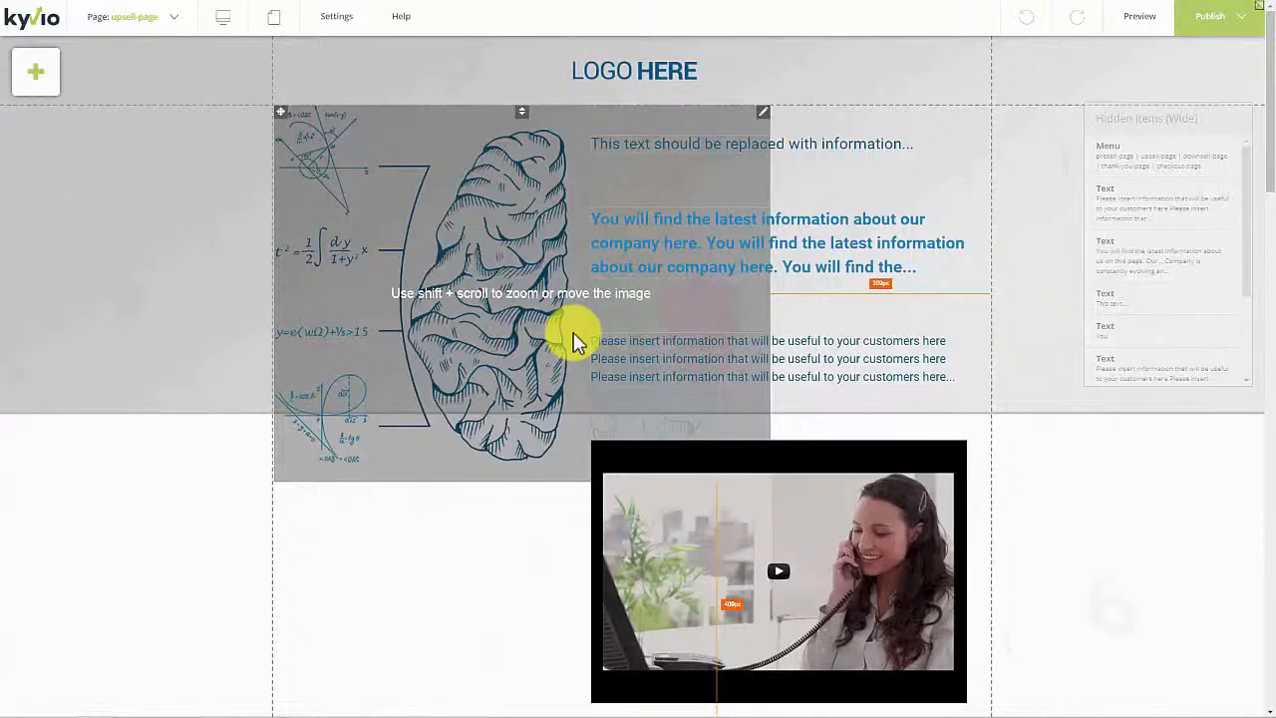
Step: Shrink the brain illustration and move it back to the top section's left edge
{"action": "mouse_move", "coordinate": [507, 256]}
{"action": "left_mouse_down"}
{"action": "mouse_move", "coordinate": [606, 236]}
{"action": "mouse_move", "coordinate": [655, 402]}
{"action": "mouse_move", "coordinate": [507, 256]}
{"action": "left_mouse_up"}
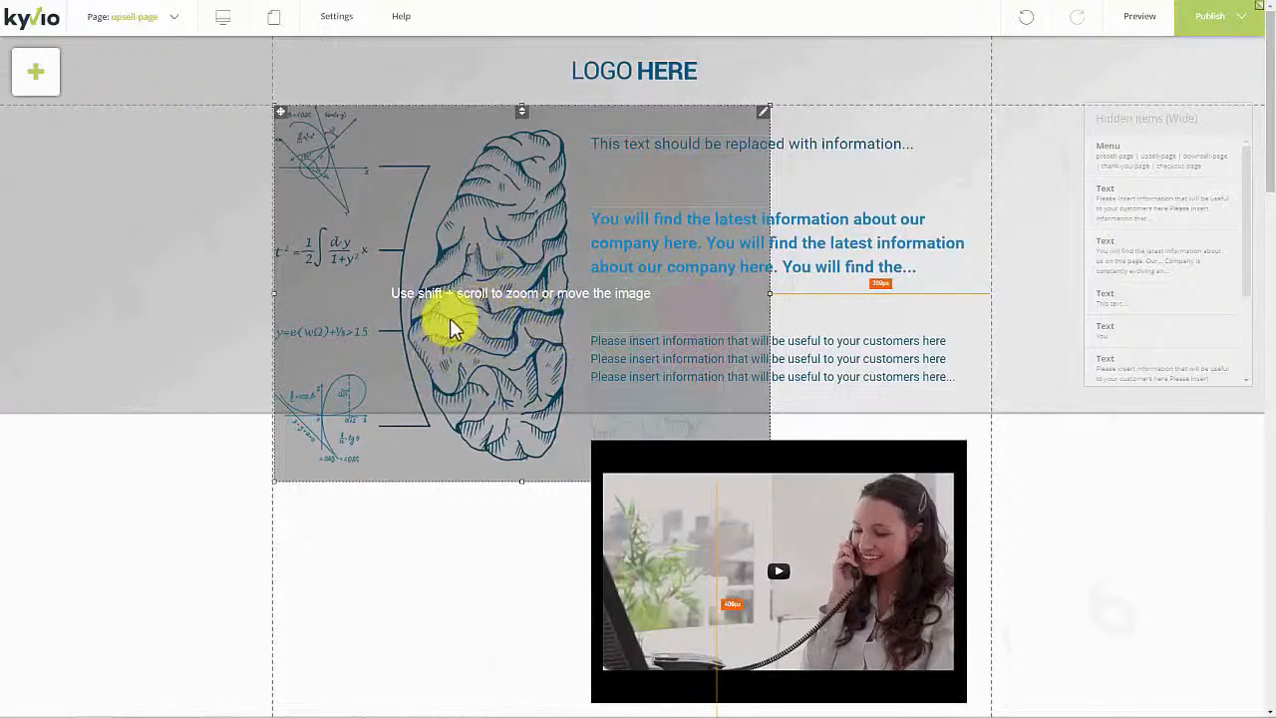
{"action": "mouse_move", "coordinate": [449, 321]}
{"action": "left_mouse_down"}
{"action": "mouse_move", "coordinate": [538, 328]}
{"action": "mouse_move", "coordinate": [433, 335]}
{"action": "left_mouse_up"}
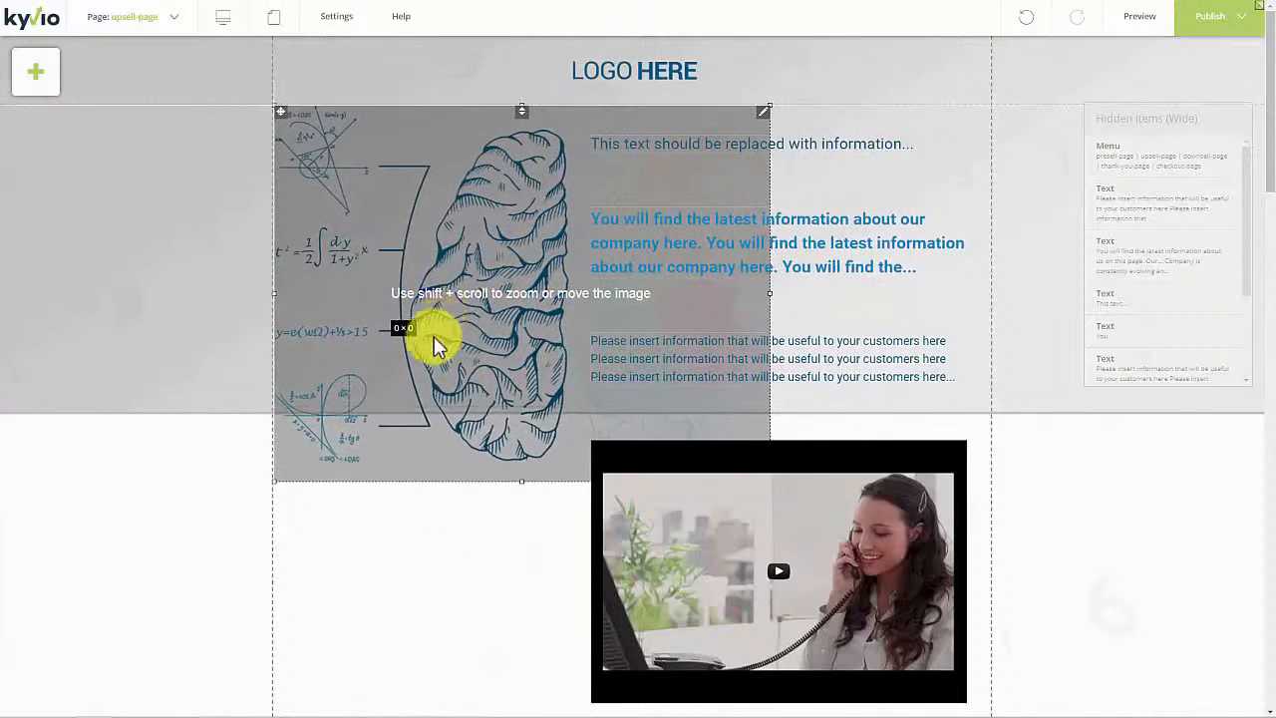
{"action": "left_click_drag", "start_coordinate": [277, 480], "coordinate": [394, 355]}
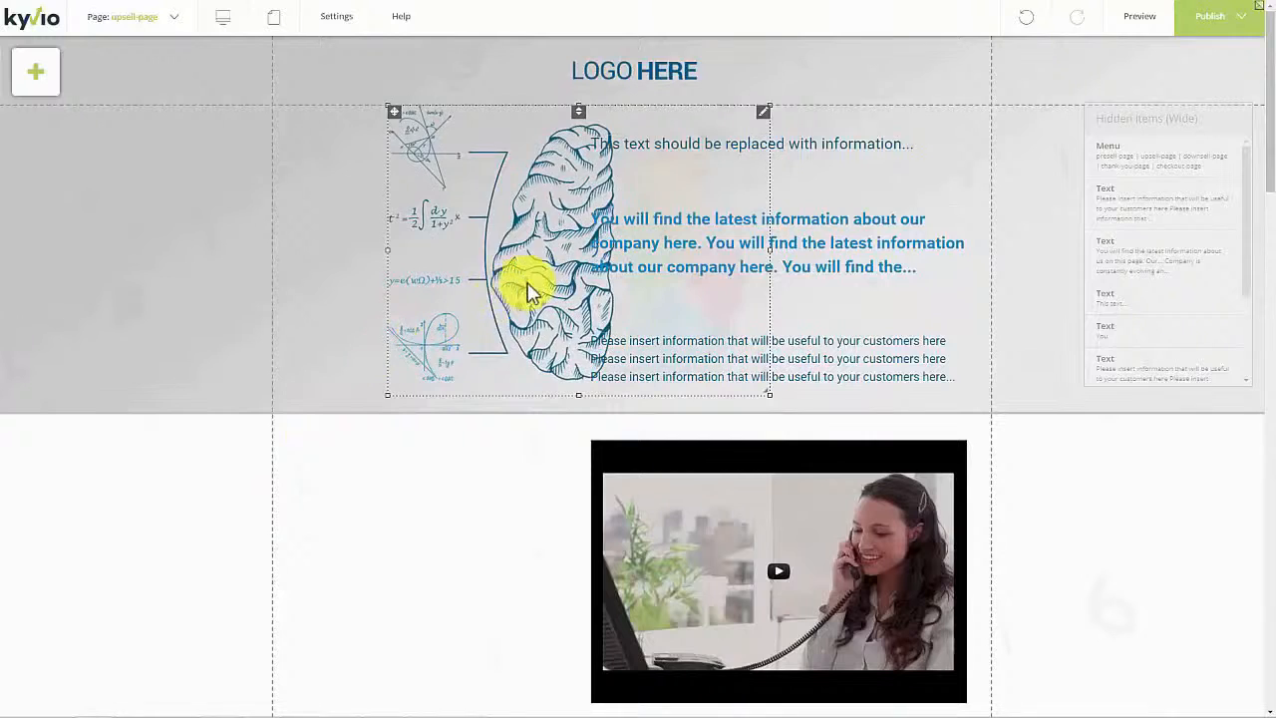
{"action": "left_click_drag", "start_coordinate": [527, 285], "coordinate": [416, 291]}
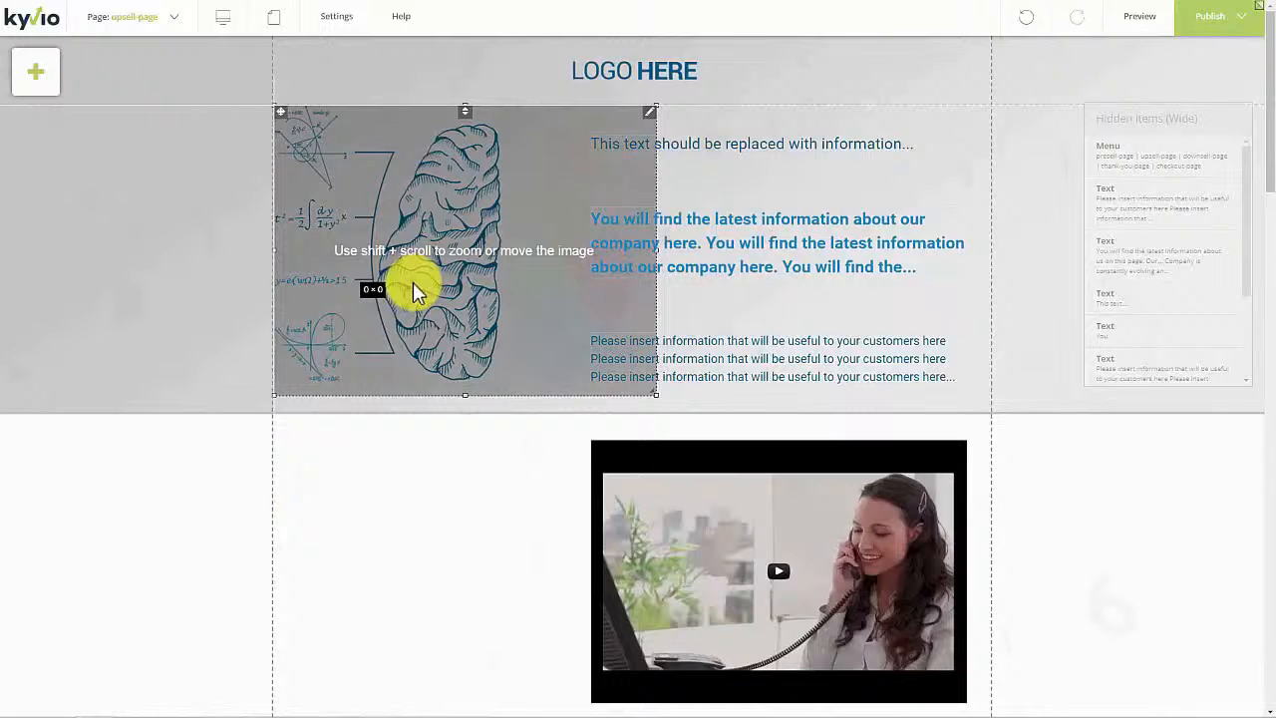
{"action": "left_click_drag", "start_coordinate": [416, 286], "coordinate": [416, 286]}
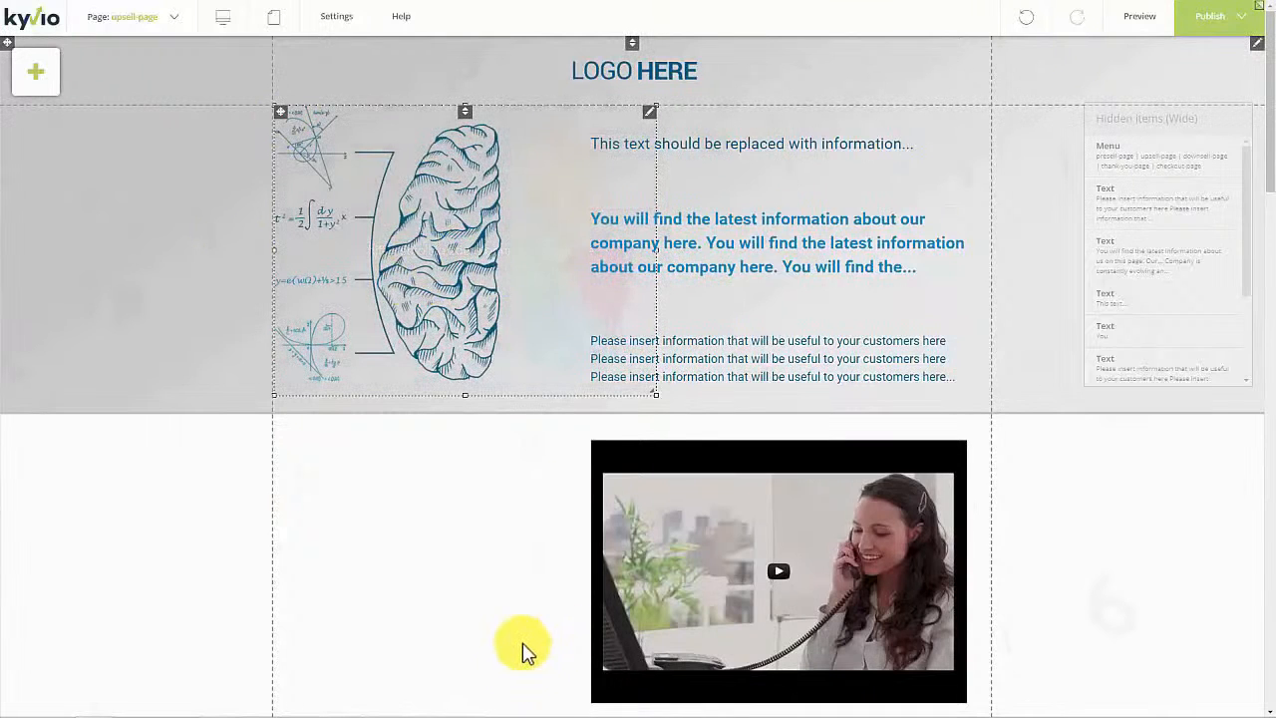
Step: Restyle the line above the blue paragraph from Heading 3 to Heading 2
{"action": "left_click", "coordinate": [738, 151]}
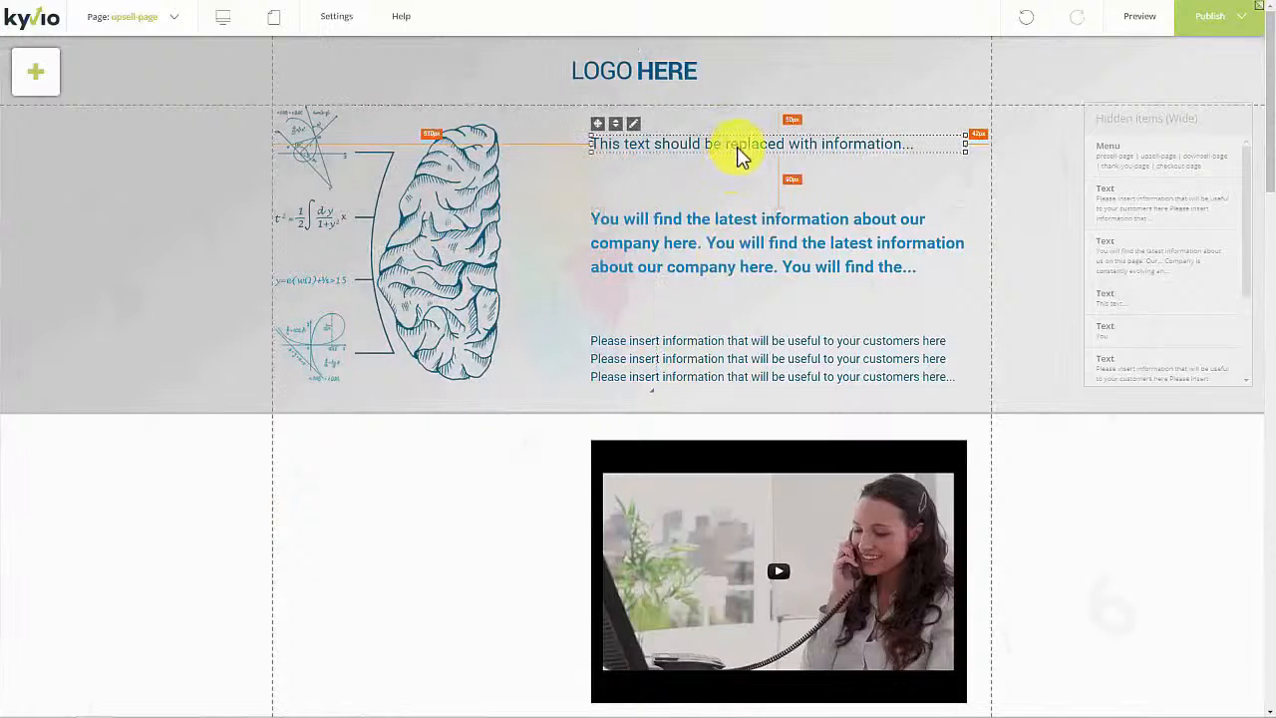
{"action": "right_click", "coordinate": [635, 134]}
{"action": "left_click", "coordinate": [658, 144]}
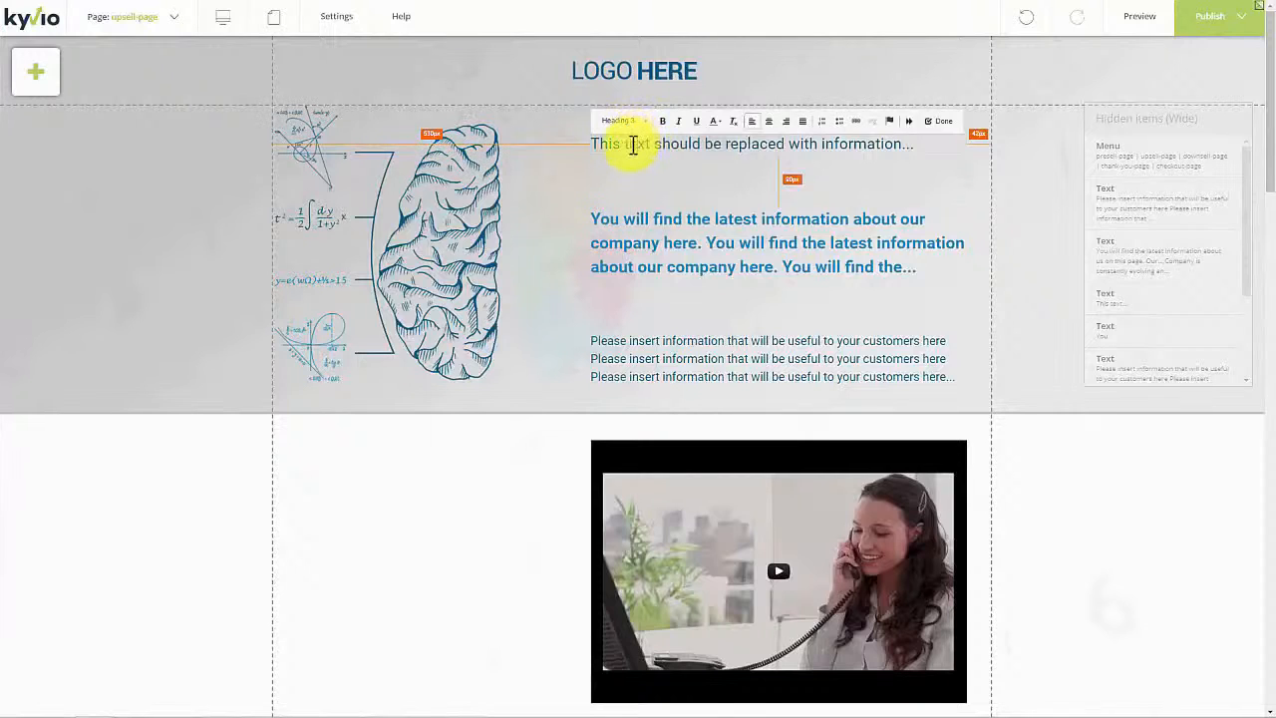
{"action": "left_click_drag", "start_coordinate": [599, 144], "coordinate": [809, 143]}
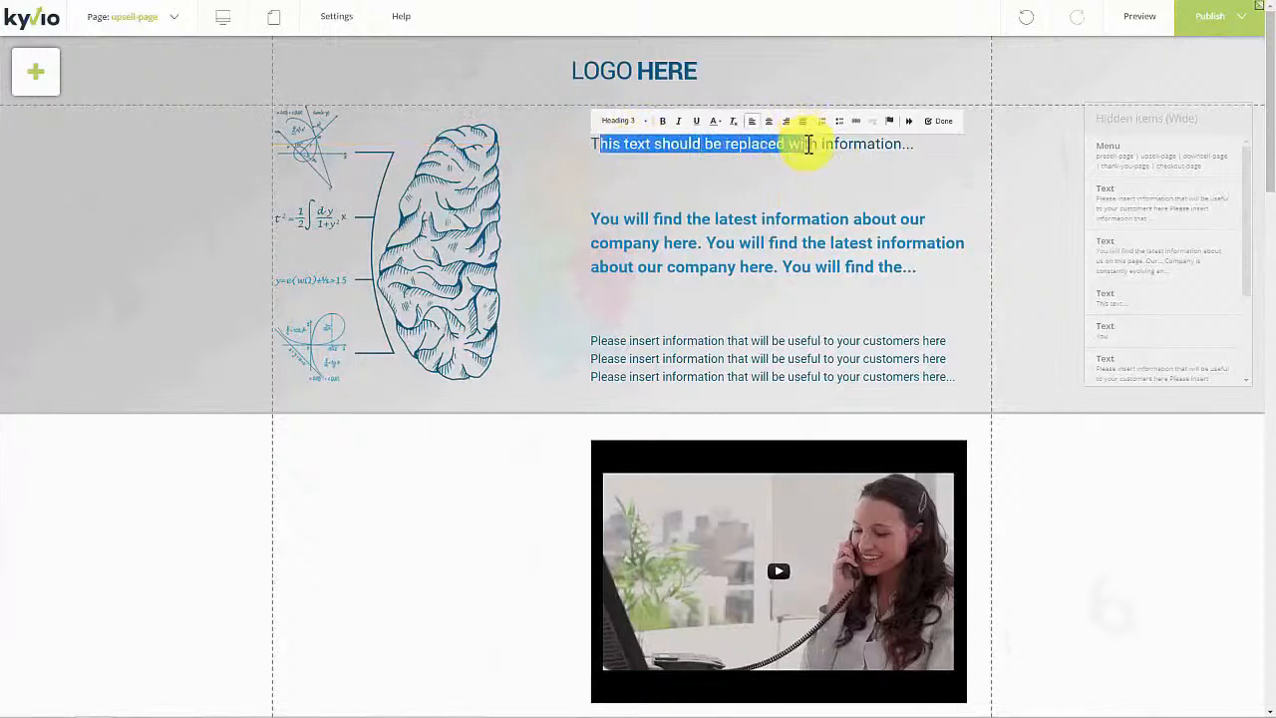
{"action": "key", "text": "ctrl+a"}
{"action": "left_click", "coordinate": [639, 121]}
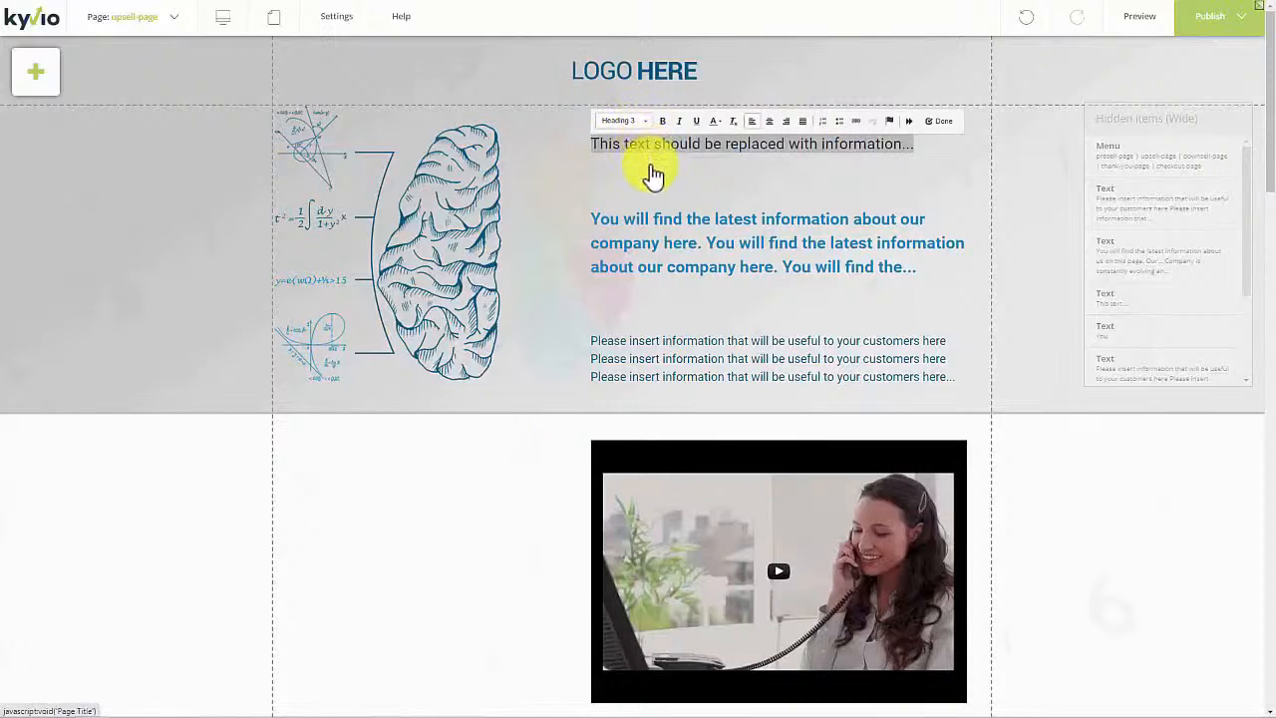
{"action": "scroll", "coordinate": [714, 197], "scroll_direction": "down", "scroll_amount": 2}
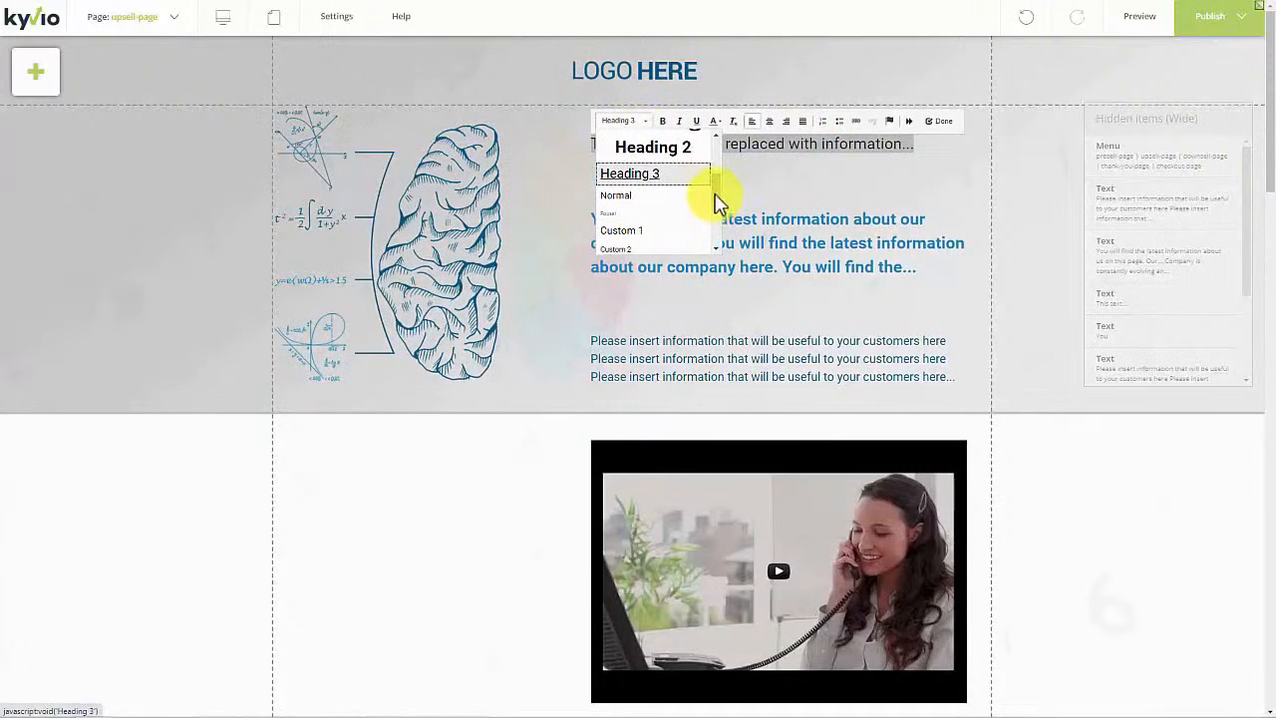
{"action": "scroll", "coordinate": [715, 198], "scroll_direction": "up", "scroll_amount": 1}
{"action": "left_click", "coordinate": [687, 194]}
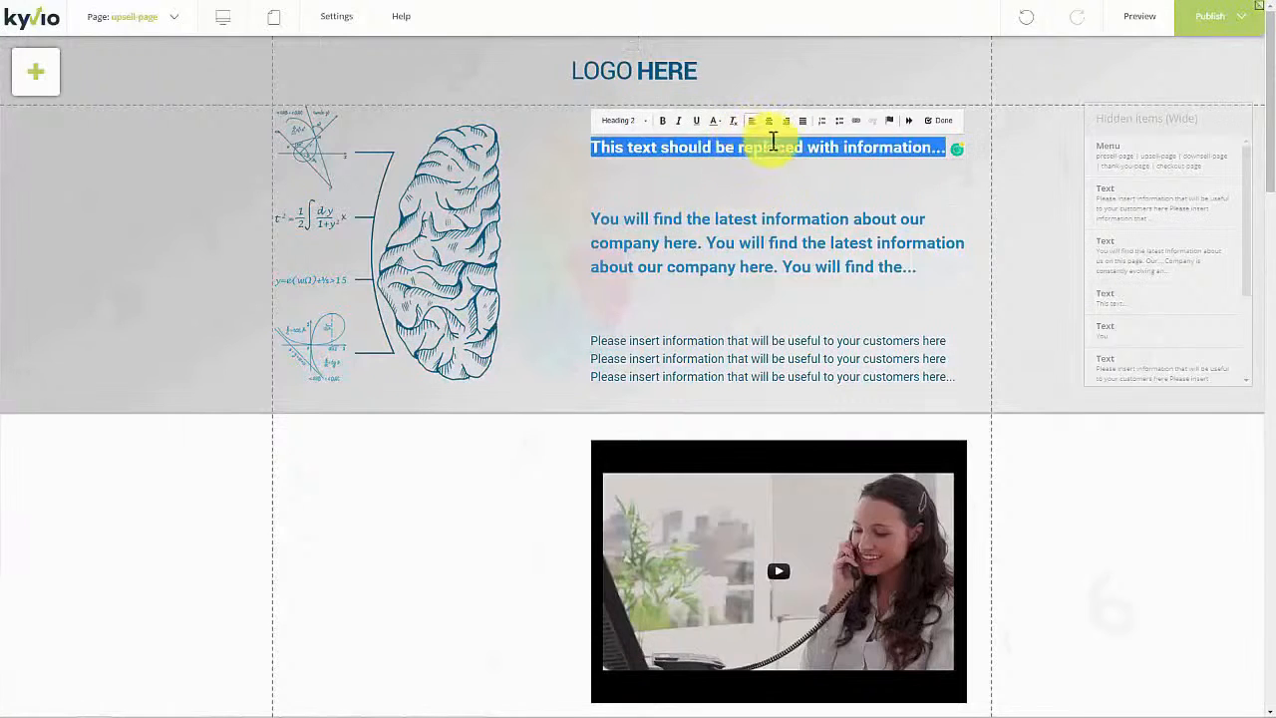
{"action": "left_click", "coordinate": [941, 135]}
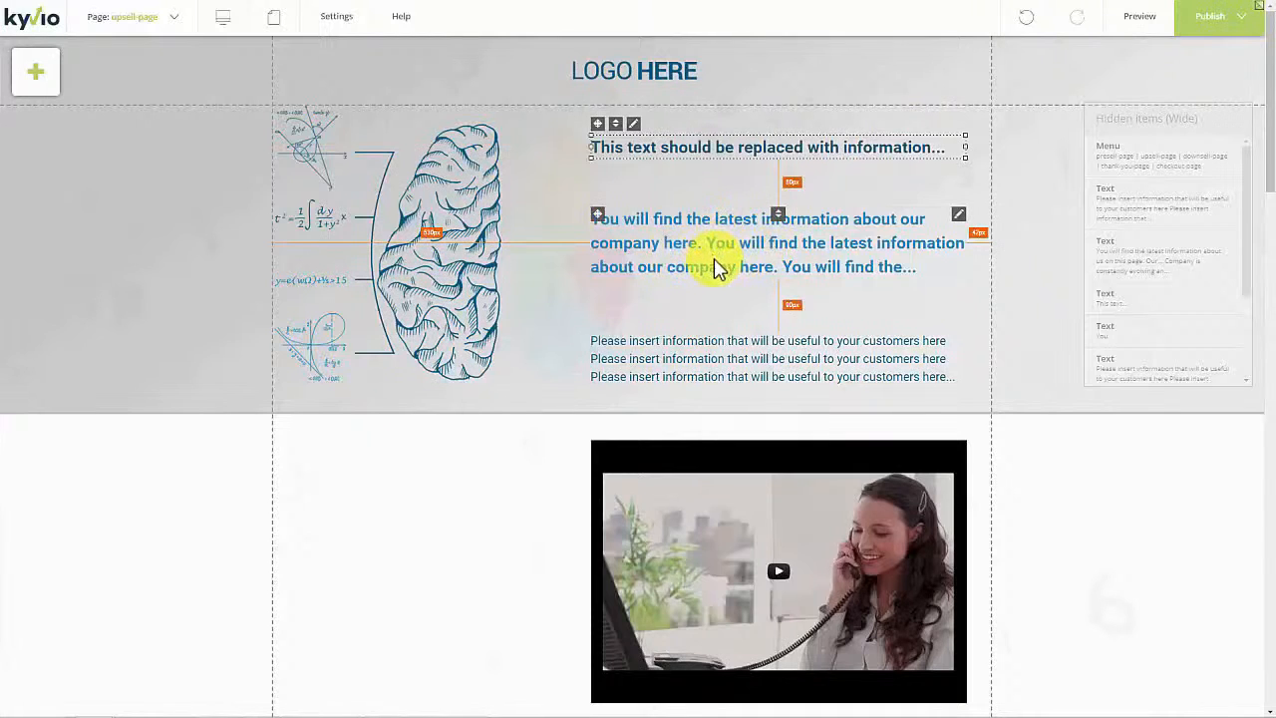
Step: Nudge the blue paragraph up and place the three-line customer paragraph beneath it
{"action": "mouse_move", "coordinate": [743, 243]}
{"action": "left_mouse_down"}
{"action": "mouse_move", "coordinate": [734, 227]}
{"action": "mouse_move", "coordinate": [741, 248]}
{"action": "left_mouse_up"}
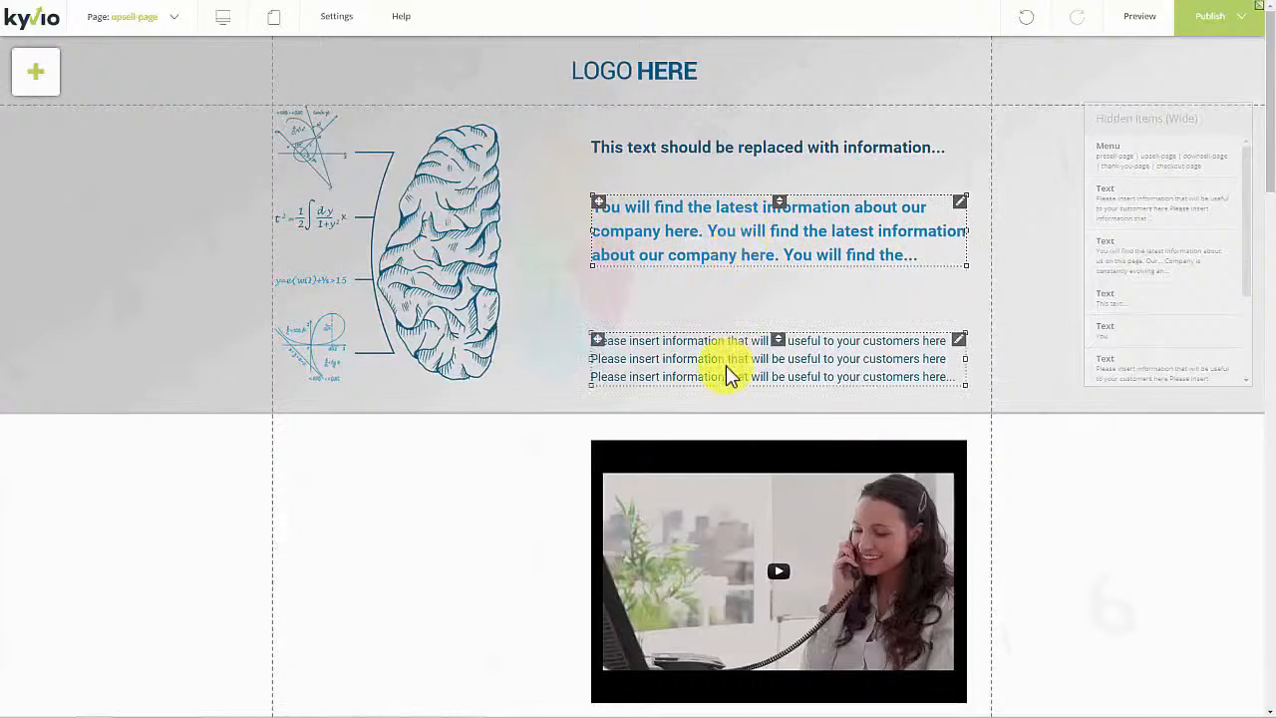
{"action": "left_click_drag", "start_coordinate": [728, 357], "coordinate": [719, 376]}
Step: Centre the video and START LEARNING button and shorten their white section
{"action": "scroll", "coordinate": [640, 429], "scroll_direction": "down", "scroll_amount": 5}
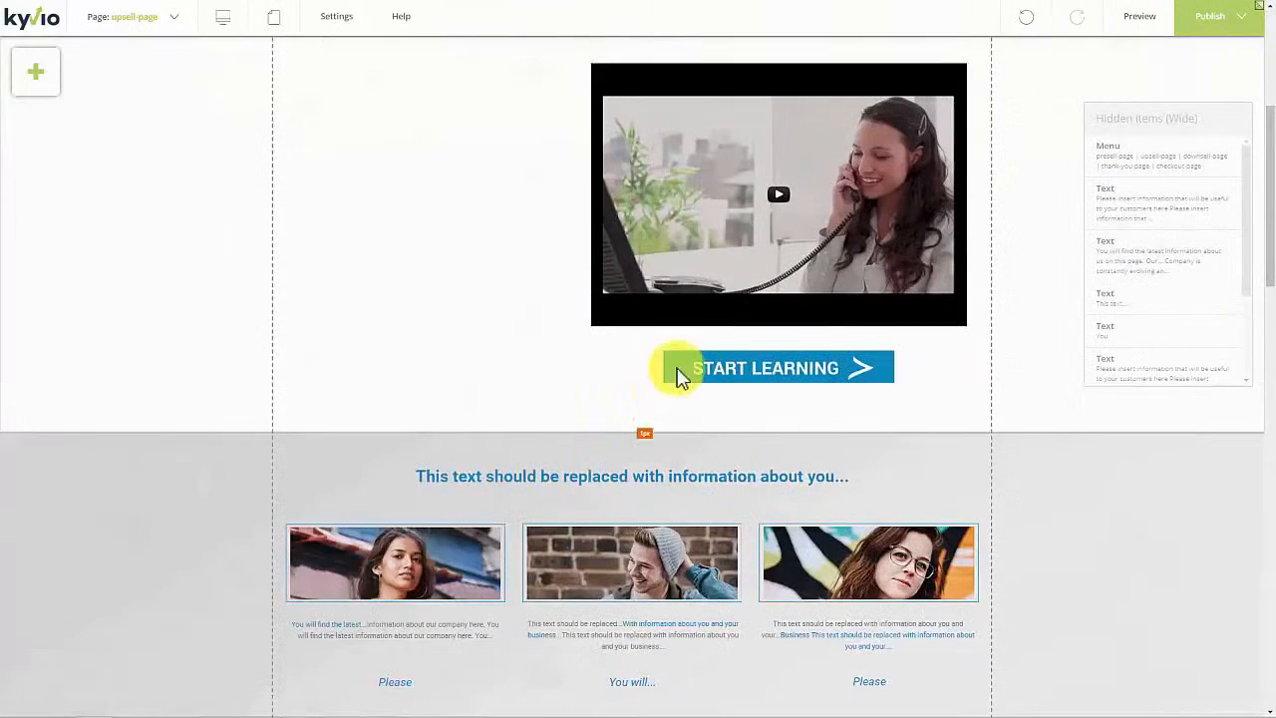
{"action": "scroll", "coordinate": [687, 377], "scroll_direction": "up", "scroll_amount": 5}
{"action": "middle_click", "coordinate": [1005, 445]}
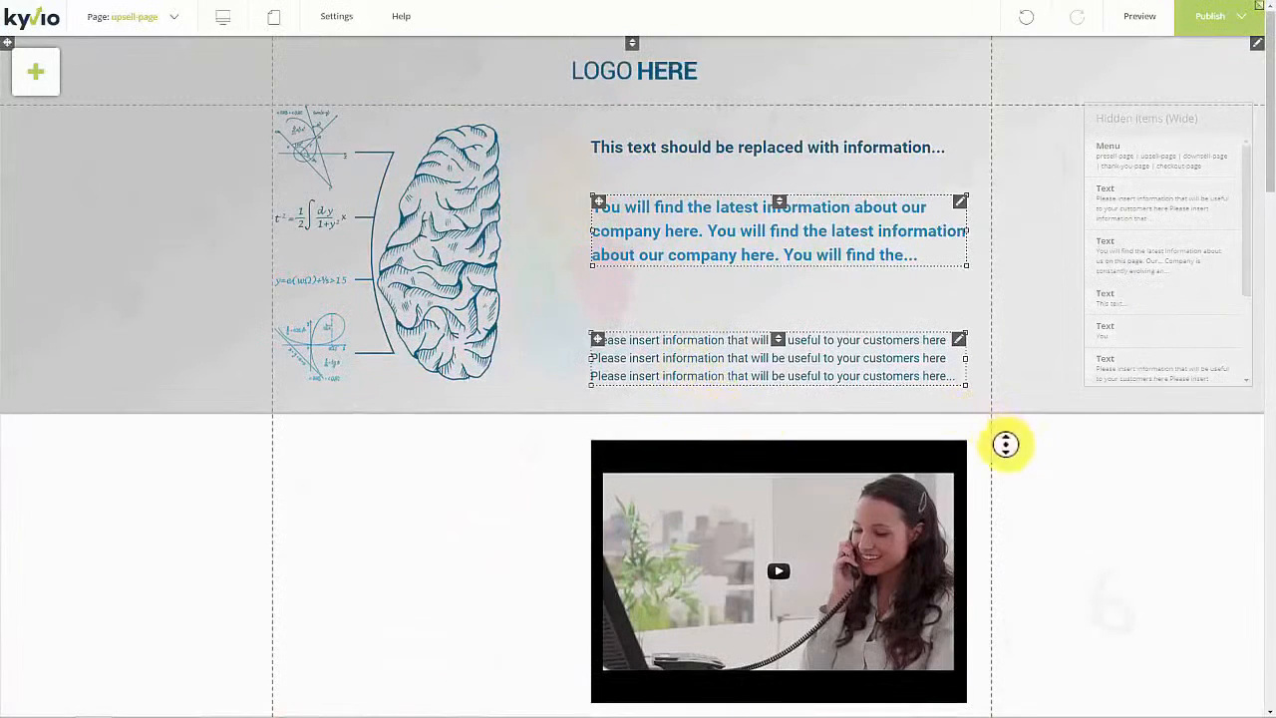
{"action": "scroll", "coordinate": [1004, 486], "scroll_direction": "down", "scroll_amount": 1}
{"action": "left_click_drag", "start_coordinate": [752, 403], "coordinate": [608, 404]}
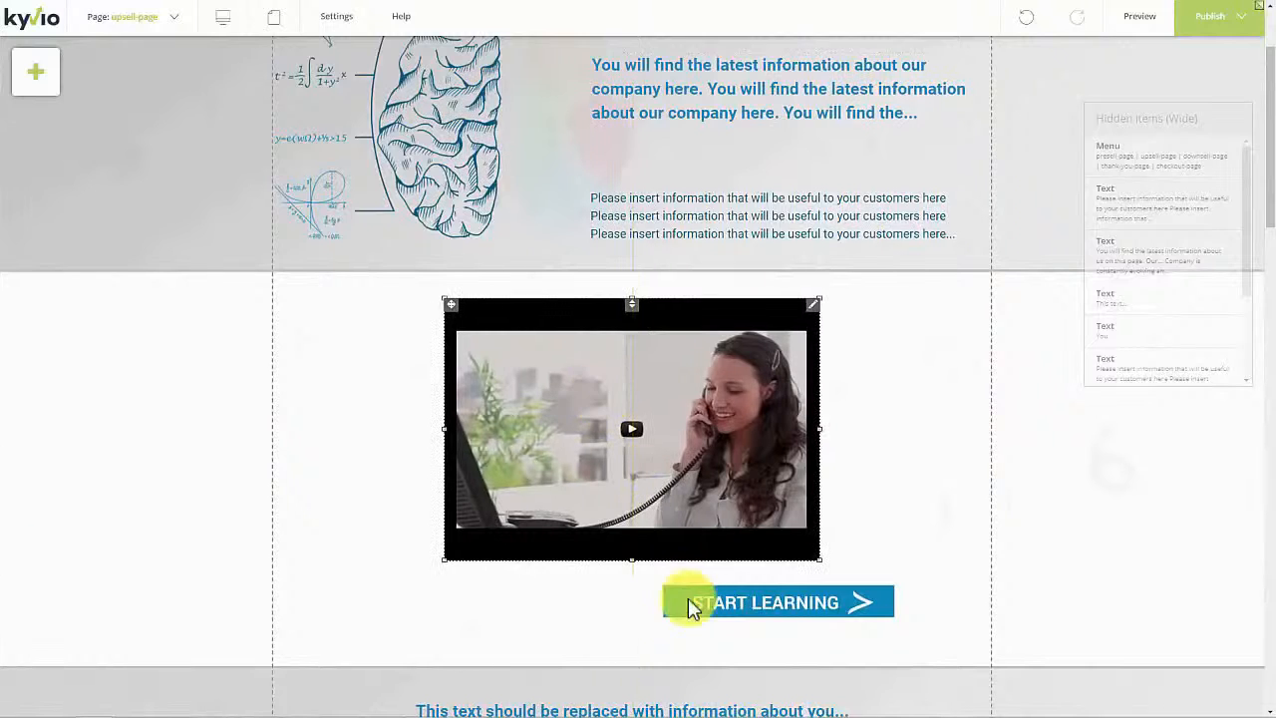
{"action": "left_click_drag", "start_coordinate": [691, 604], "coordinate": [581, 608]}
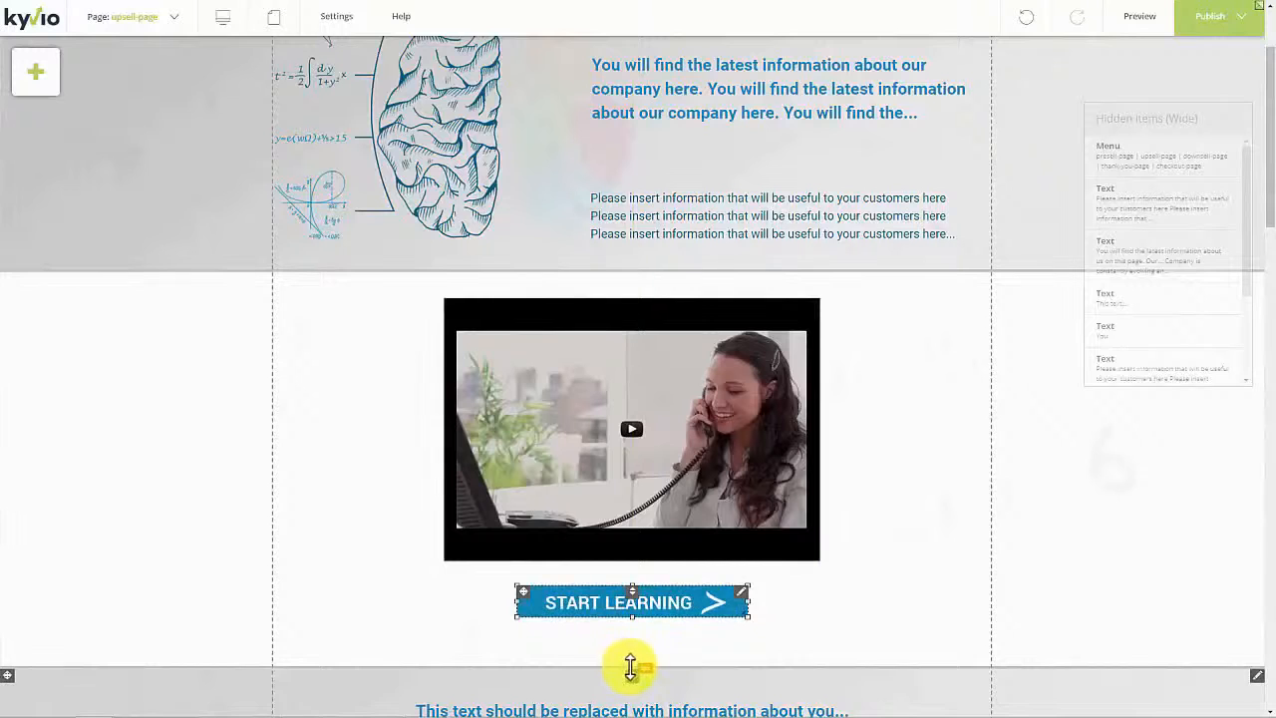
{"action": "left_click_drag", "start_coordinate": [632, 664], "coordinate": [630, 644]}
Step: Select the grey three-portrait section and nudge its vertical position
{"action": "scroll", "coordinate": [630, 644], "scroll_direction": "down", "scroll_amount": 4}
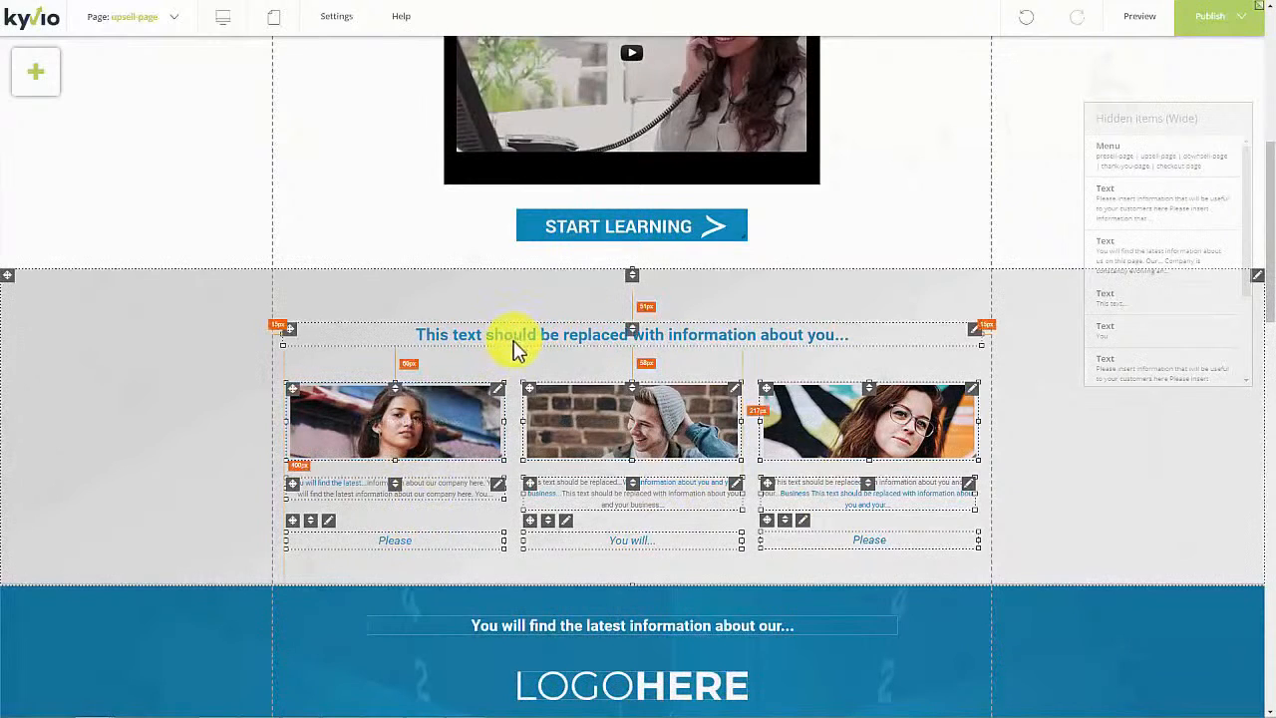
{"action": "key", "text": "Up"}
{"action": "key", "text": "Up"}
{"action": "key", "text": "Up"}
{"action": "key", "text": "Up"}
{"action": "key", "text": "Up"}
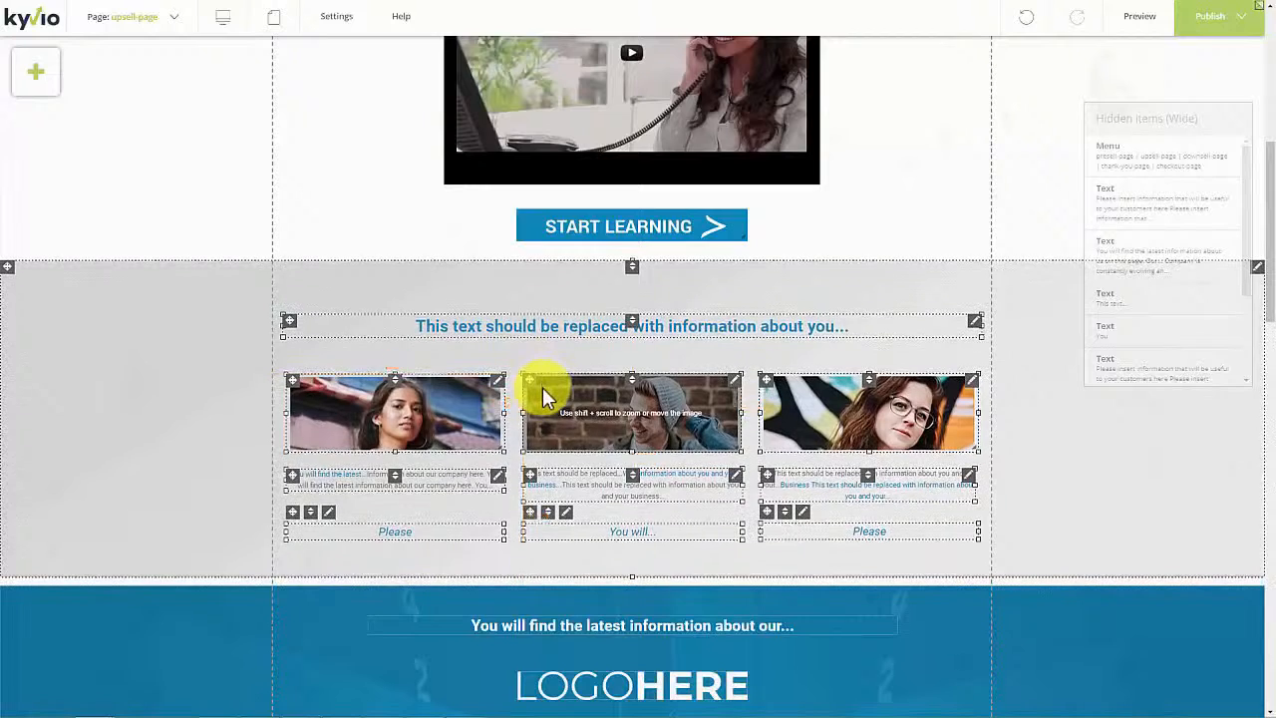
{"action": "left_click", "coordinate": [608, 282]}
{"action": "left_click", "coordinate": [604, 283]}
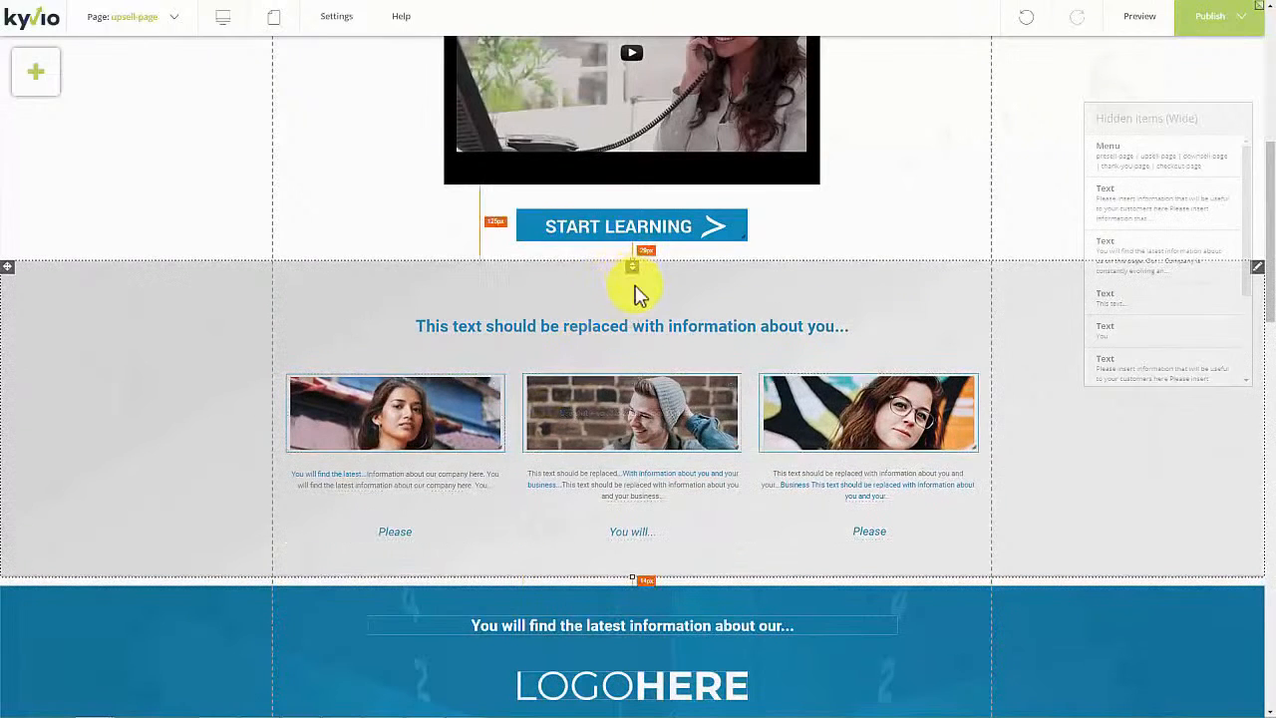
{"action": "left_click_drag", "start_coordinate": [633, 268], "coordinate": [636, 272]}
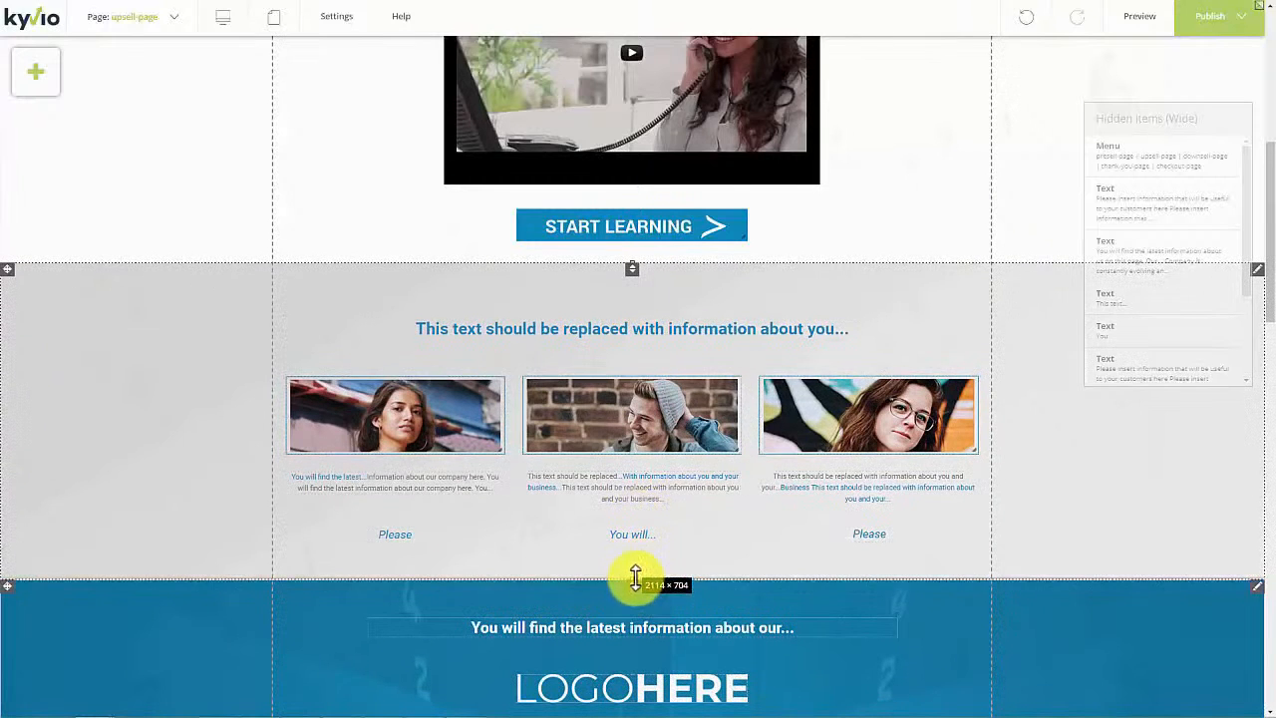
{"action": "scroll", "coordinate": [628, 615], "scroll_direction": "down", "scroll_amount": 4}
{"action": "scroll", "coordinate": [622, 618], "scroll_direction": "down", "scroll_amount": 4}
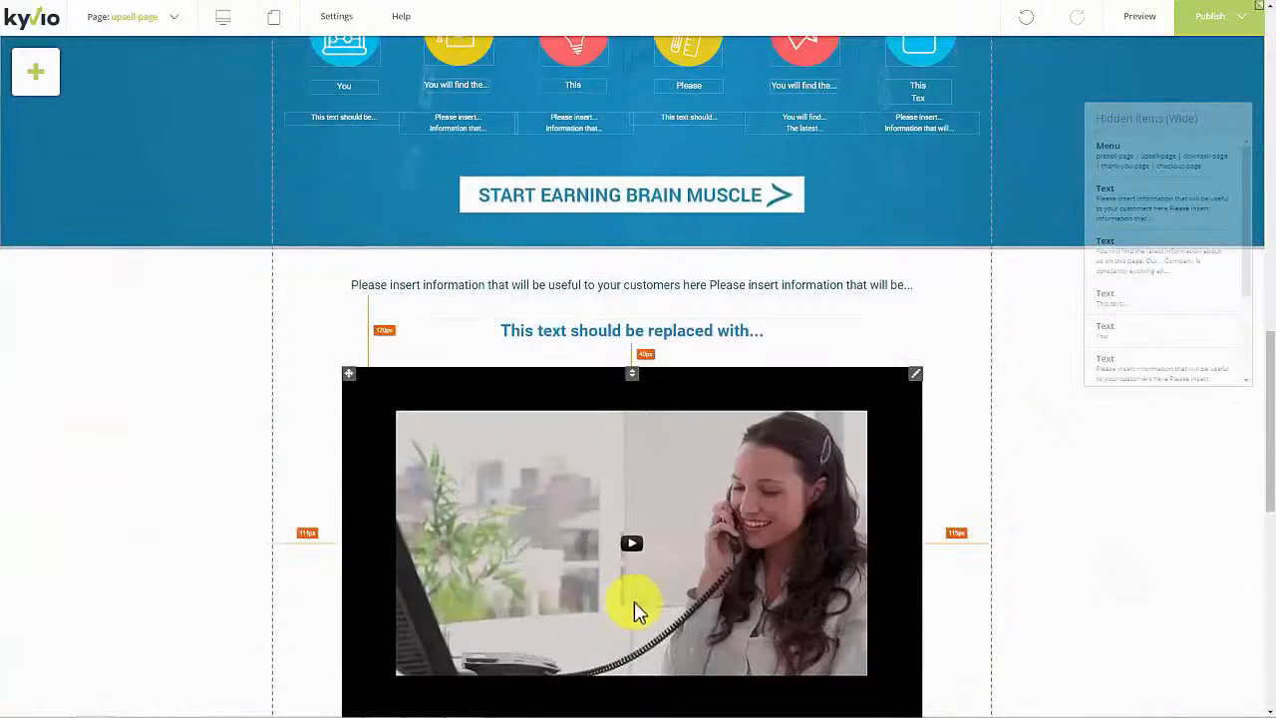
{"action": "scroll", "coordinate": [673, 588], "scroll_direction": "down", "scroll_amount": 20}
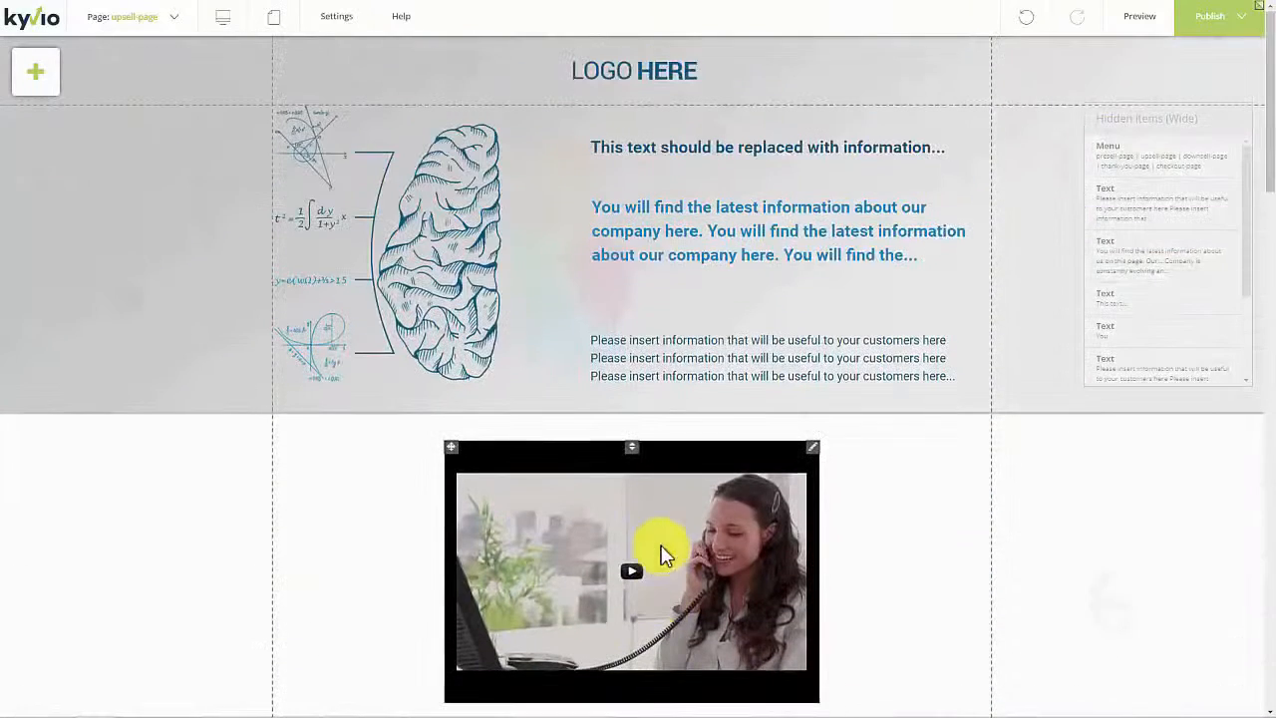
{"action": "left_click", "coordinate": [37, 71]}
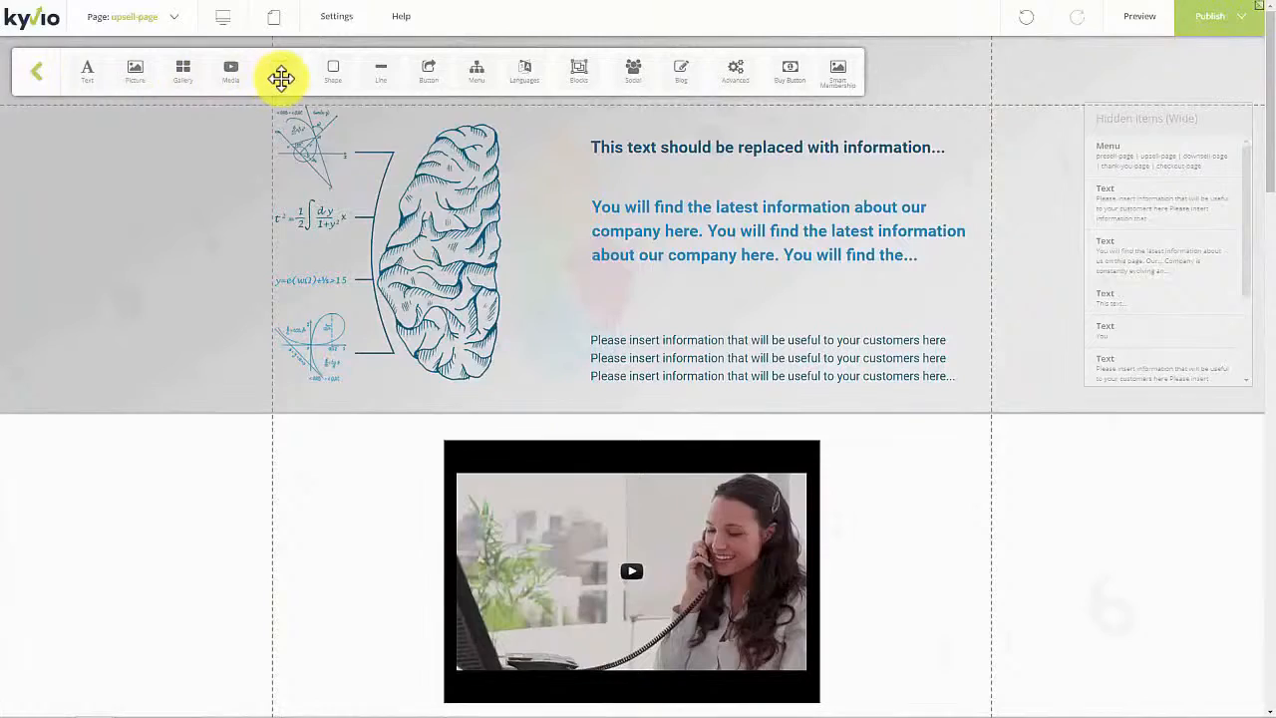
{"action": "left_click_drag", "start_coordinate": [331, 76], "coordinate": [332, 89]}
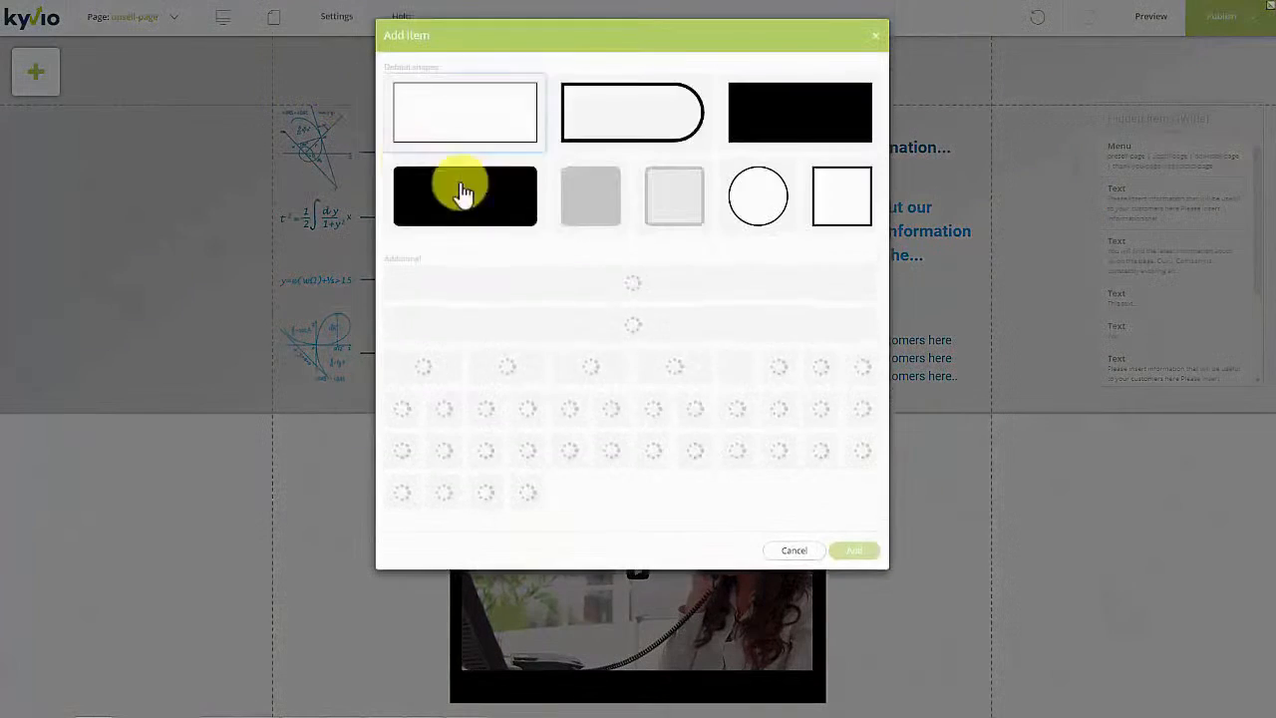
{"action": "left_click", "coordinate": [795, 551]}
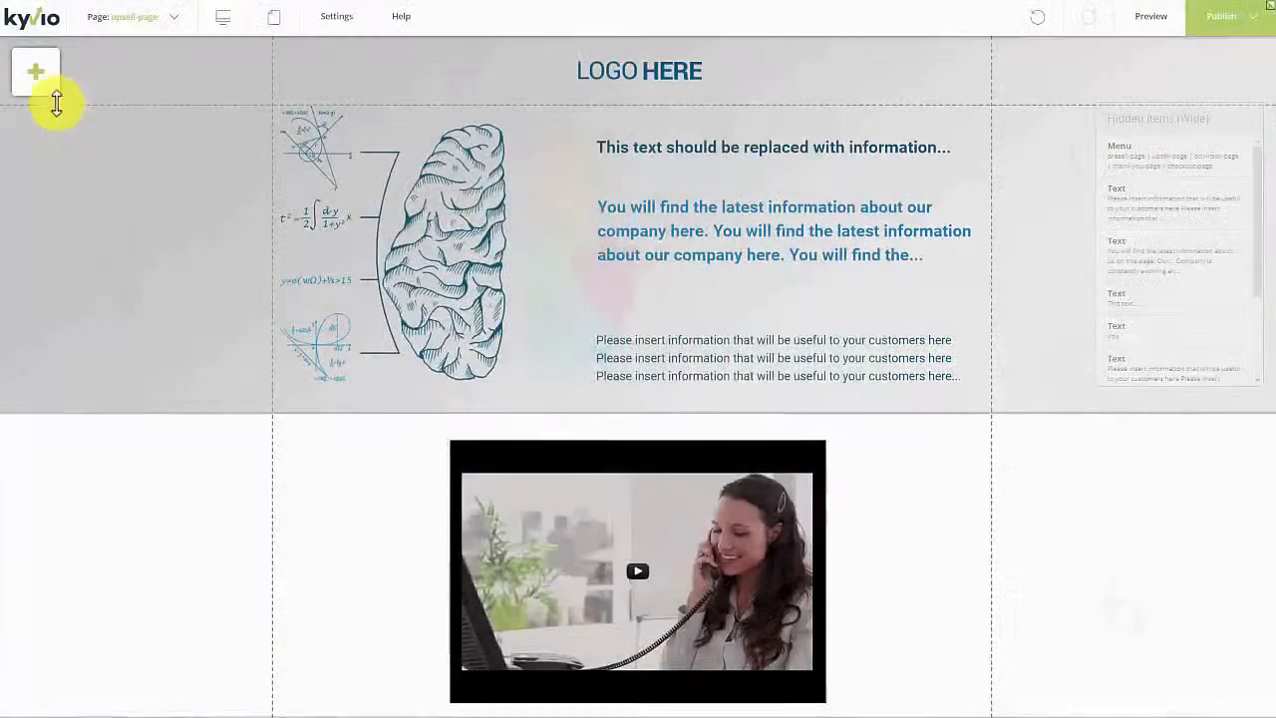
{"action": "left_click", "coordinate": [43, 85]}
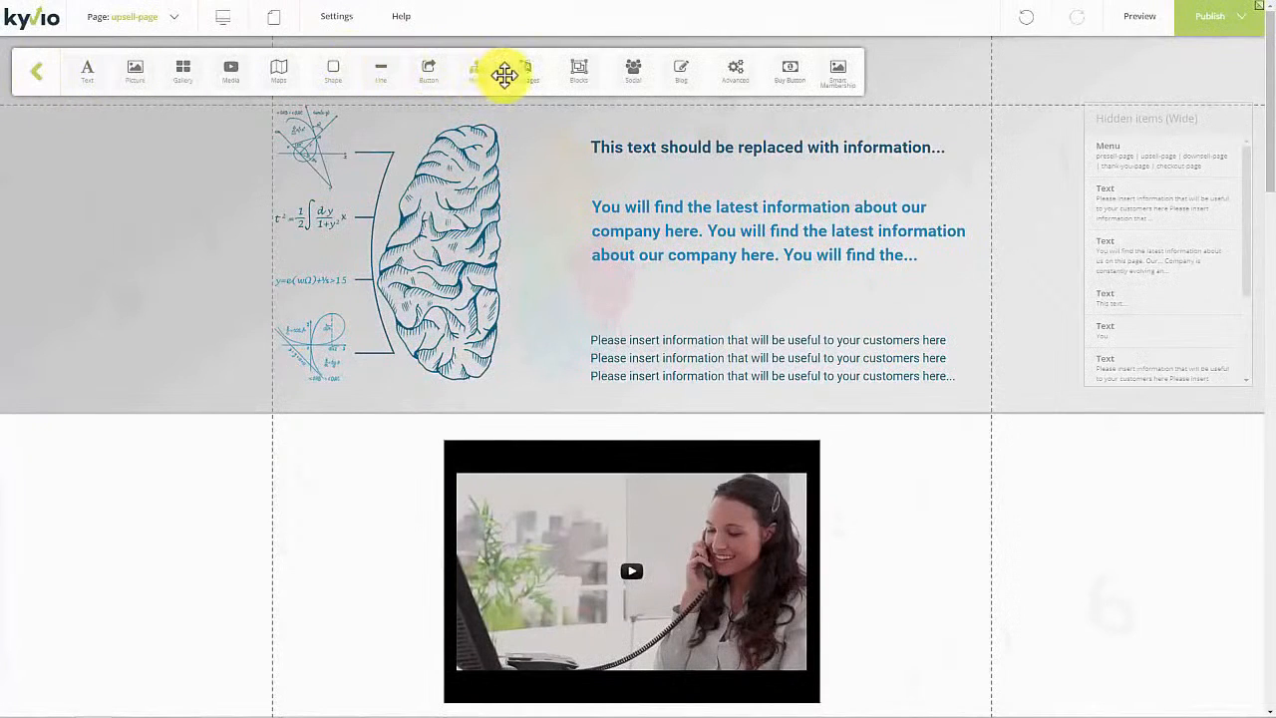
{"action": "left_click", "coordinate": [691, 70]}
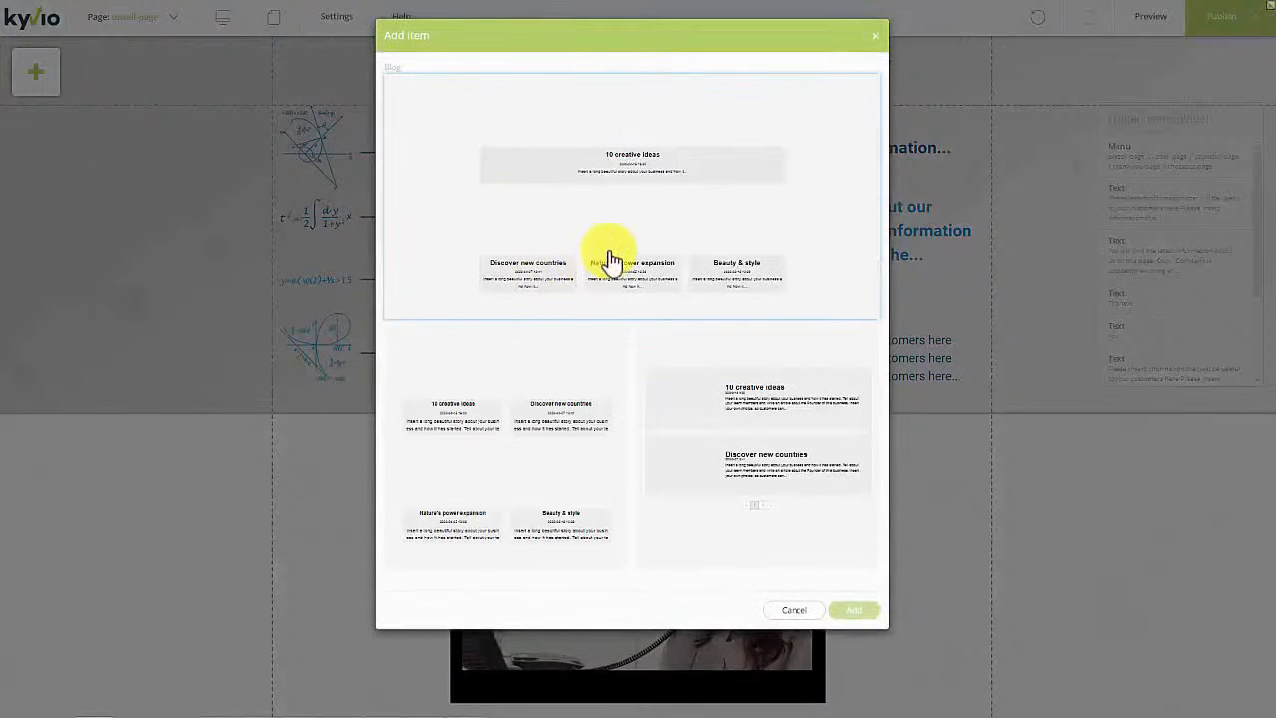
{"action": "left_click", "coordinate": [876, 38]}
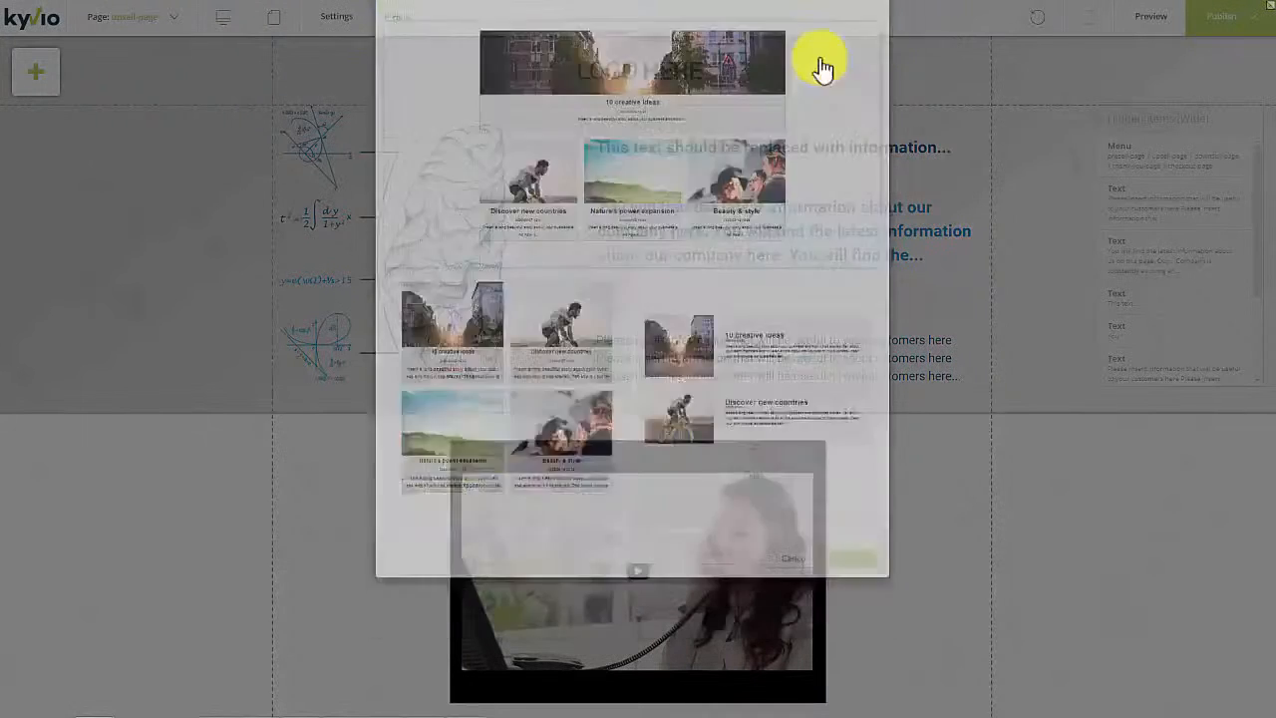
{"action": "left_click", "coordinate": [39, 72]}
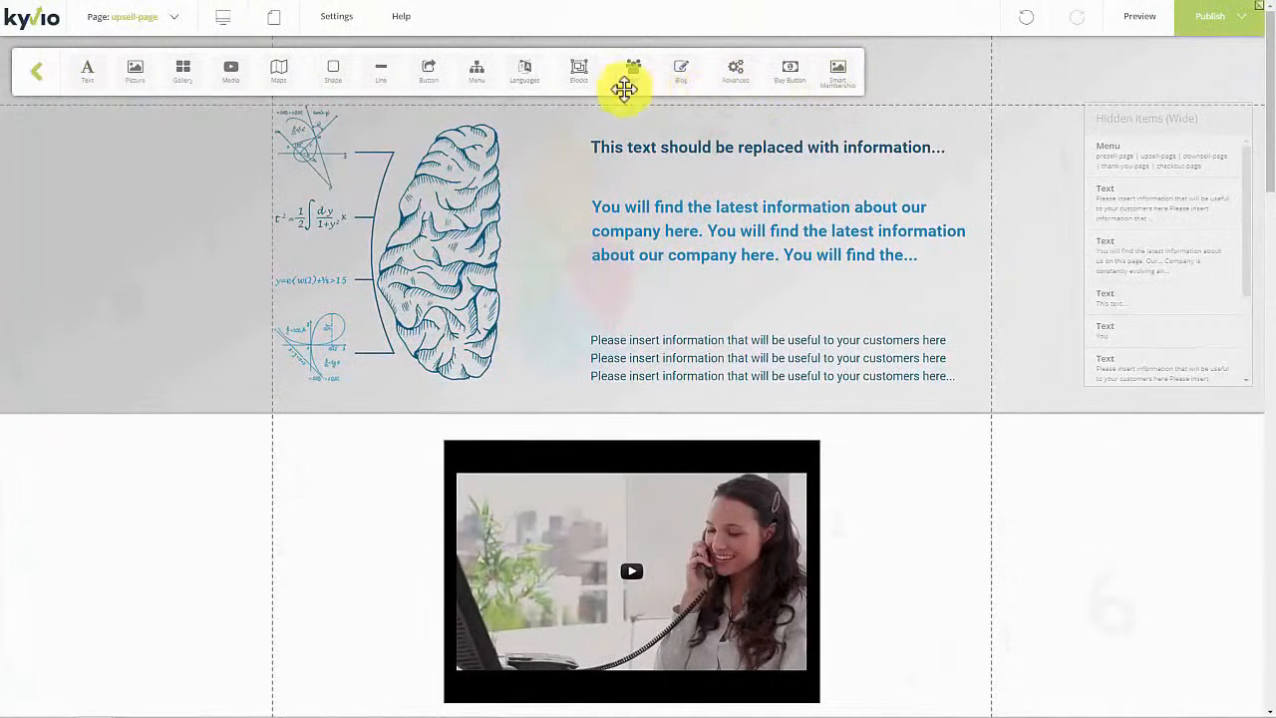
{"action": "left_click", "coordinate": [522, 74]}
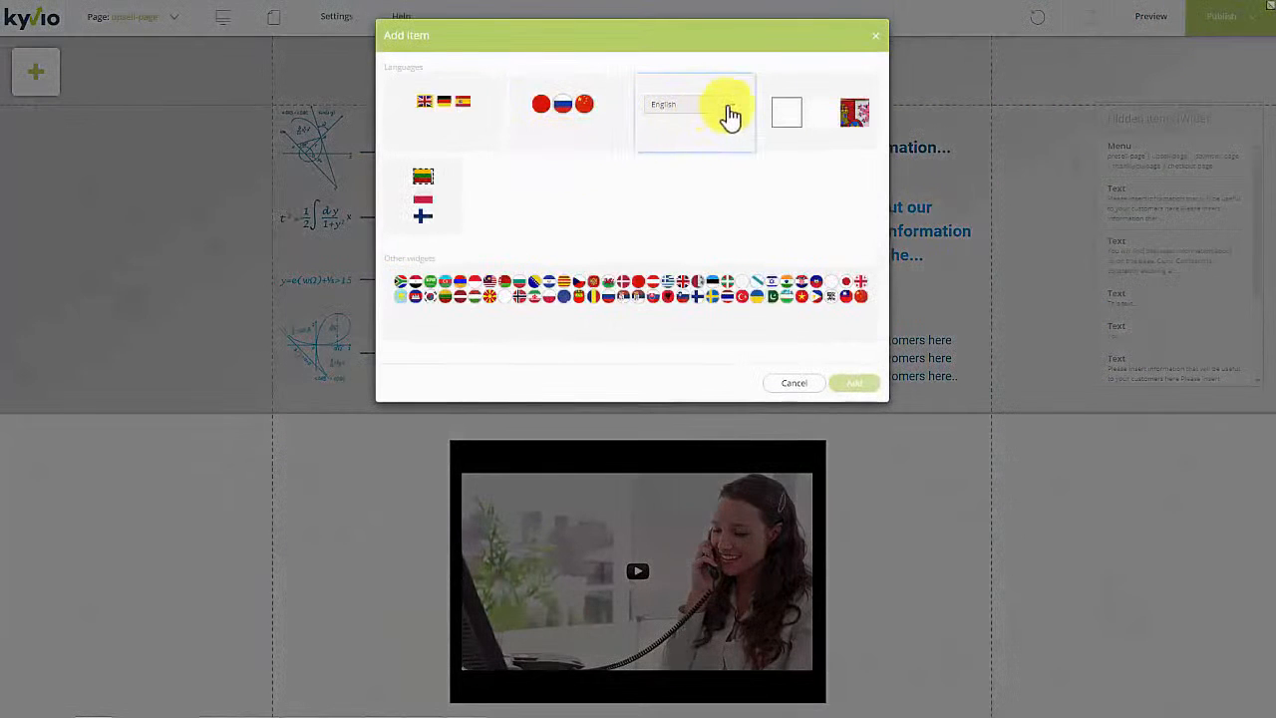
{"action": "left_click", "coordinate": [732, 120]}
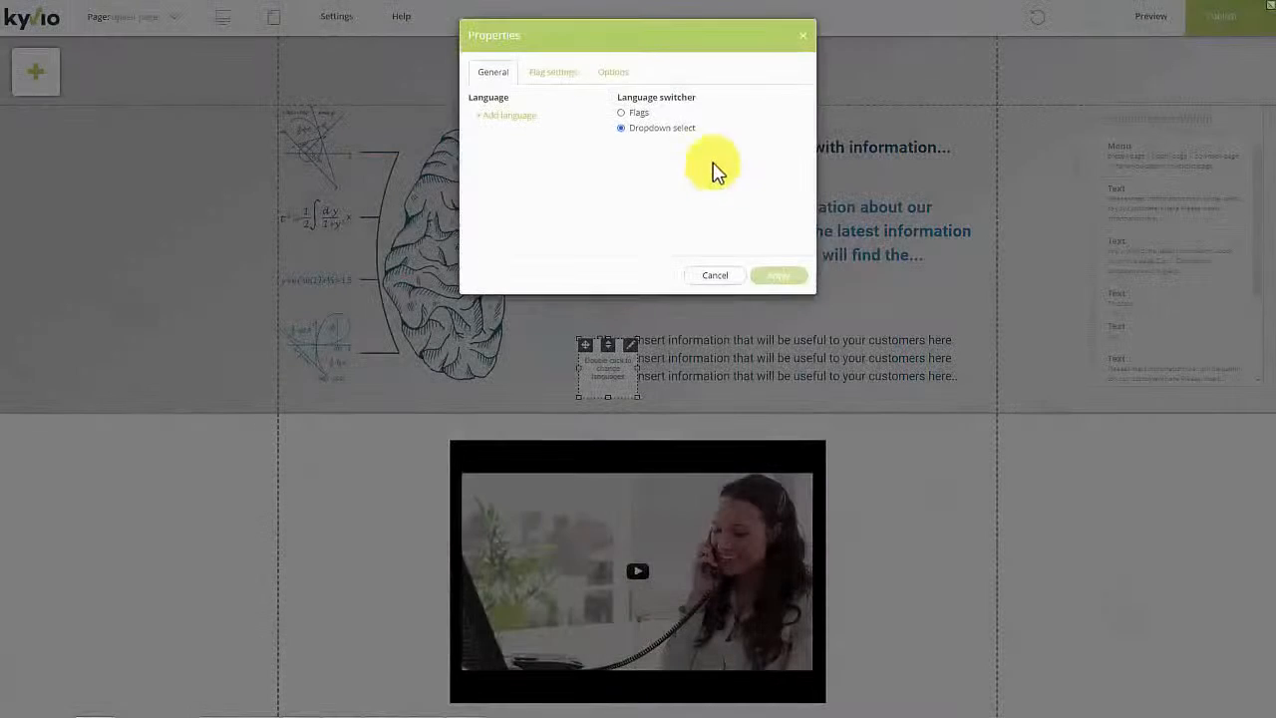
{"action": "left_click", "coordinate": [717, 275]}
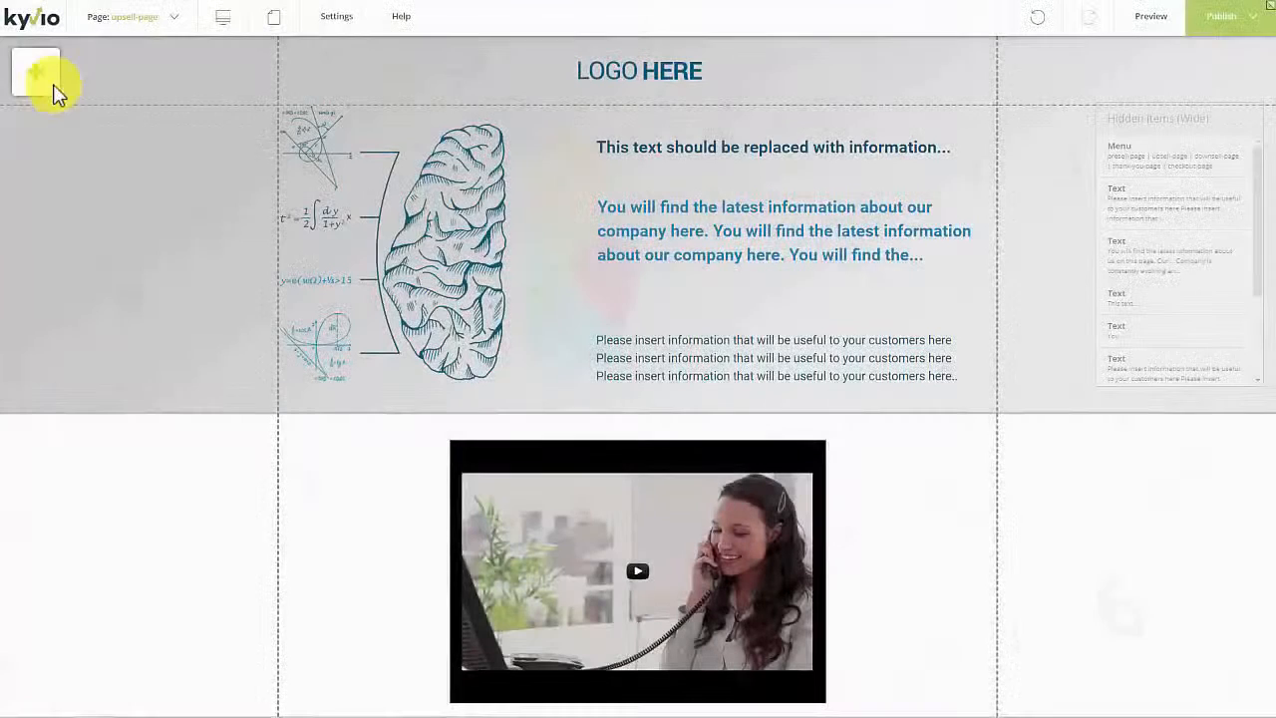
Step: Add a Buy Button and drag the Click Here button into the hero text column
{"action": "left_click", "coordinate": [45, 80]}
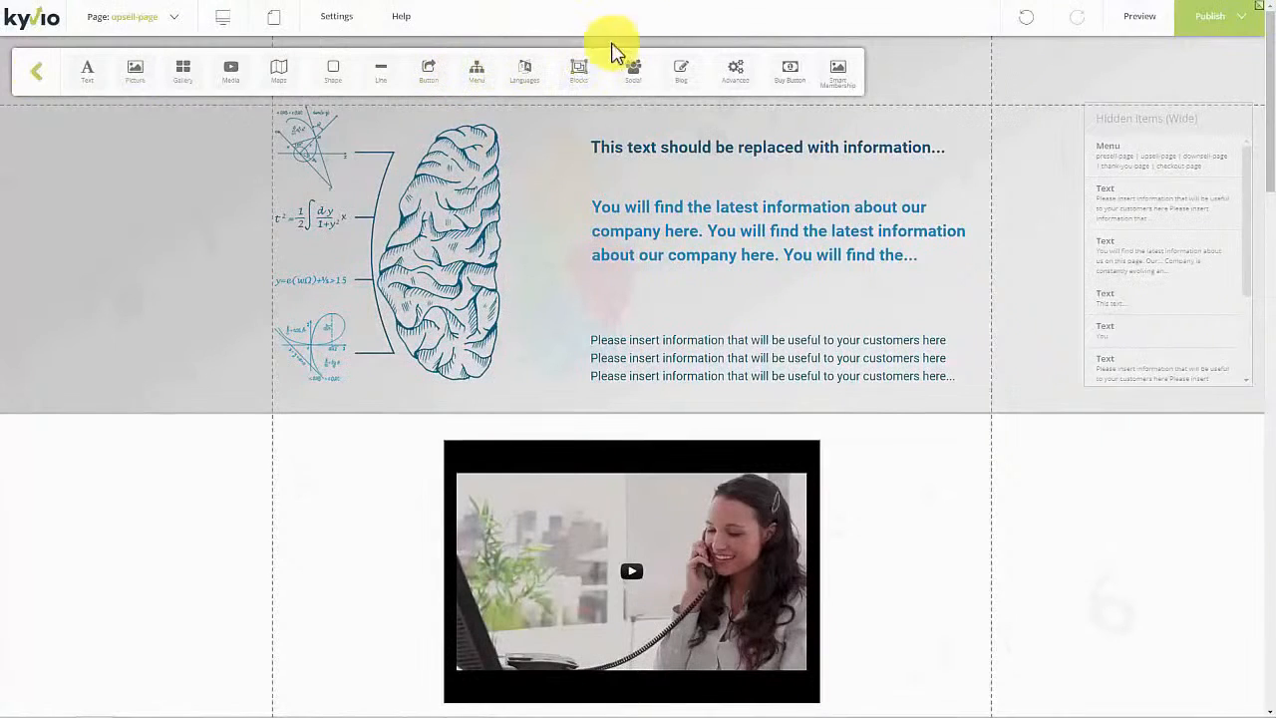
{"action": "left_click", "coordinate": [787, 75]}
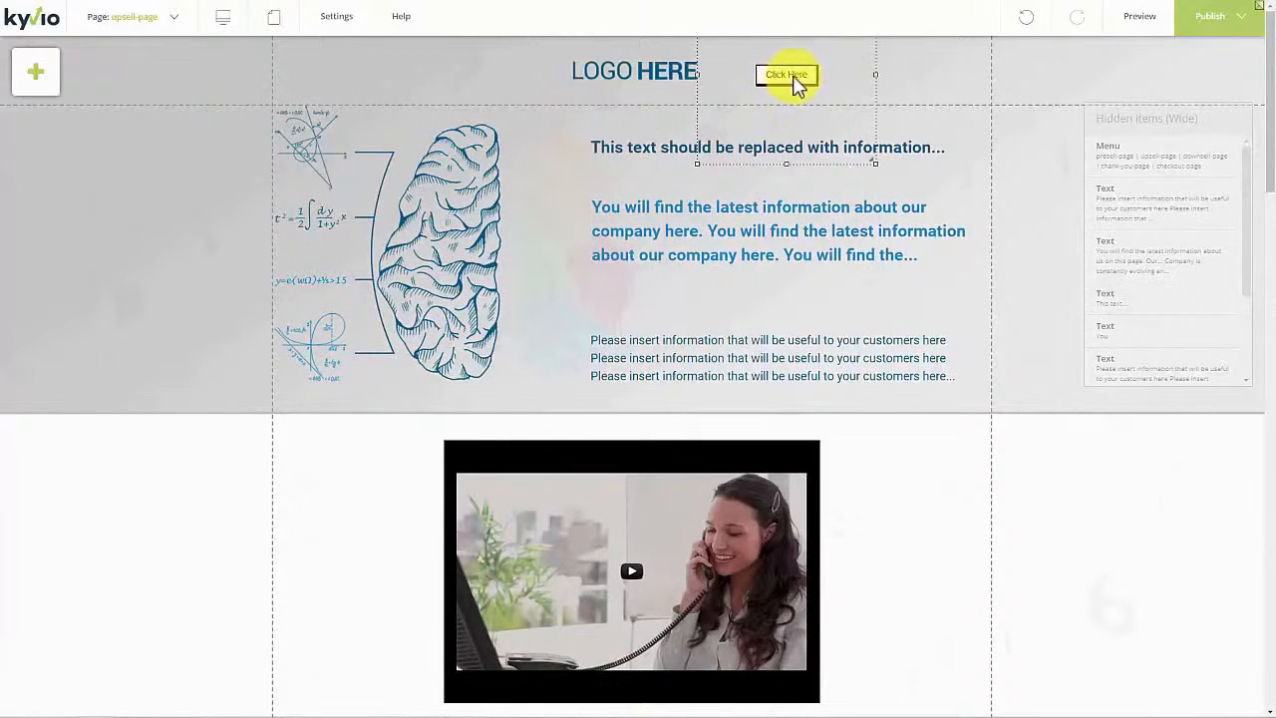
{"action": "left_click_drag", "start_coordinate": [797, 84], "coordinate": [784, 305]}
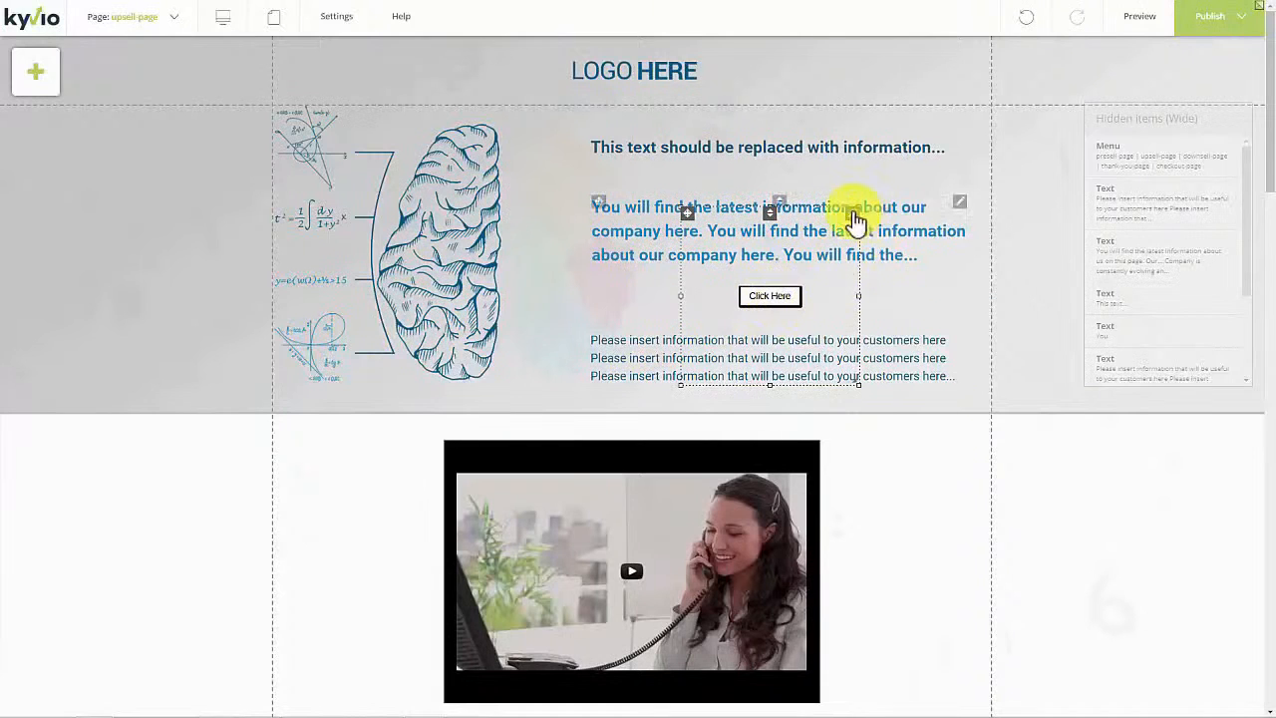
Step: Link the Click Here button to the Meetvio Sales product with the 'test' price variant
{"action": "right_click", "coordinate": [857, 222]}
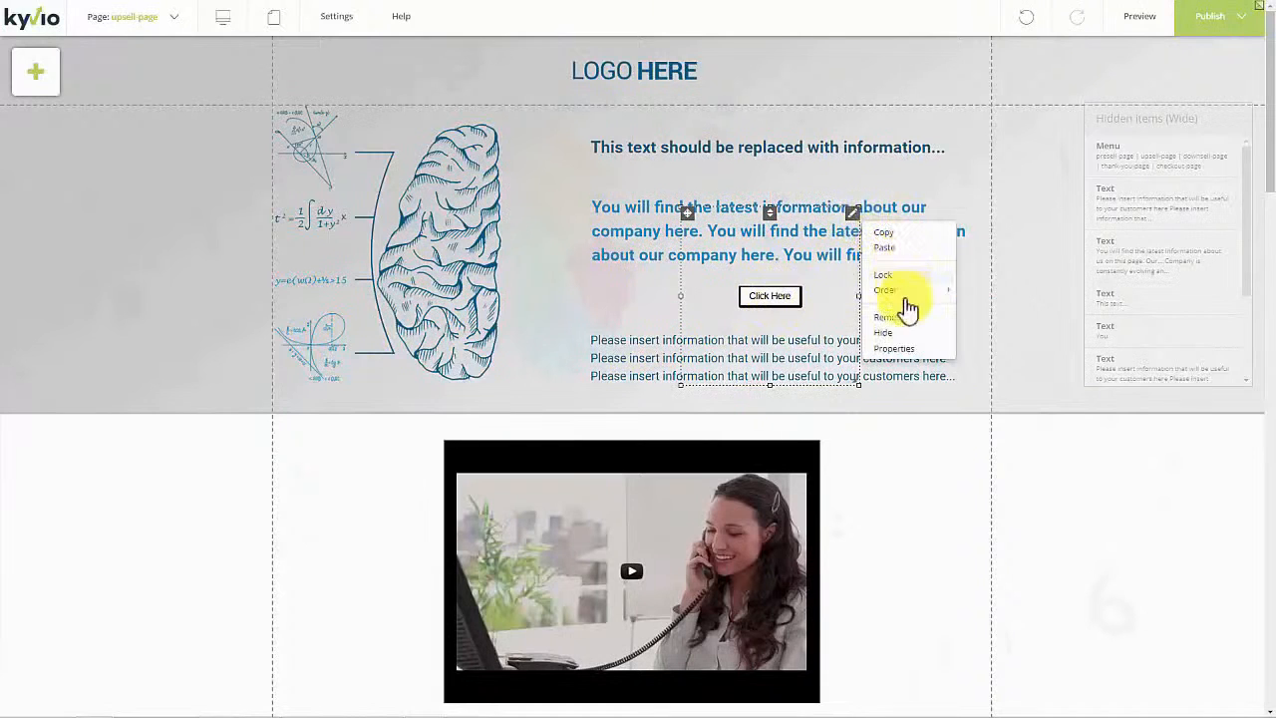
{"action": "left_click", "coordinate": [900, 349]}
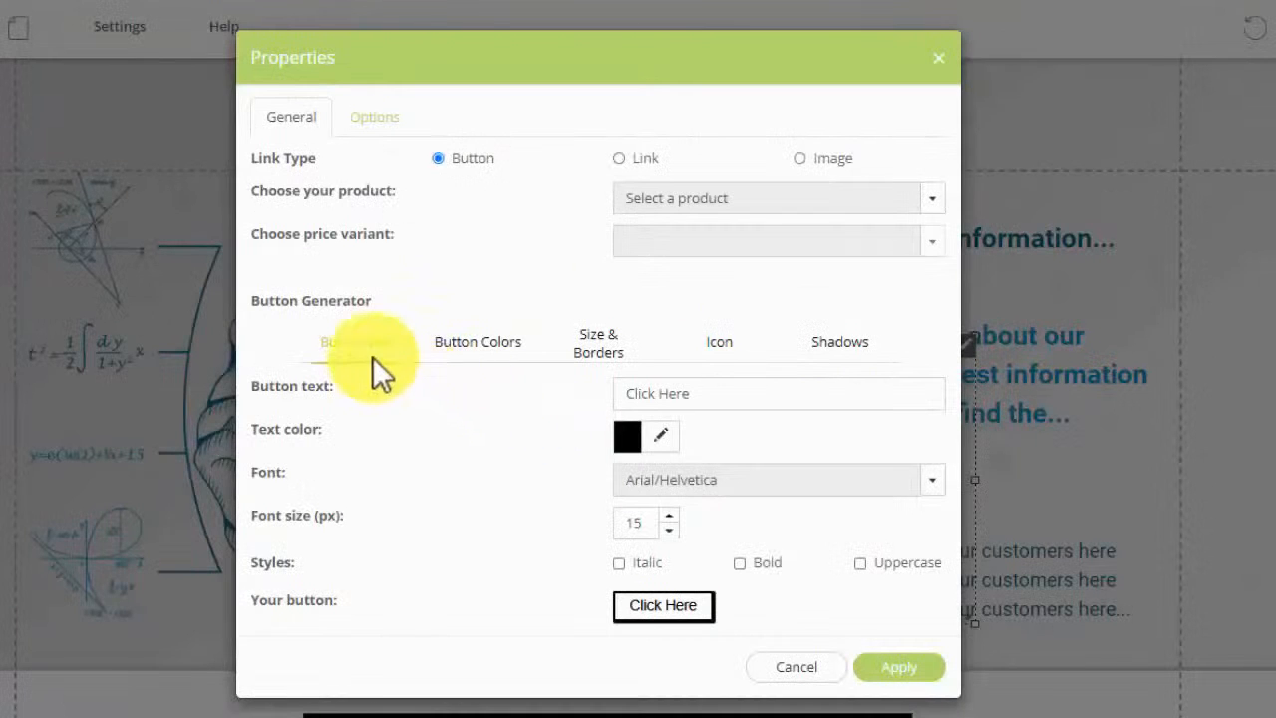
{"action": "left_click", "coordinate": [618, 349]}
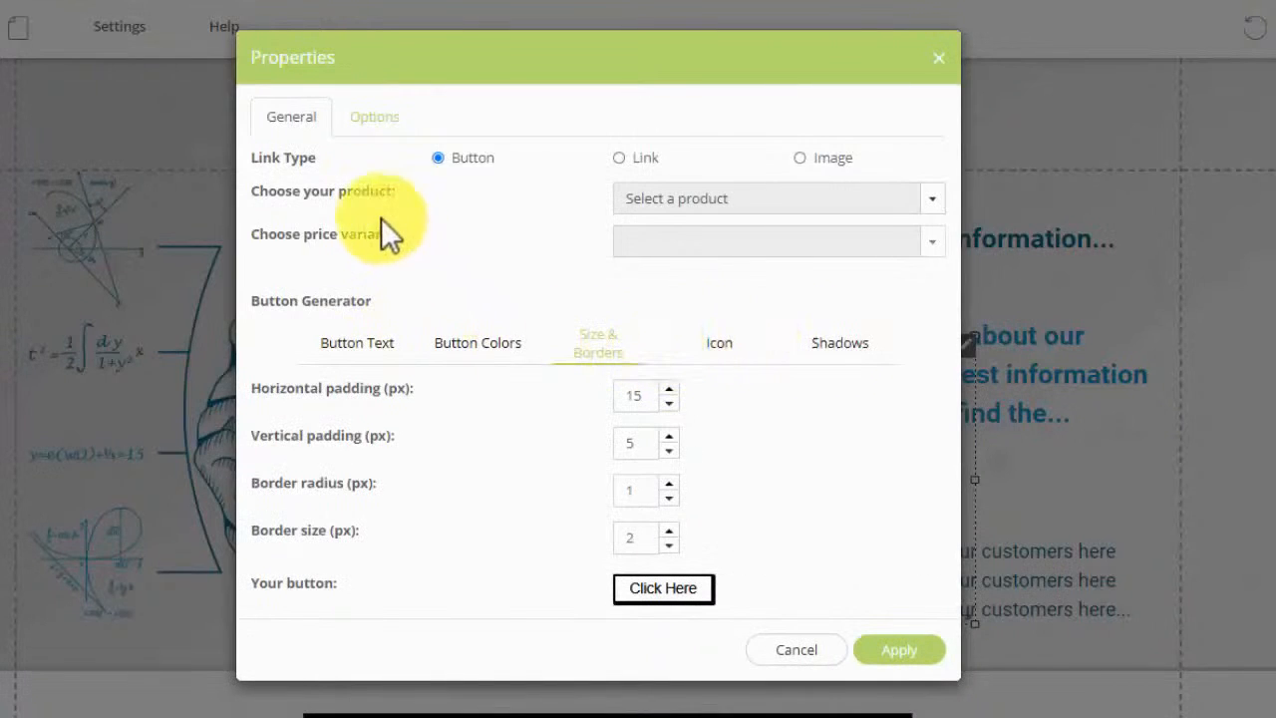
{"action": "left_click", "coordinate": [652, 204]}
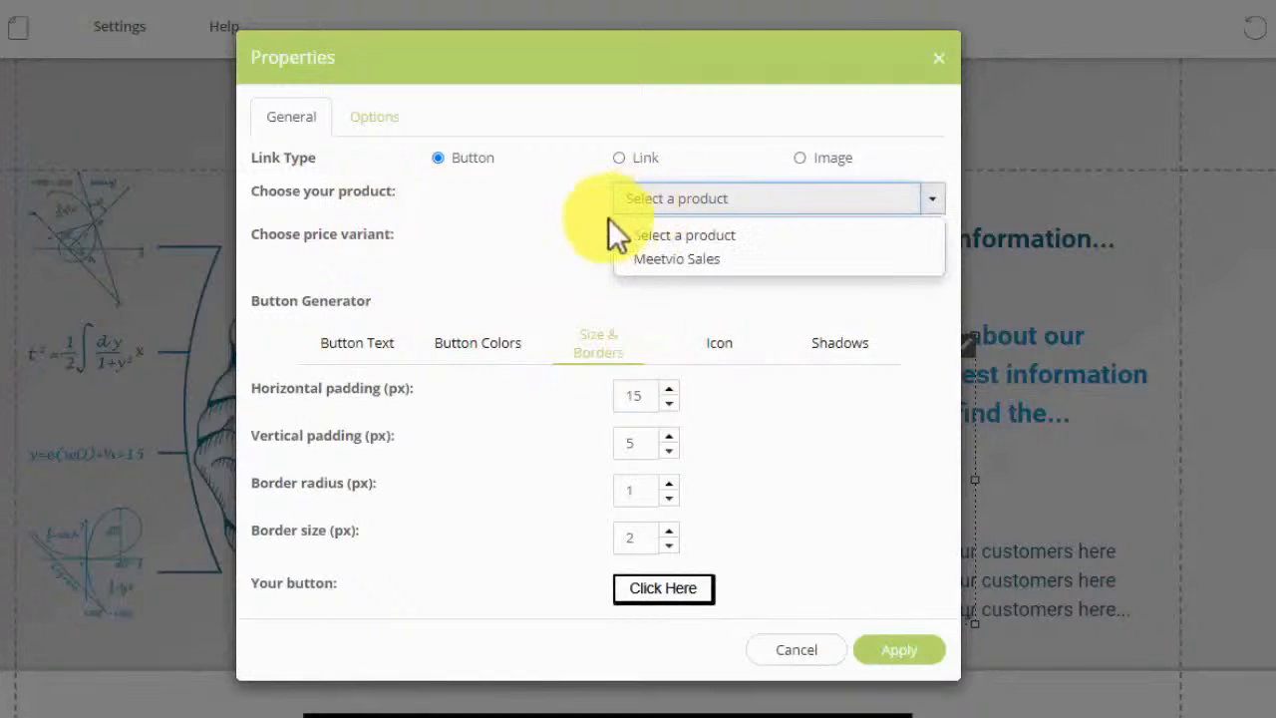
{"action": "left_click", "coordinate": [658, 261]}
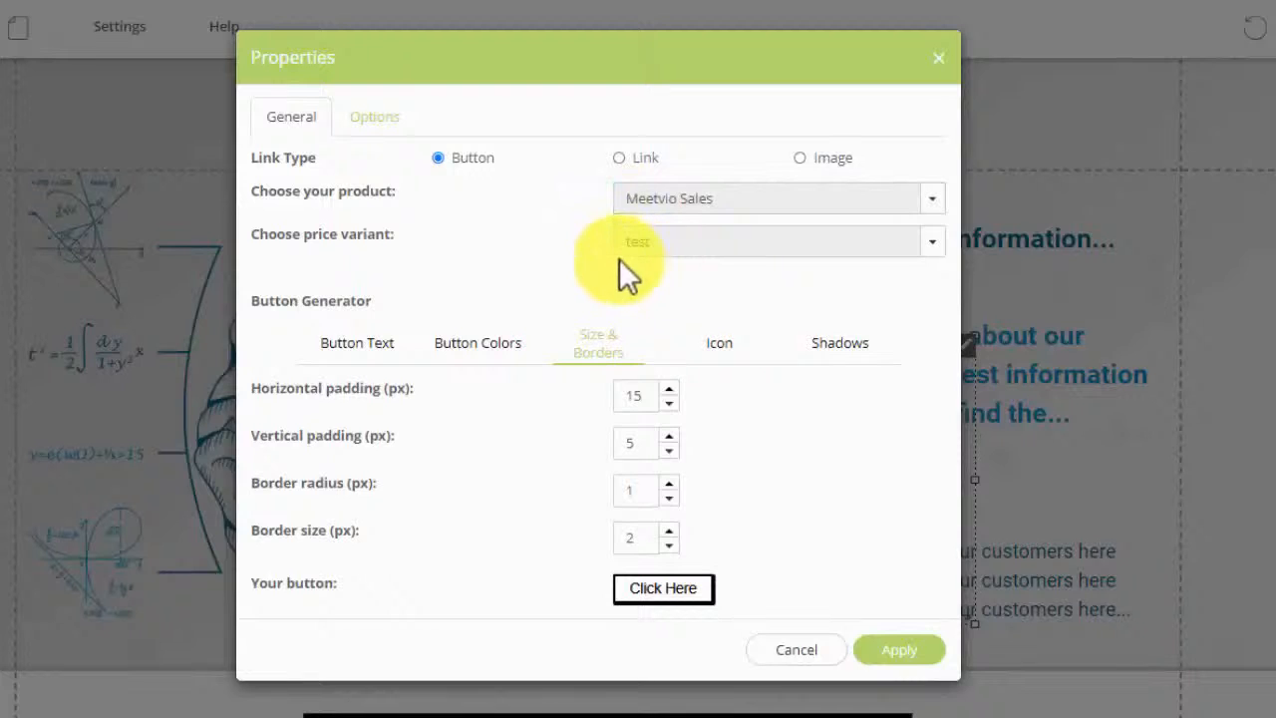
{"action": "left_click", "coordinate": [646, 247]}
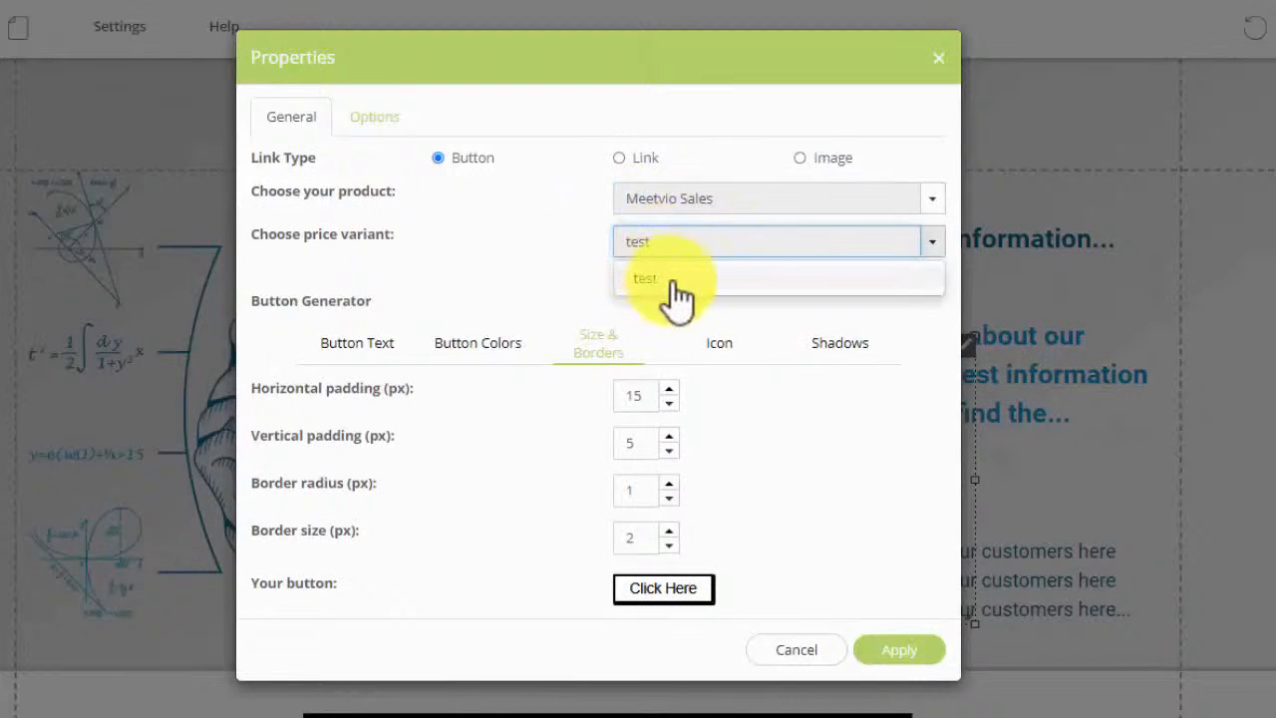
{"action": "left_click", "coordinate": [653, 281]}
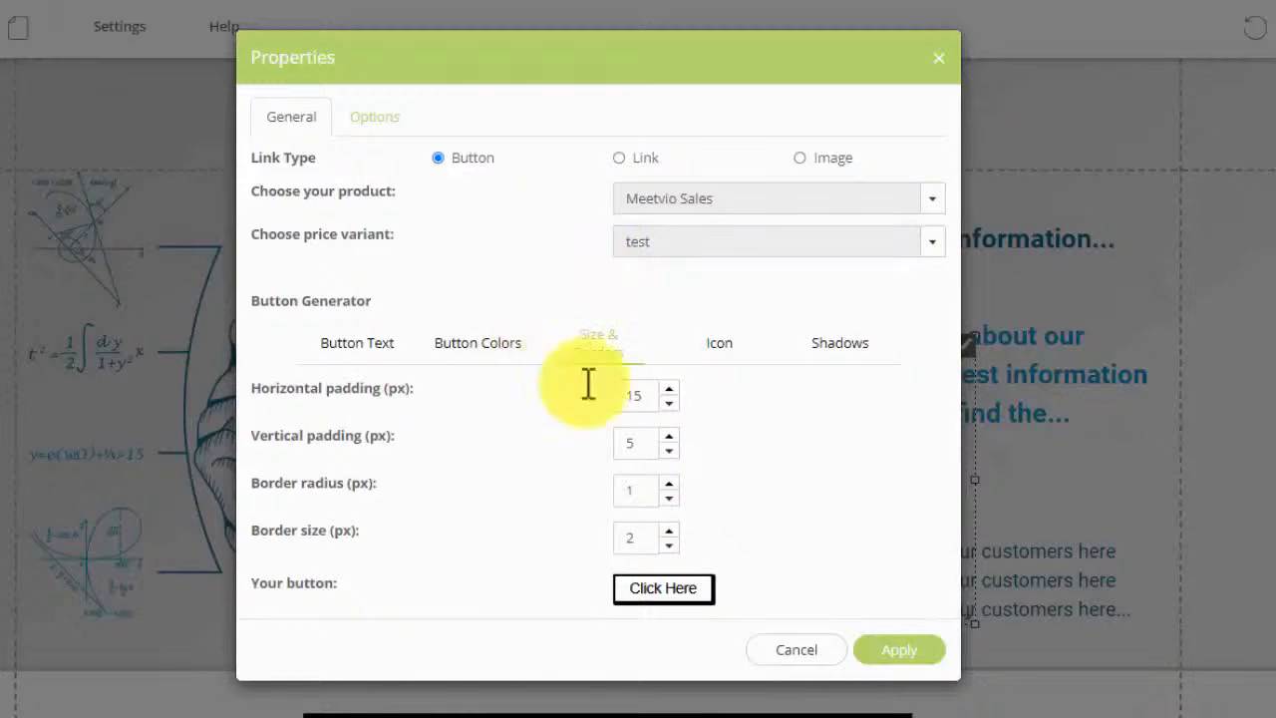
{"action": "left_click", "coordinate": [366, 117]}
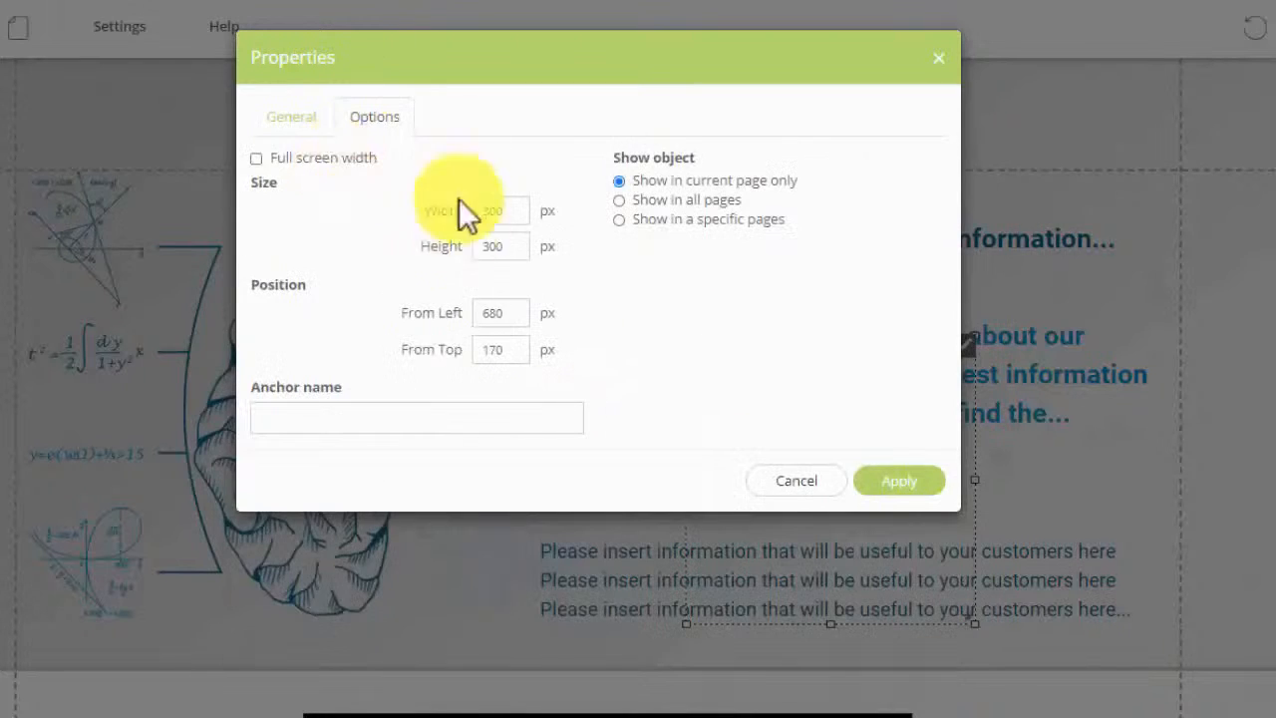
{"action": "left_click", "coordinate": [293, 120]}
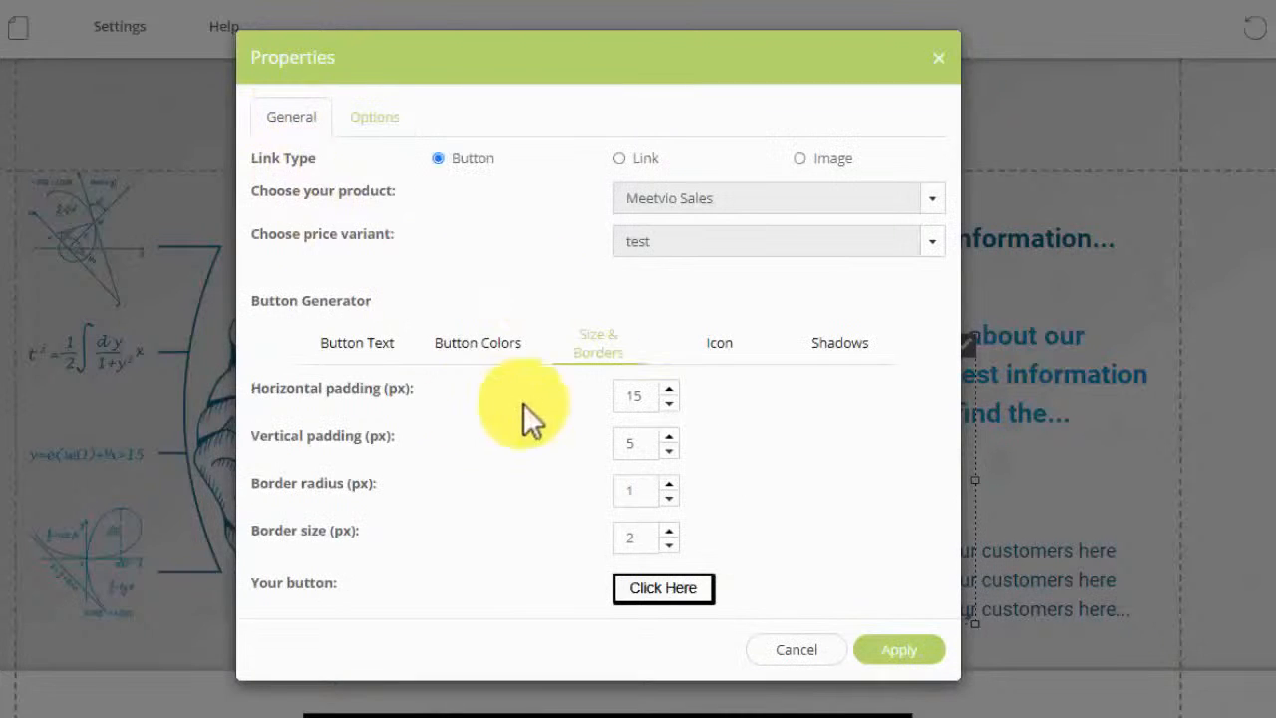
{"action": "left_click", "coordinate": [468, 351]}
Step: Set the button's top and bottom background colours to red
{"action": "left_click", "coordinate": [660, 397]}
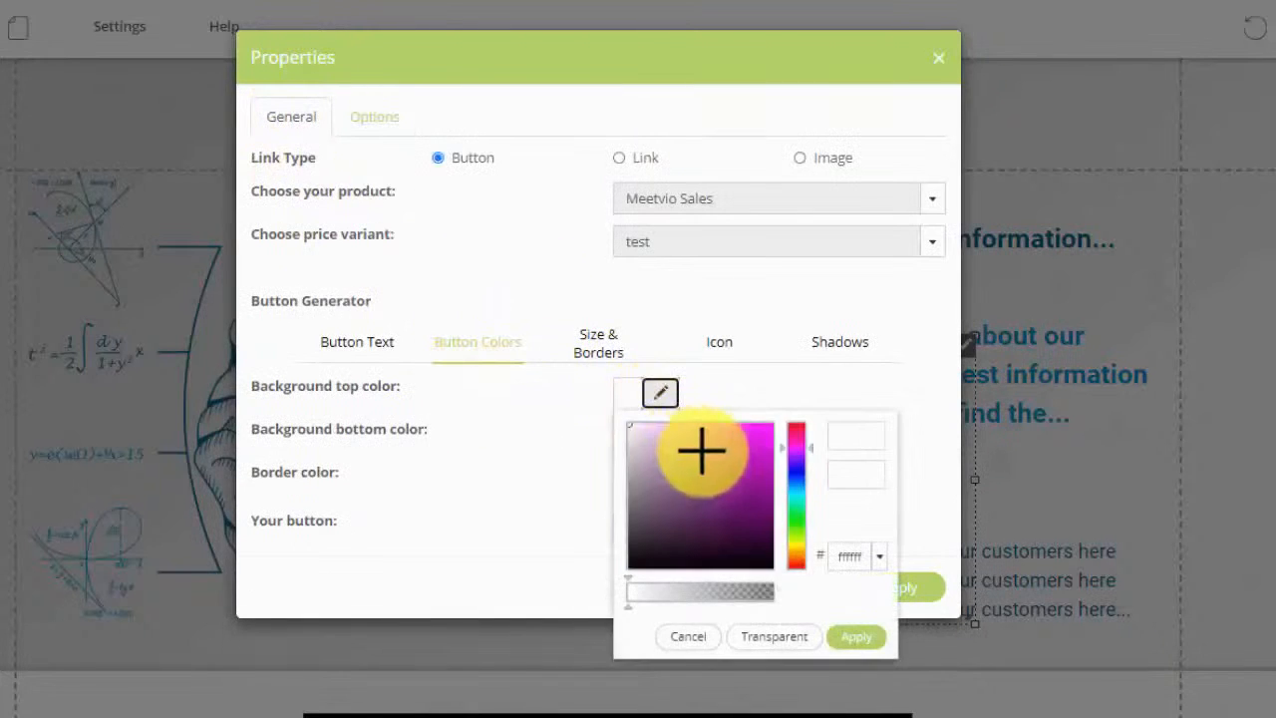
{"action": "left_click", "coordinate": [745, 432]}
{"action": "left_click_drag", "start_coordinate": [800, 428], "coordinate": [803, 427]}
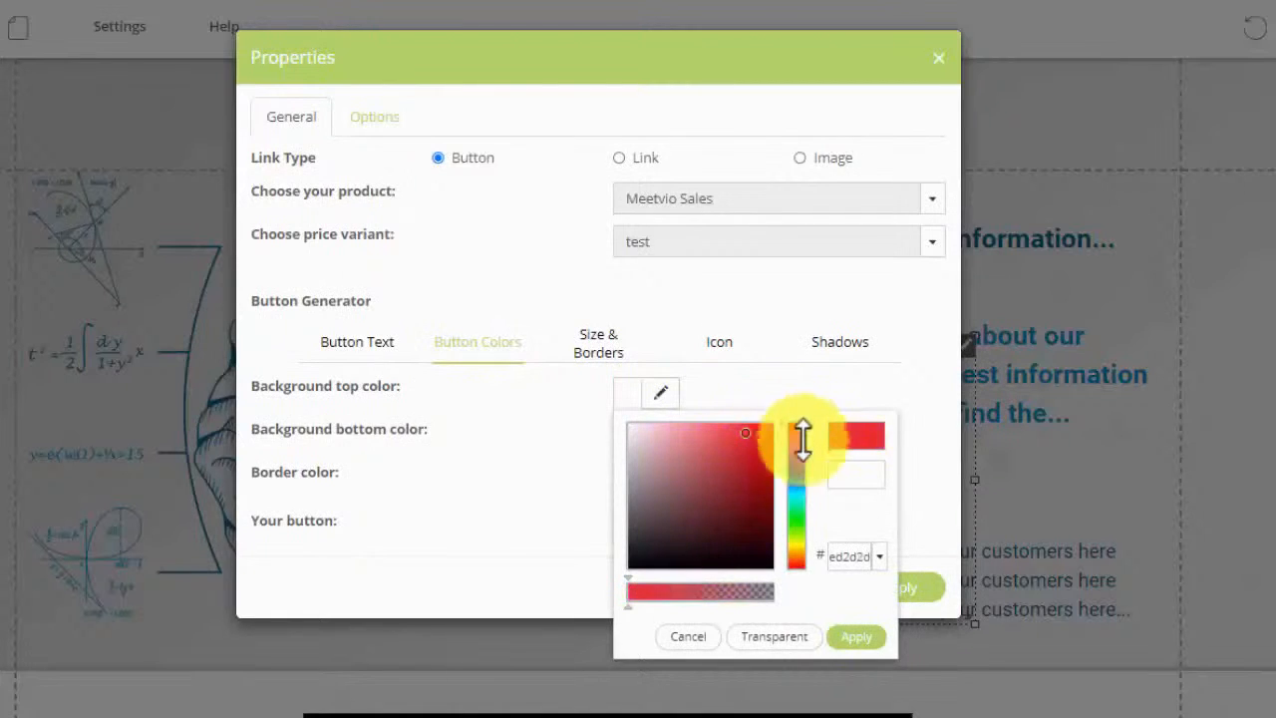
{"action": "left_click", "coordinate": [854, 635]}
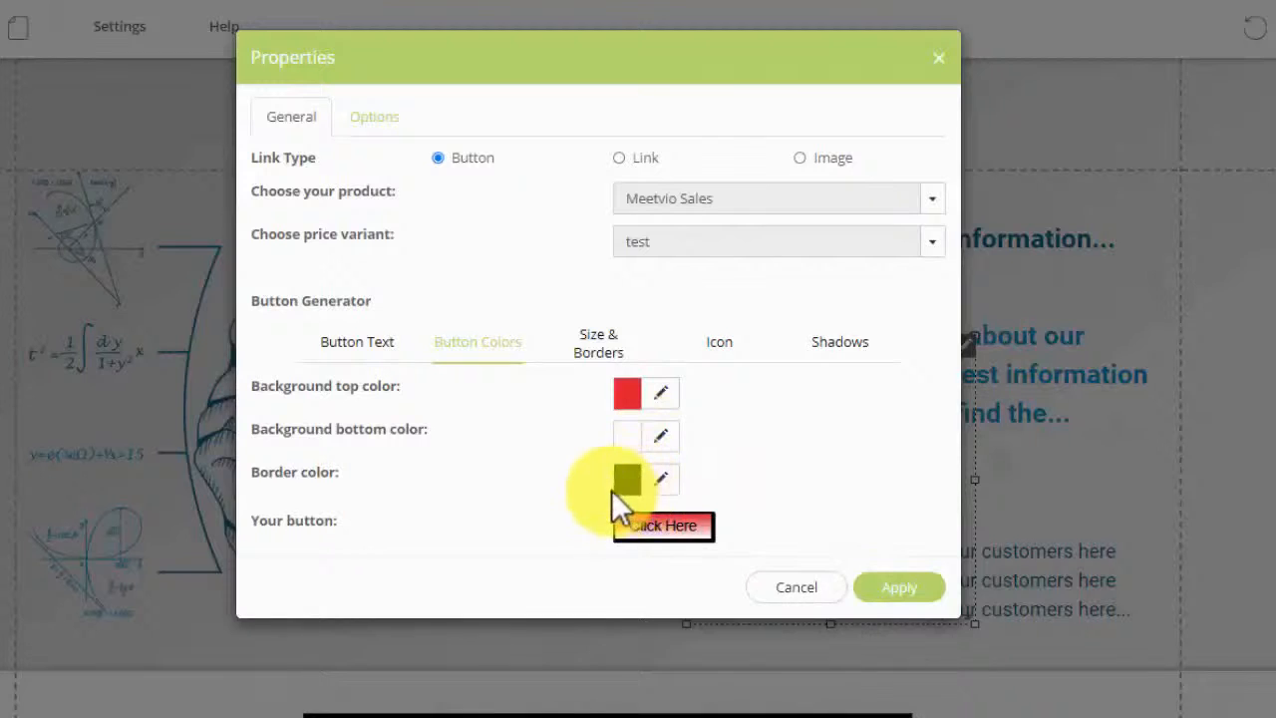
{"action": "left_click", "coordinate": [660, 436]}
{"action": "left_click", "coordinate": [798, 469]}
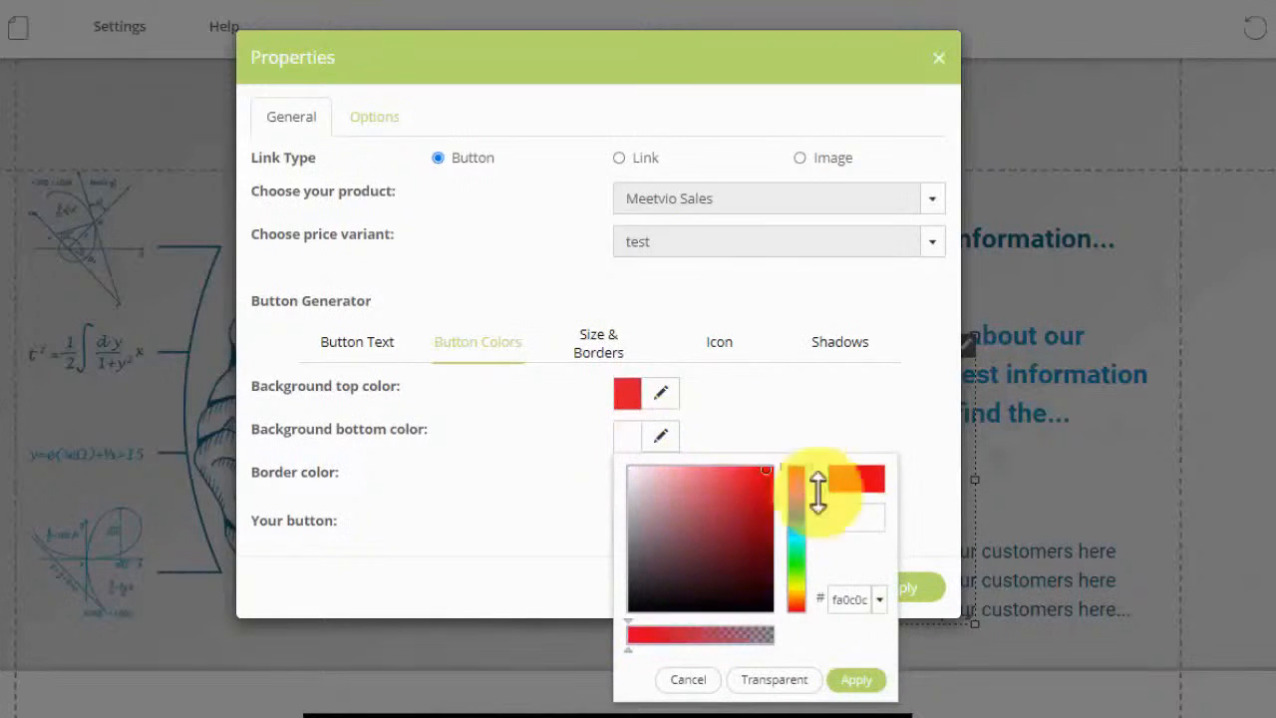
{"action": "left_click", "coordinate": [855, 679]}
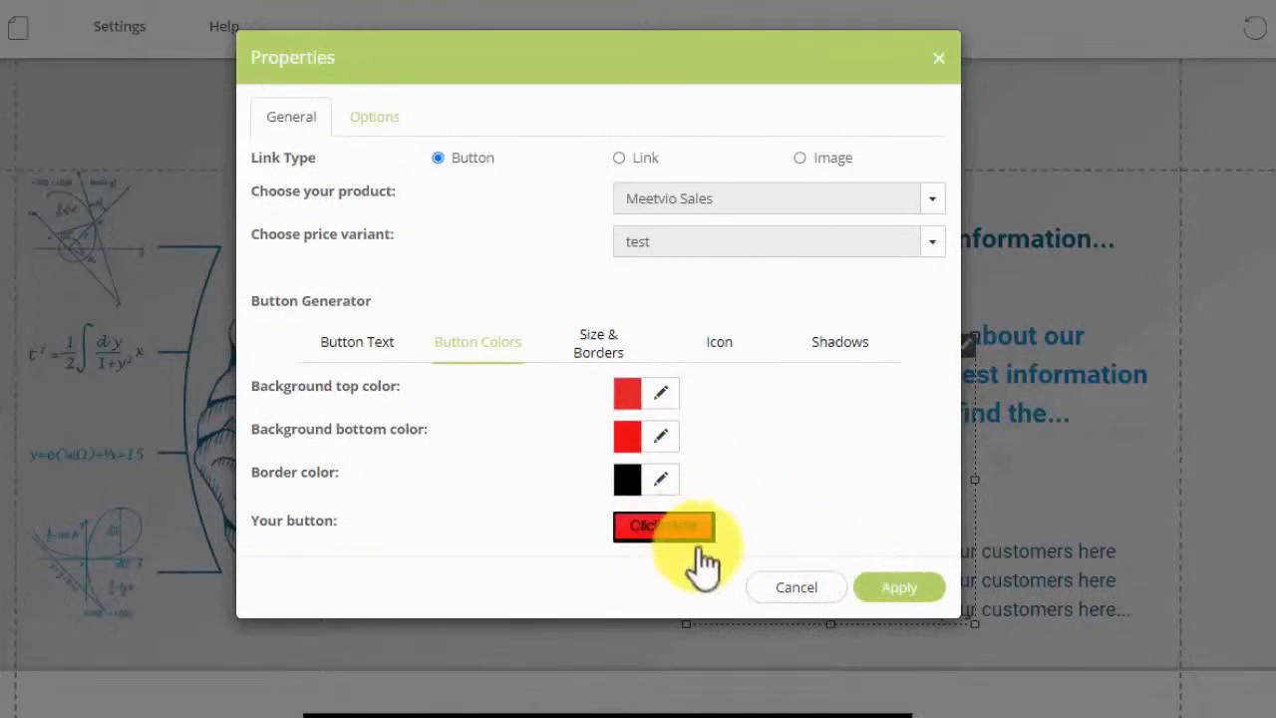
Step: Relabel the button 'GO BUY NOW' and apply the new settings
{"action": "left_click", "coordinate": [387, 349]}
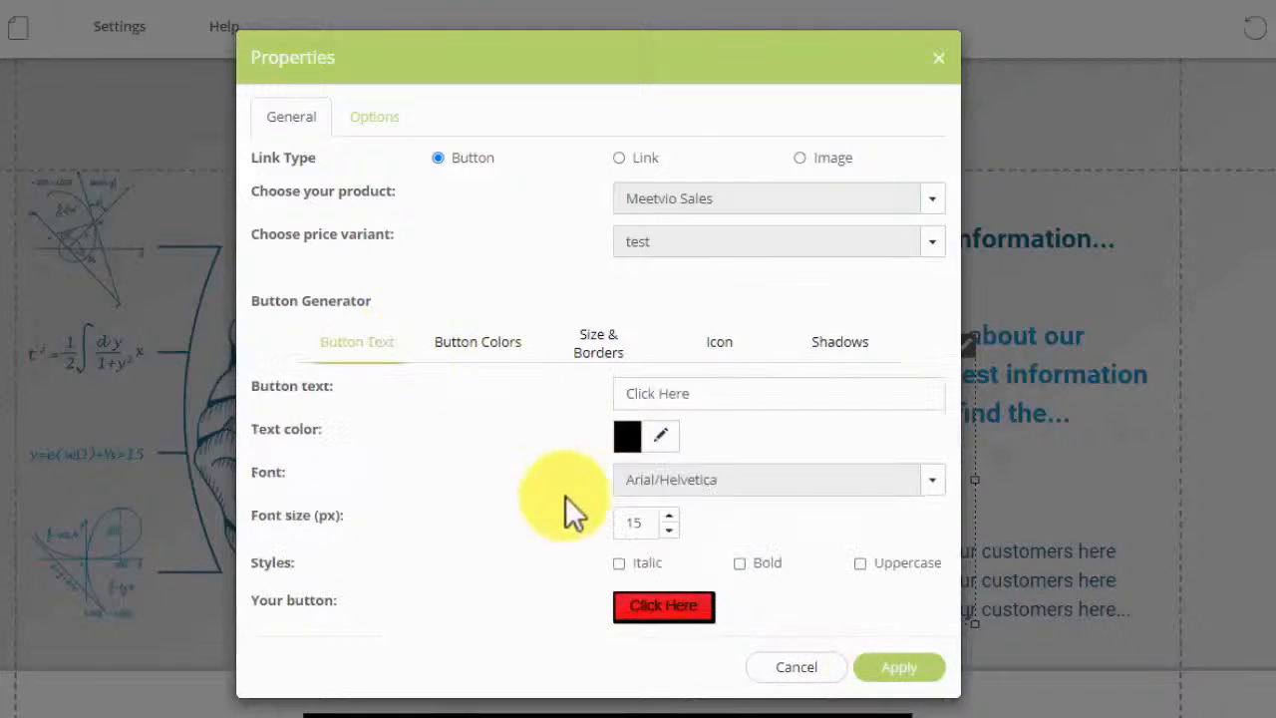
{"action": "left_click", "coordinate": [693, 397]}
{"action": "key", "text": "ctrl+a"}
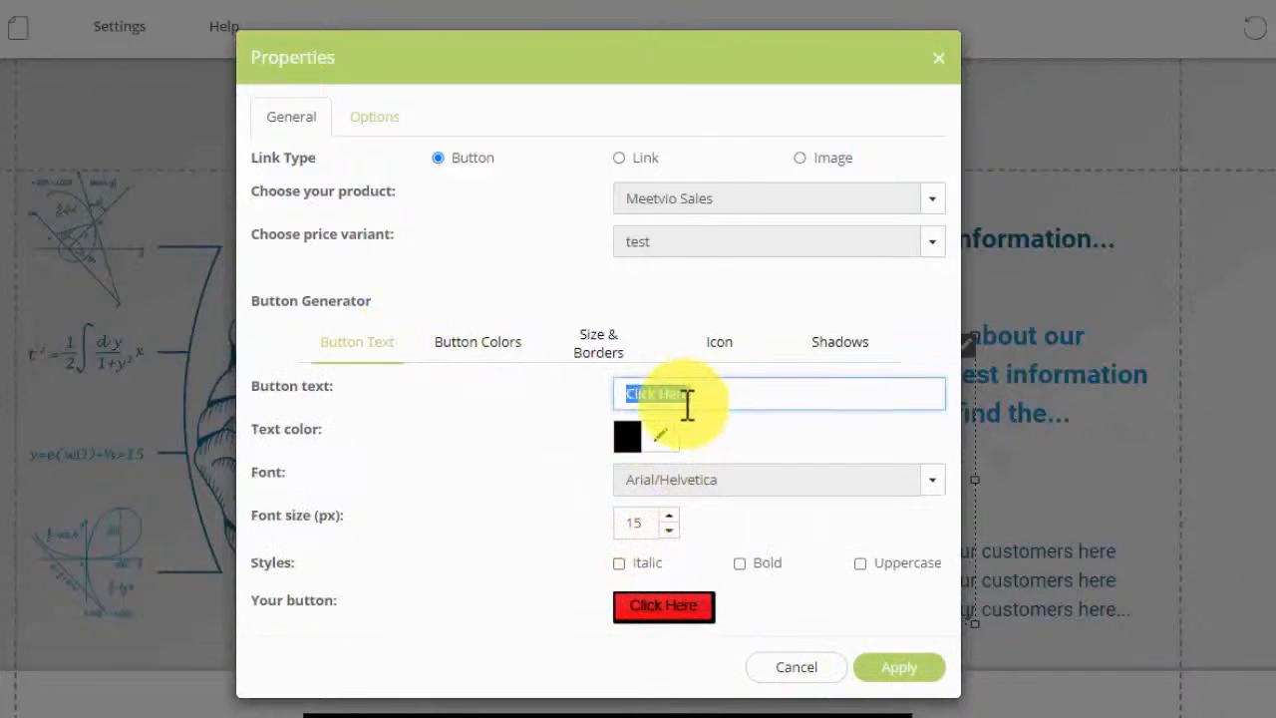
{"action": "type", "text": "GO!"}
{"action": "left_click", "coordinate": [885, 668]}
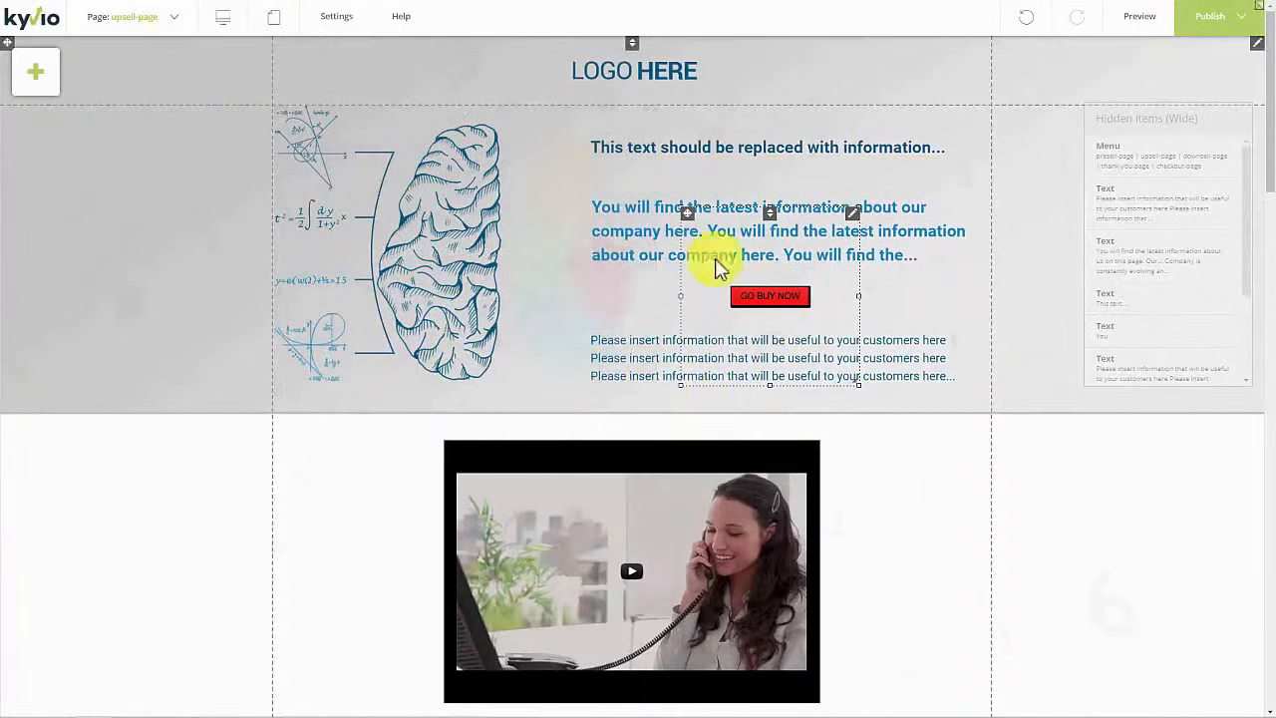
Step: Publish the Math Teachers upsell page, review its preview, and return to the editor
{"action": "left_click", "coordinate": [1241, 20]}
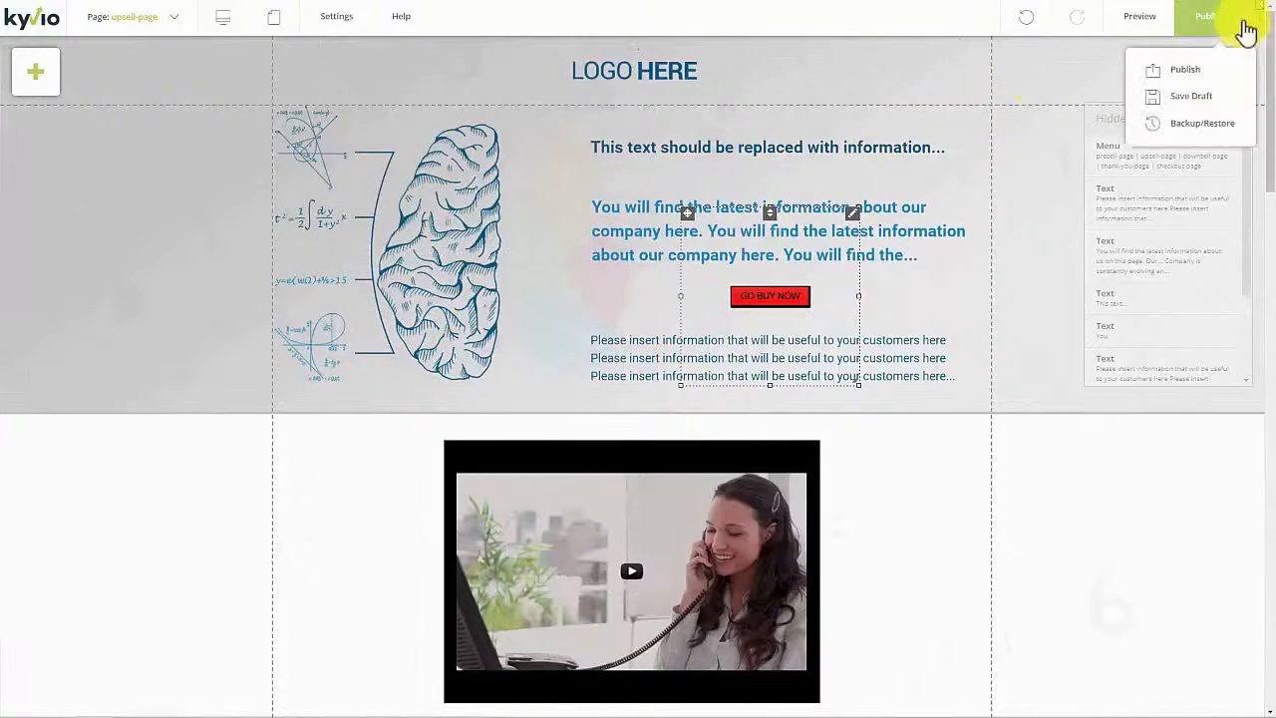
{"action": "left_click", "coordinate": [1190, 76]}
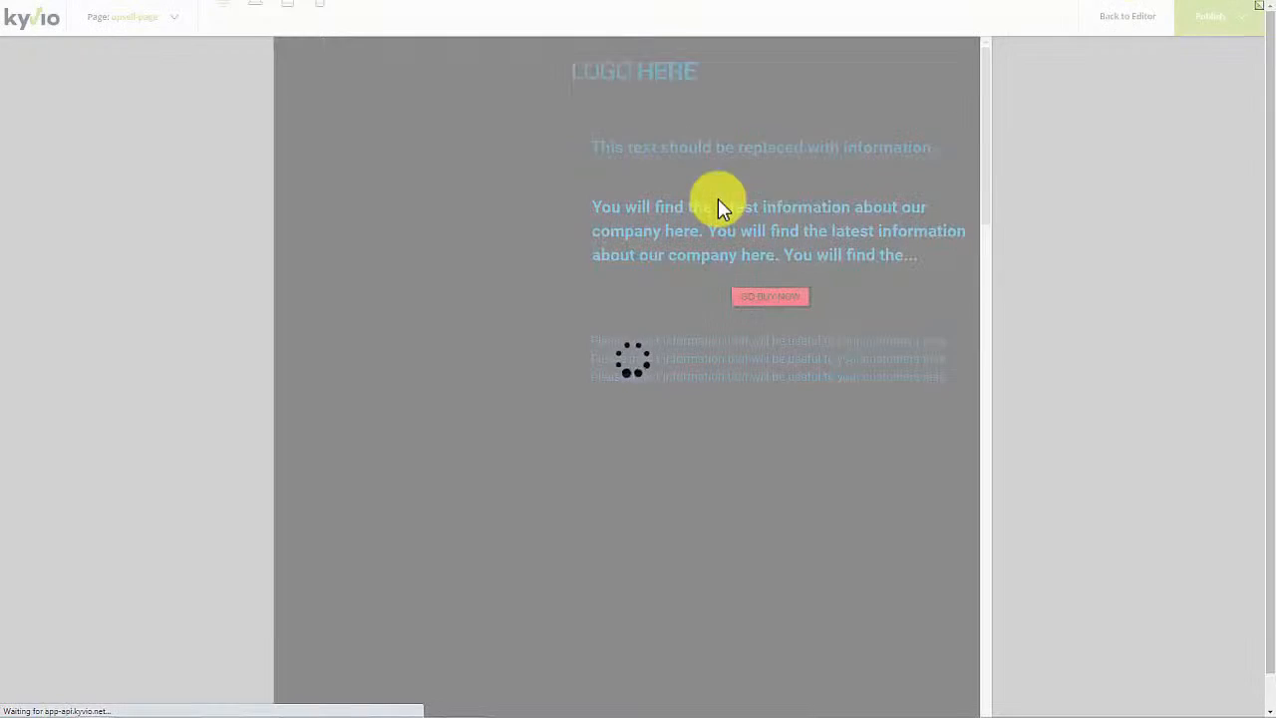
{"action": "scroll", "coordinate": [715, 229], "scroll_direction": "down", "scroll_amount": 2}
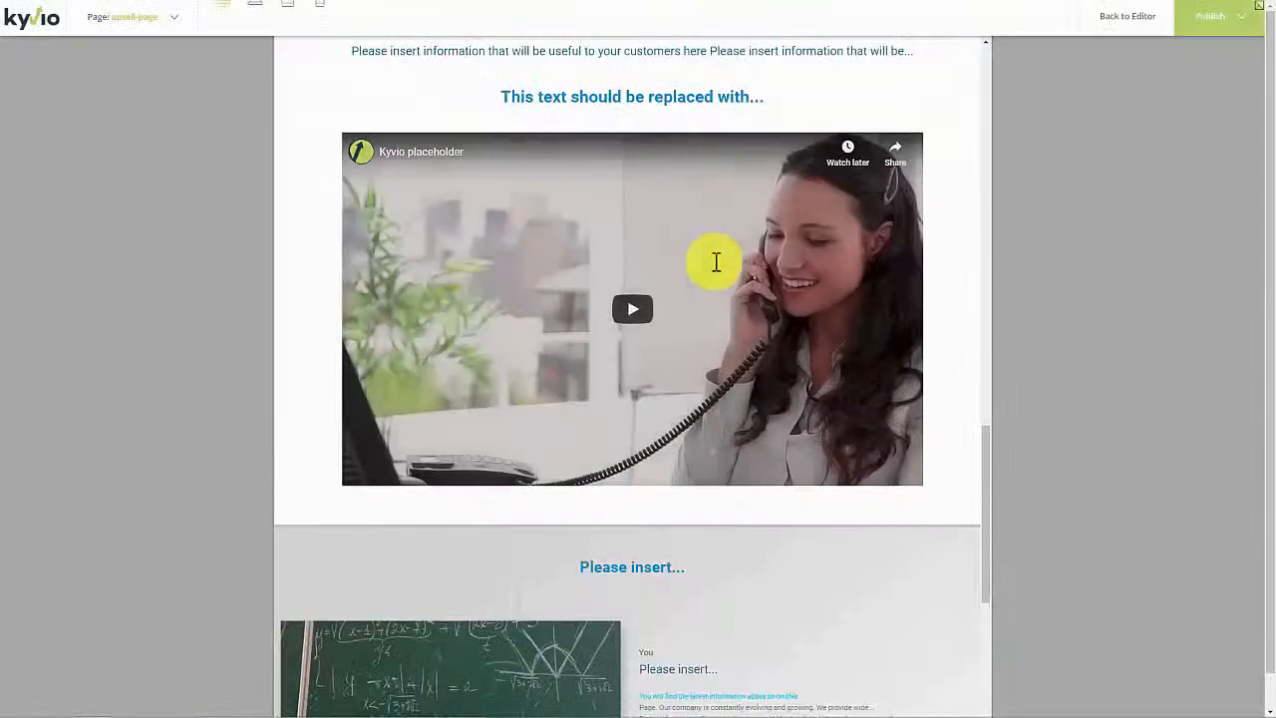
{"action": "scroll", "coordinate": [721, 333], "scroll_direction": "up", "scroll_amount": 5}
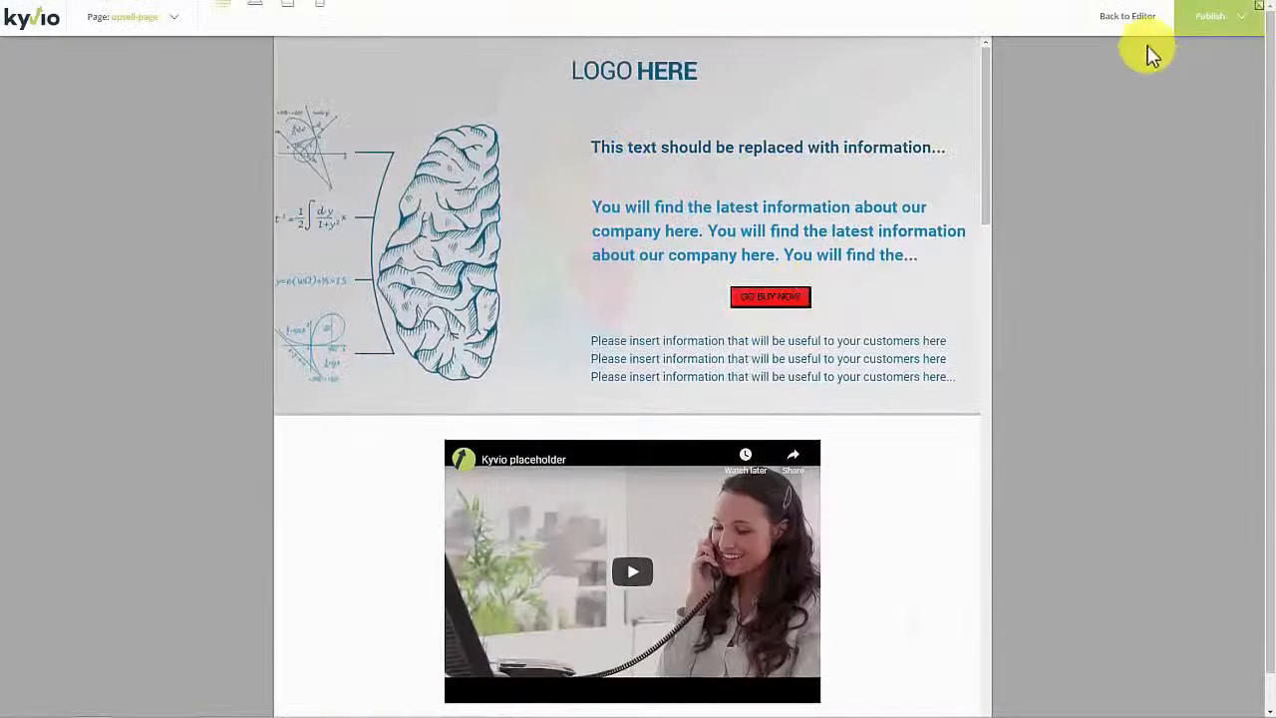
{"action": "left_click", "coordinate": [1127, 18]}
{"action": "left_click", "coordinate": [225, 18]}
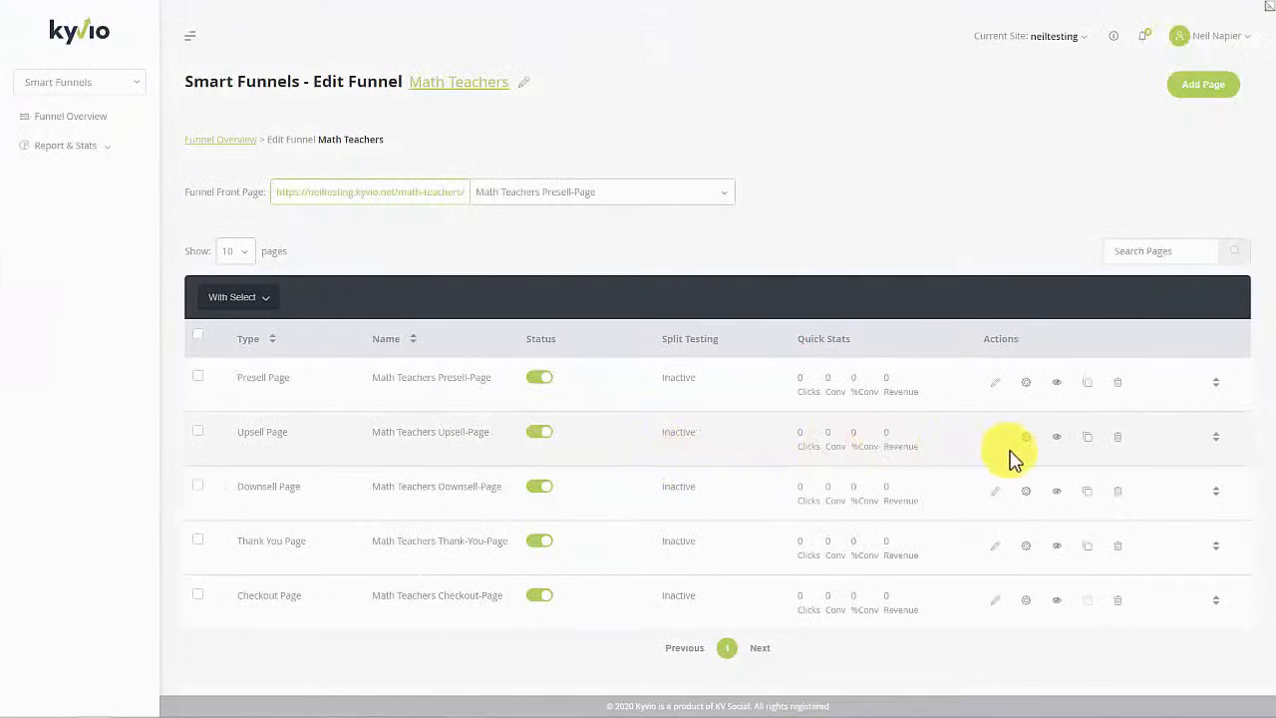
Step: Scroll through the live upsell page with its red GO BUY NOW button, then exit full-screen
{"action": "left_click", "coordinate": [1057, 436]}
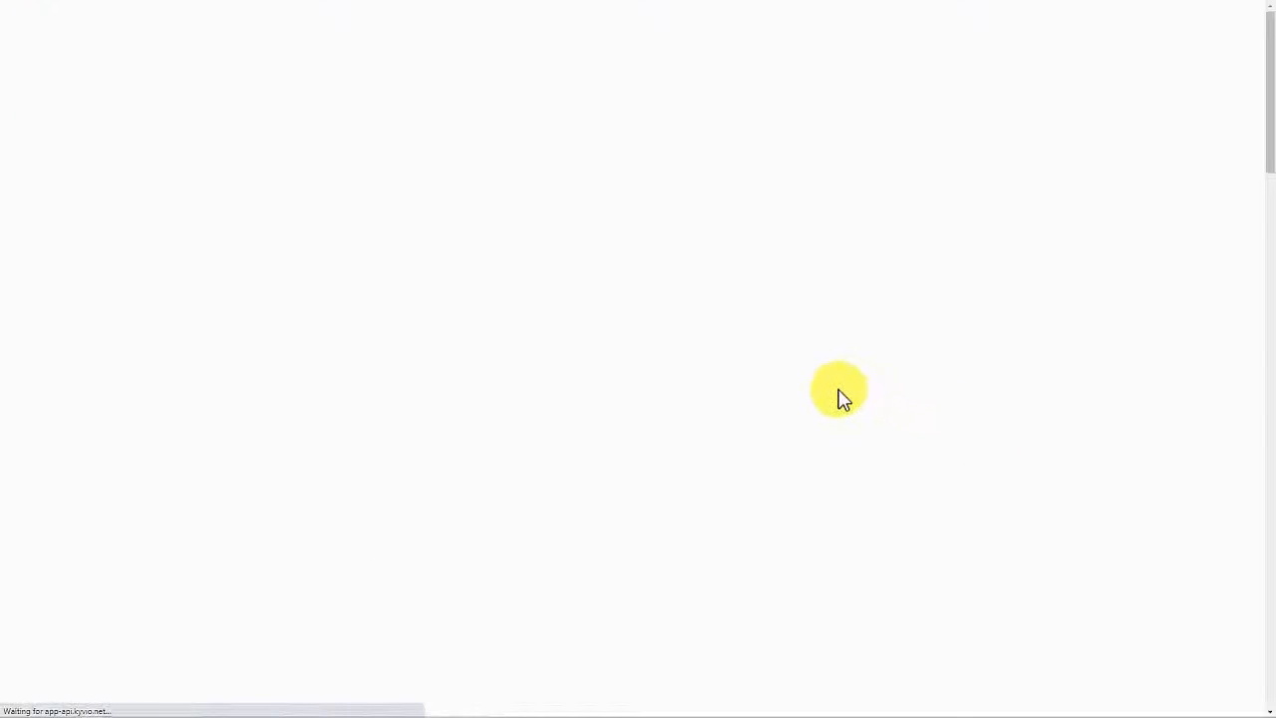
{"action": "scroll", "coordinate": [839, 389], "scroll_direction": "down", "scroll_amount": 18}
{"action": "scroll", "coordinate": [824, 440], "scroll_direction": "up", "scroll_amount": 18}
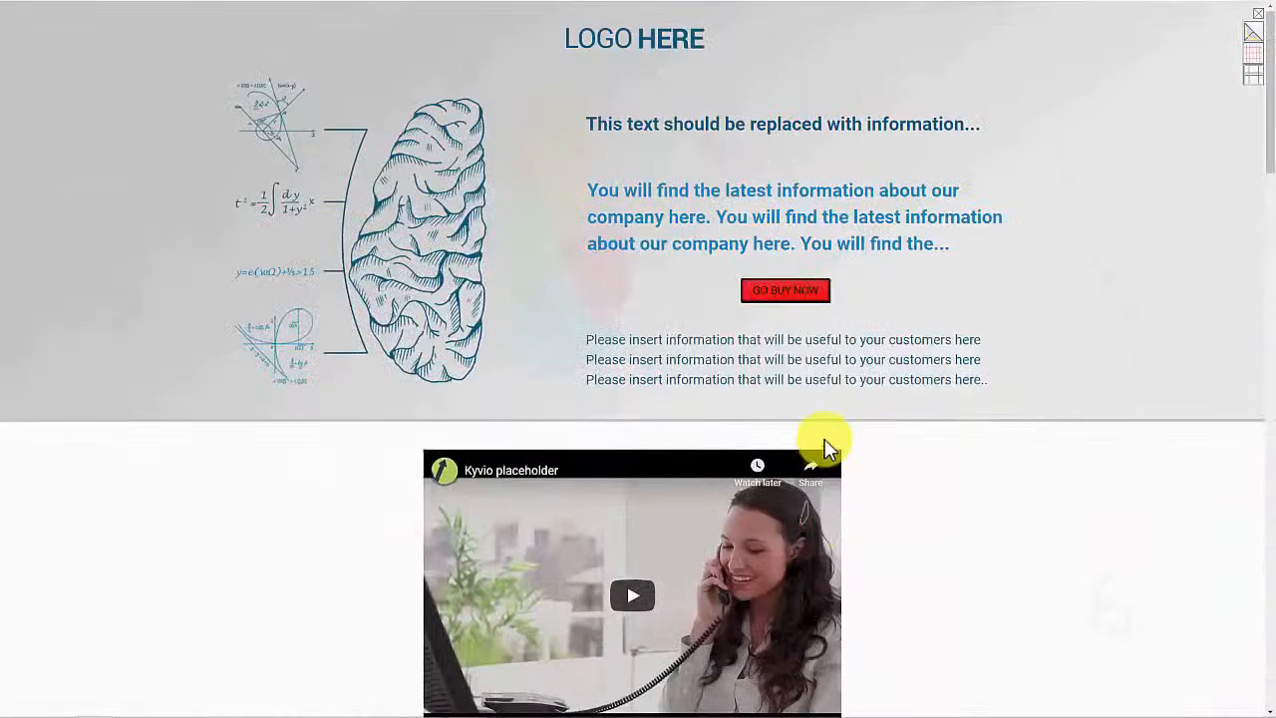
{"action": "scroll", "coordinate": [920, 344], "scroll_direction": "down", "scroll_amount": 15}
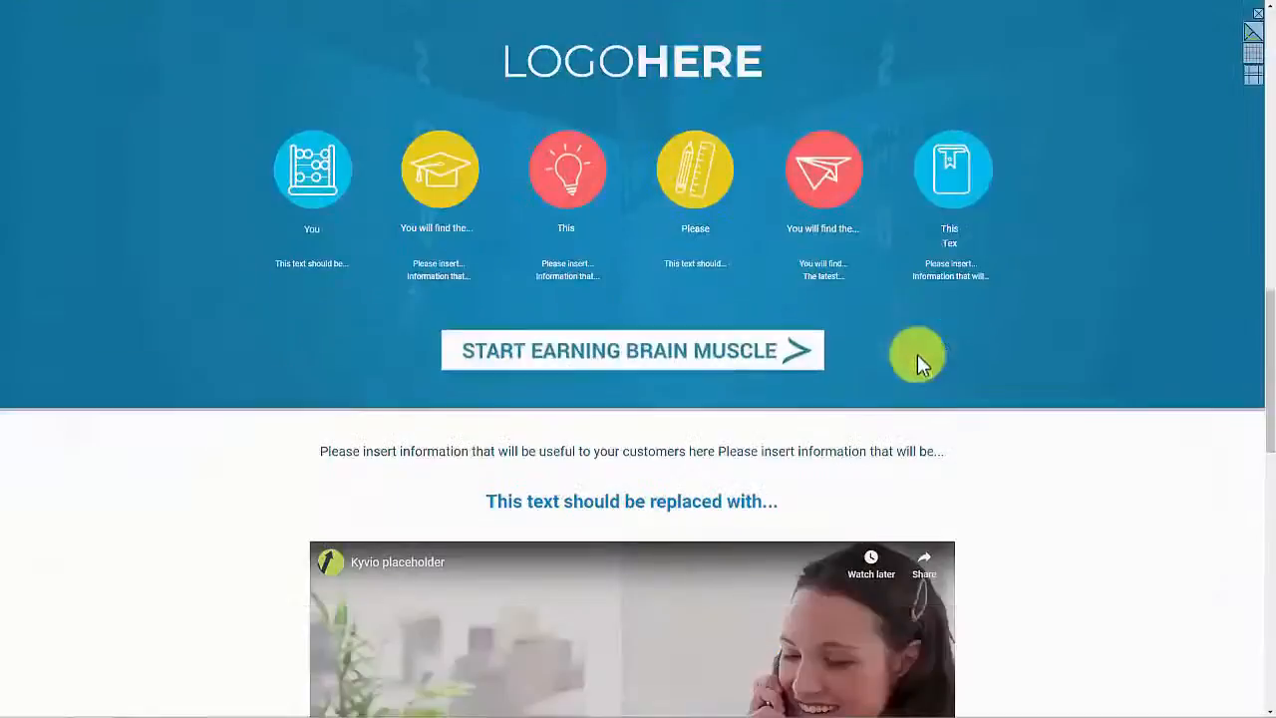
{"action": "scroll", "coordinate": [920, 367], "scroll_direction": "down", "scroll_amount": 1}
{"action": "scroll", "coordinate": [914, 438], "scroll_direction": "up", "scroll_amount": 18}
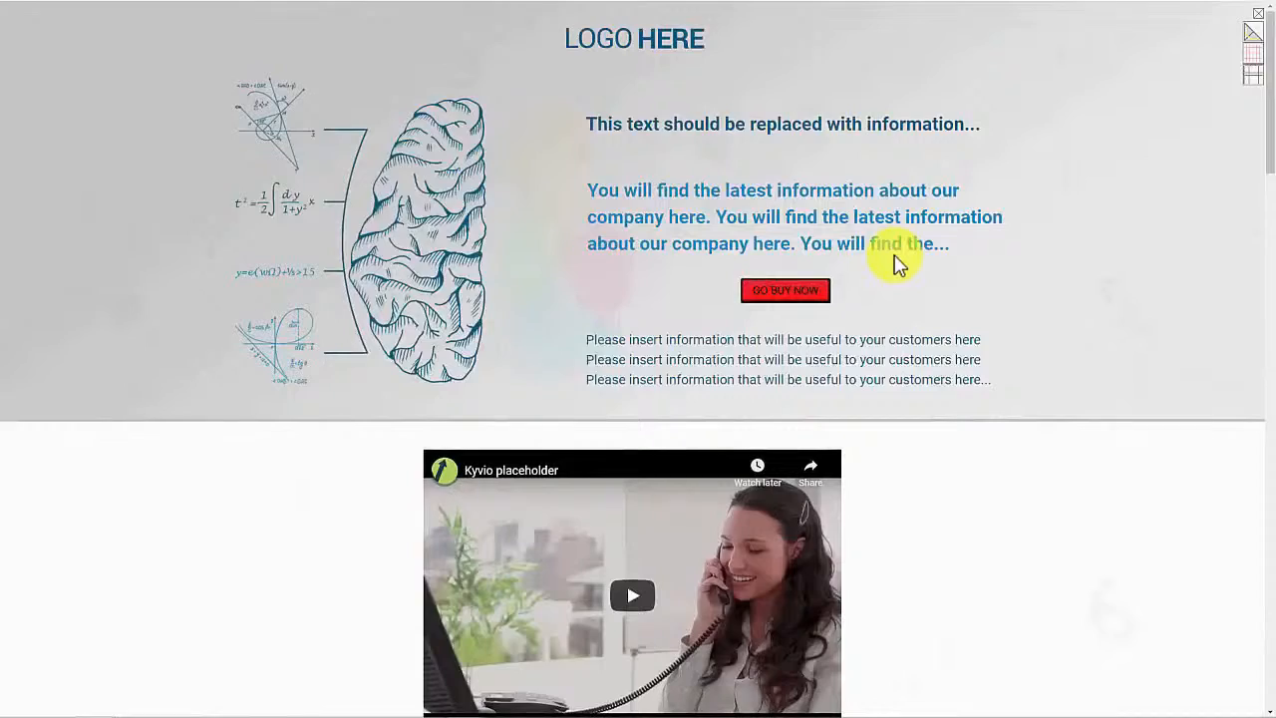
{"action": "key", "text": "F11"}
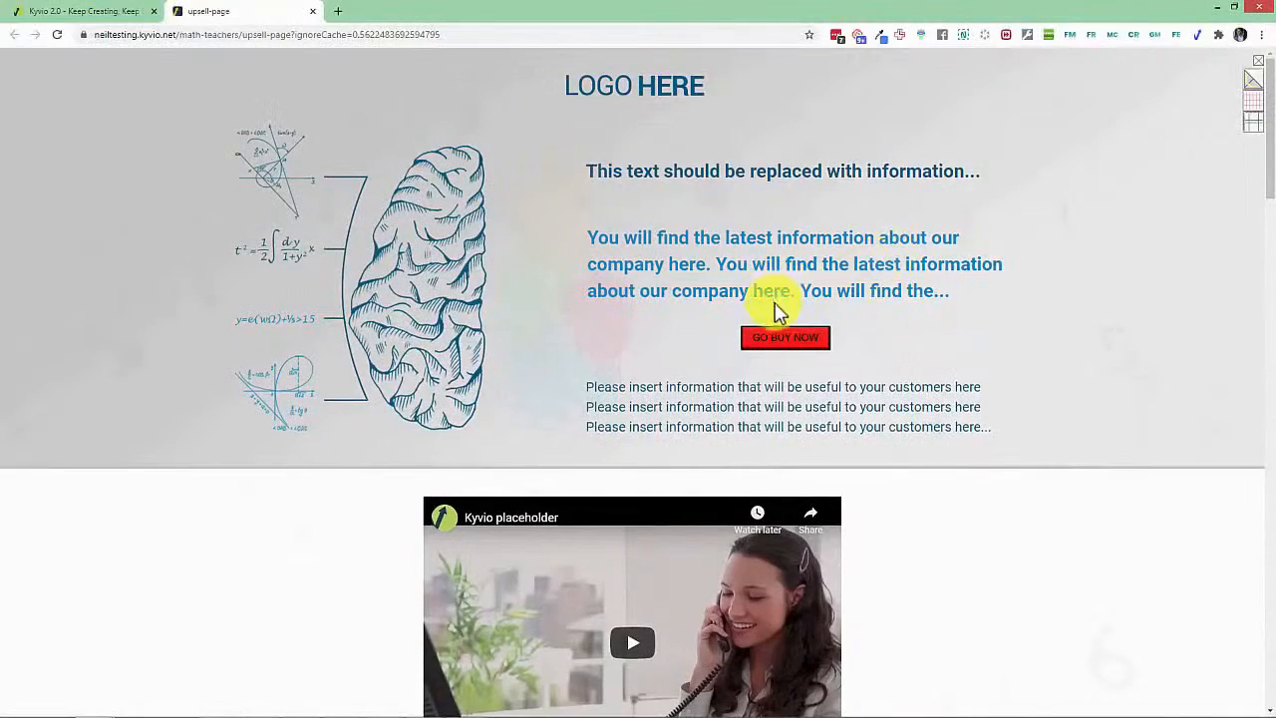
{"action": "scroll", "coordinate": [777, 311], "scroll_direction": "down", "scroll_amount": 20}
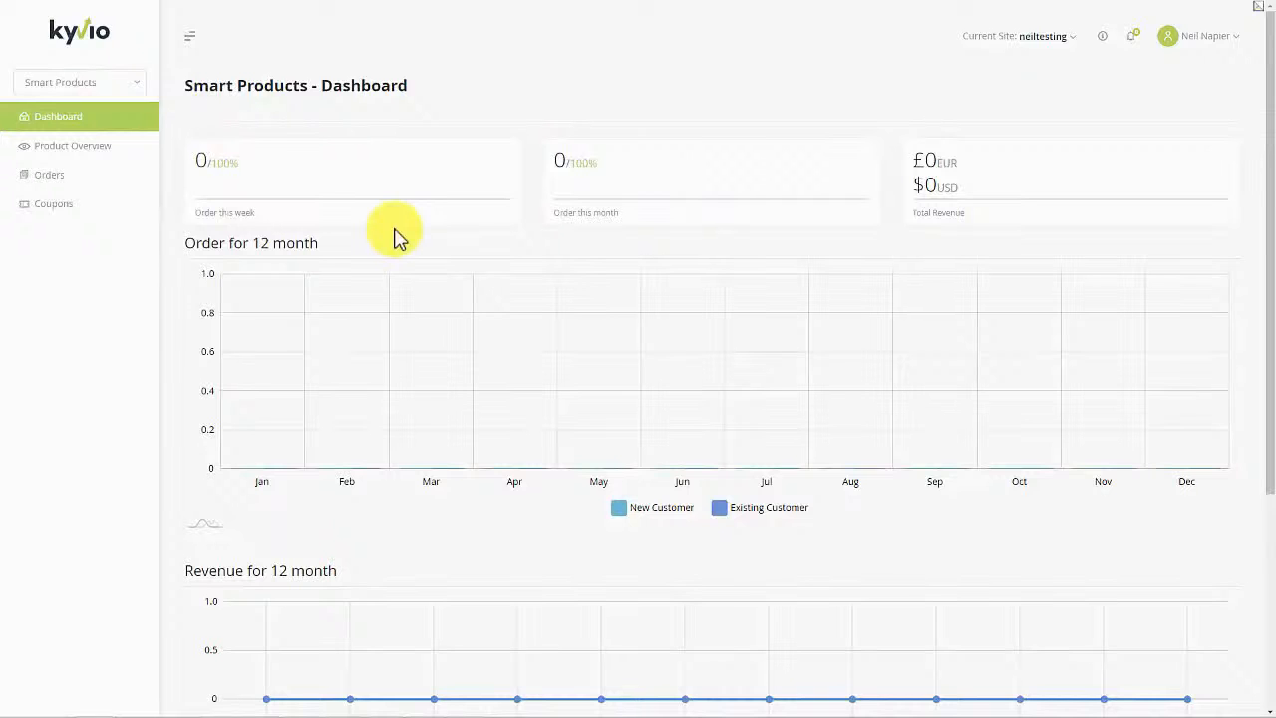
Step: Open Product Overview and check Meetvio Sales' 0 orders and 0 USD revenue
{"action": "scroll", "coordinate": [438, 435], "scroll_direction": "down", "scroll_amount": 3}
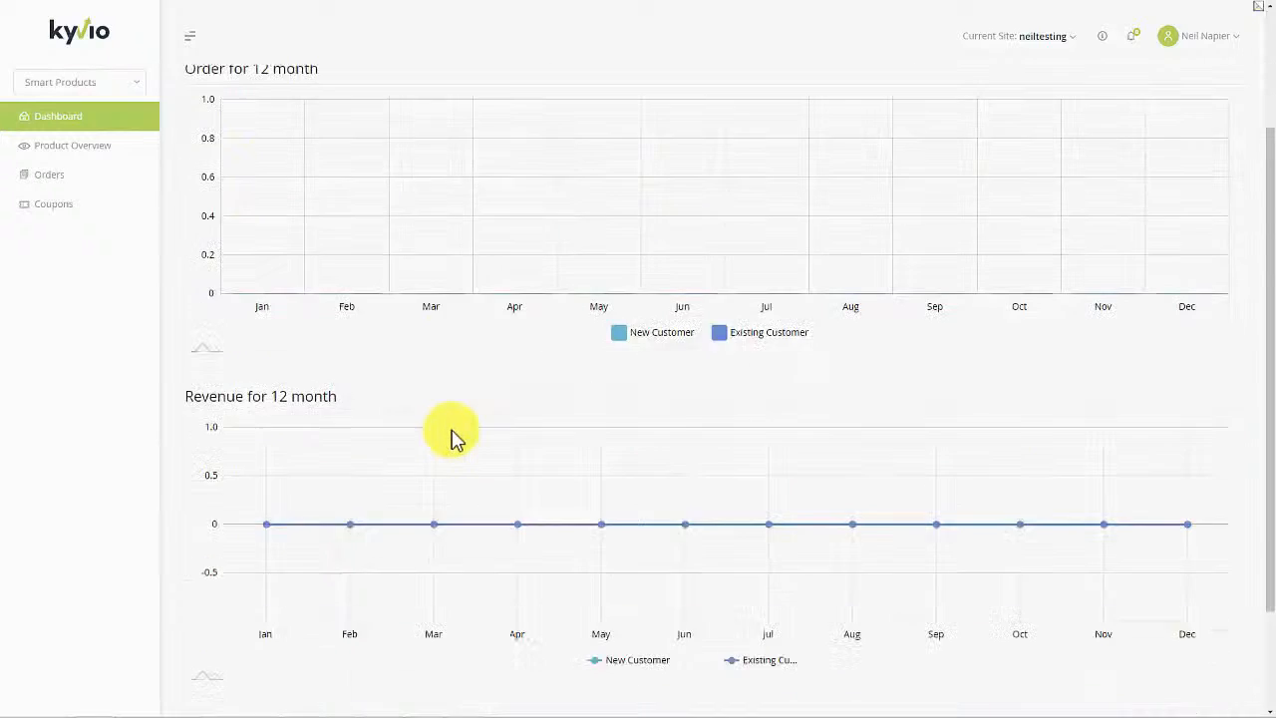
{"action": "scroll", "coordinate": [250, 265], "scroll_direction": "up", "scroll_amount": 3}
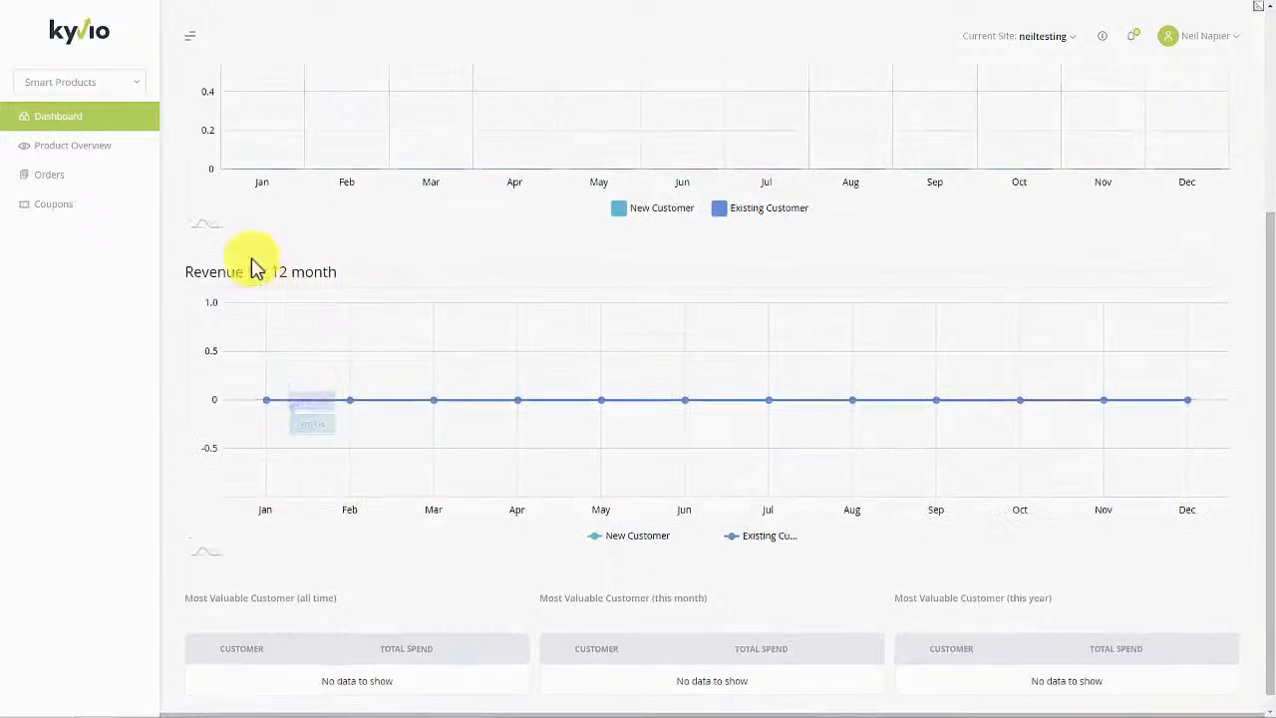
{"action": "left_click", "coordinate": [108, 157]}
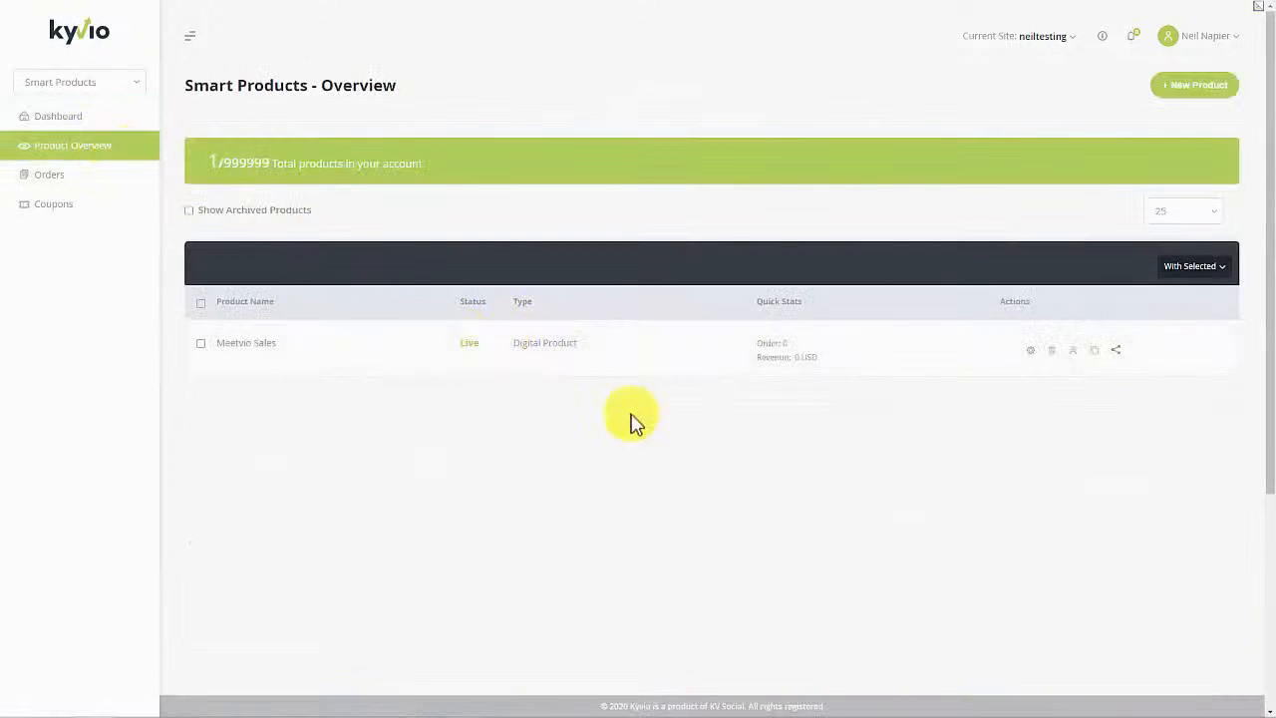
{"action": "double_click", "coordinate": [789, 346]}
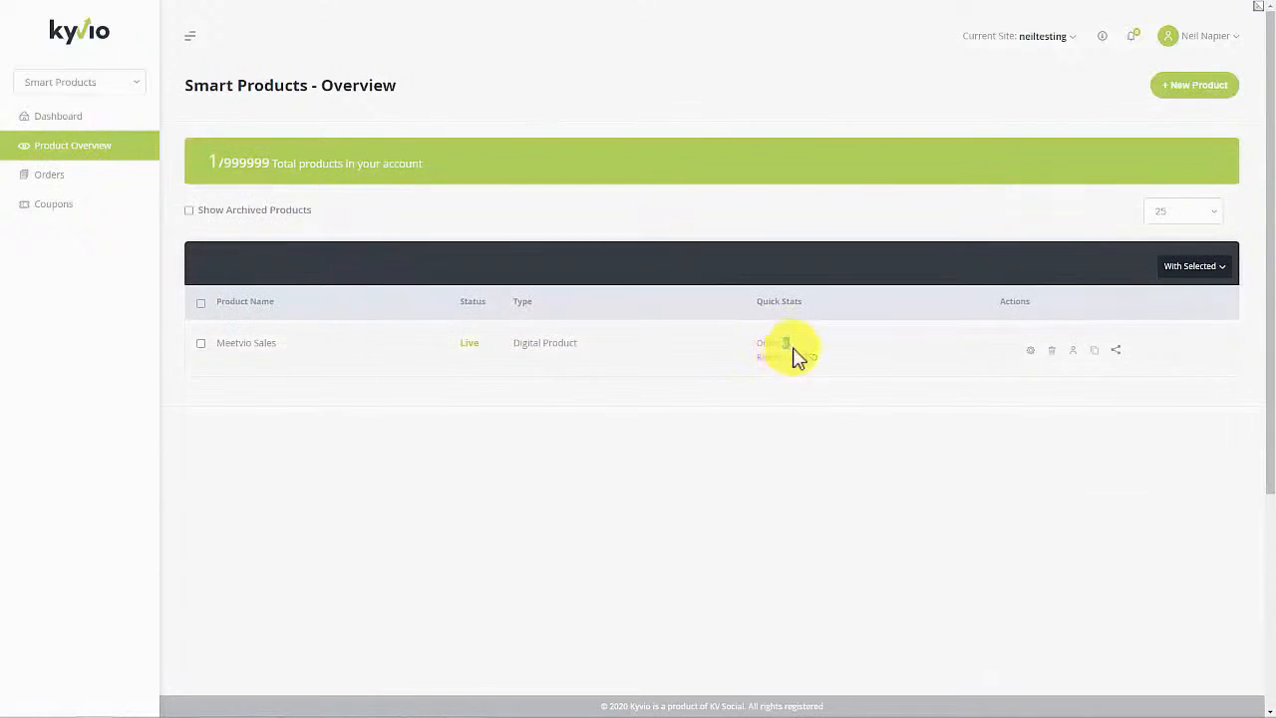
{"action": "double_click", "coordinate": [800, 359]}
{"action": "left_click", "coordinate": [822, 396]}
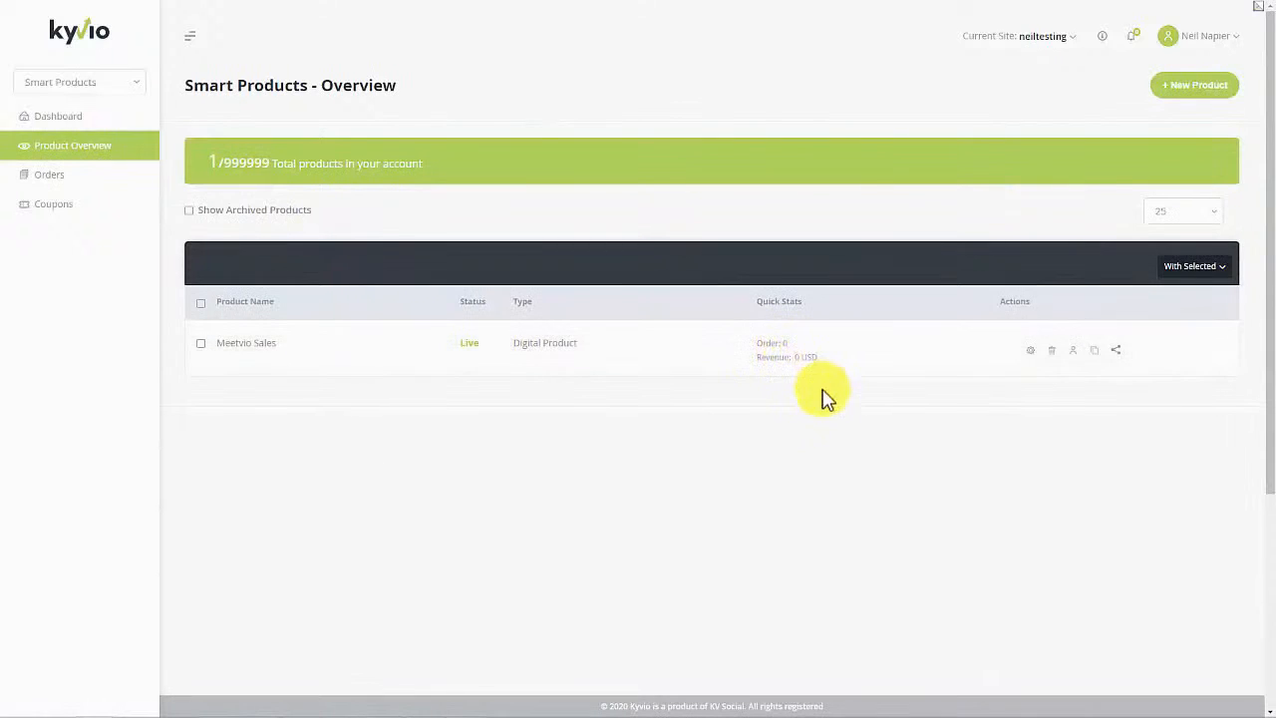
{"action": "left_click", "coordinate": [1199, 104]}
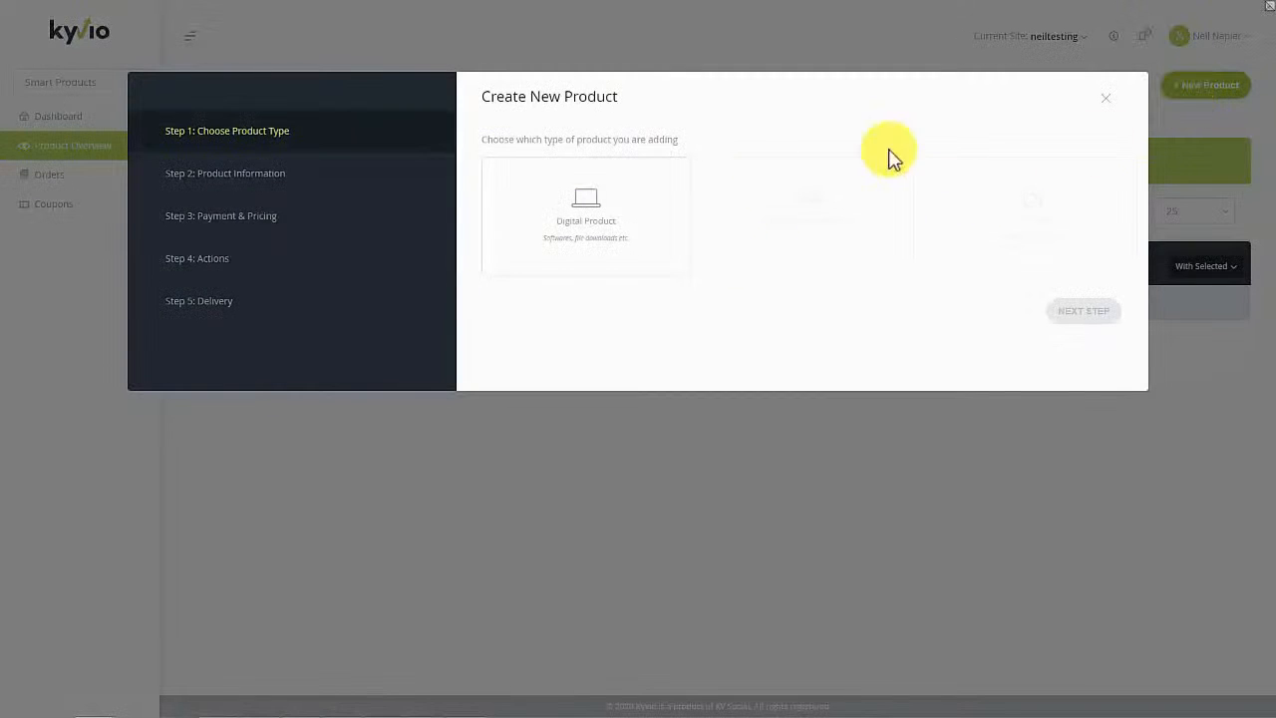
{"action": "left_click", "coordinate": [641, 267]}
{"action": "left_click", "coordinate": [1072, 311]}
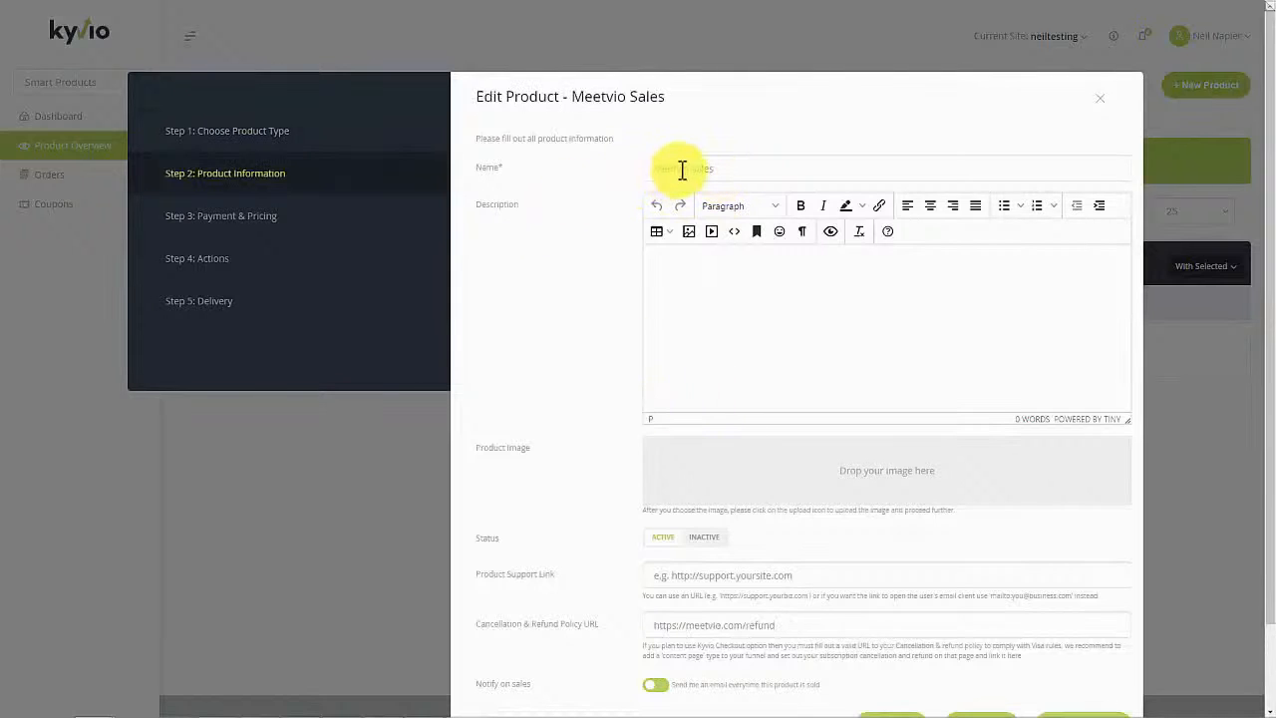
{"action": "scroll", "coordinate": [735, 379], "scroll_direction": "down", "scroll_amount": 2}
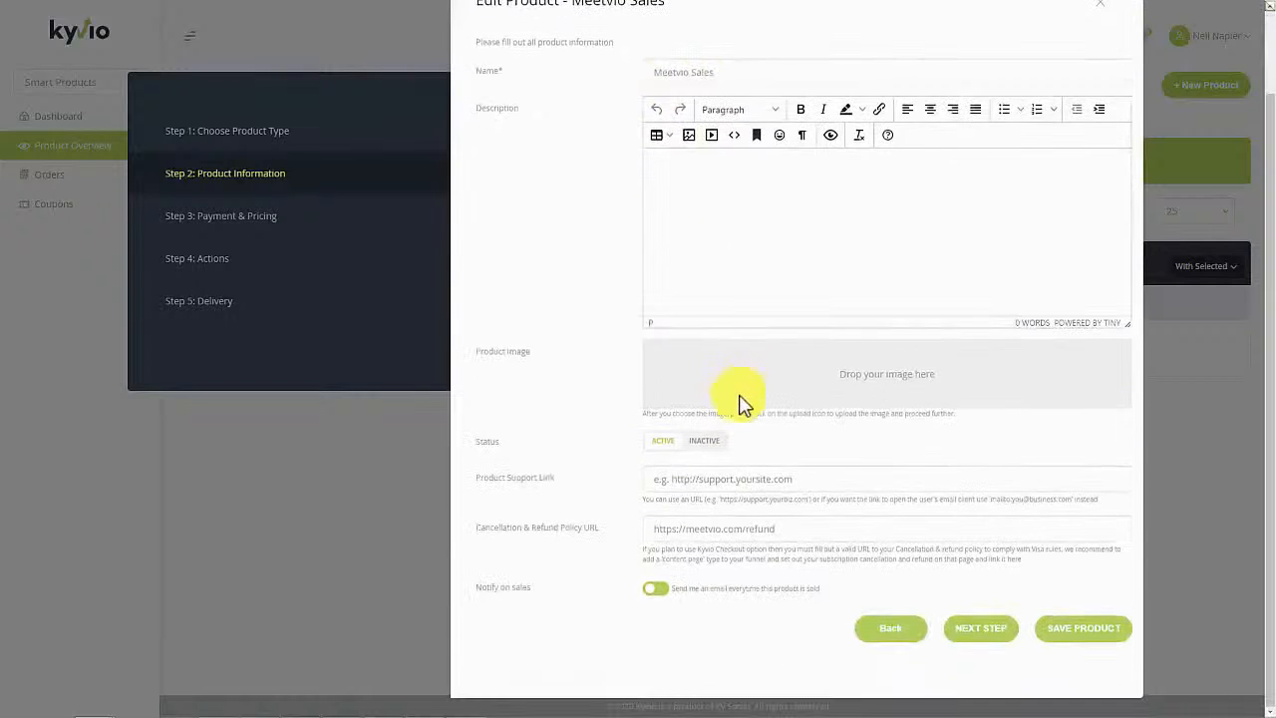
{"action": "left_click", "coordinate": [760, 481]}
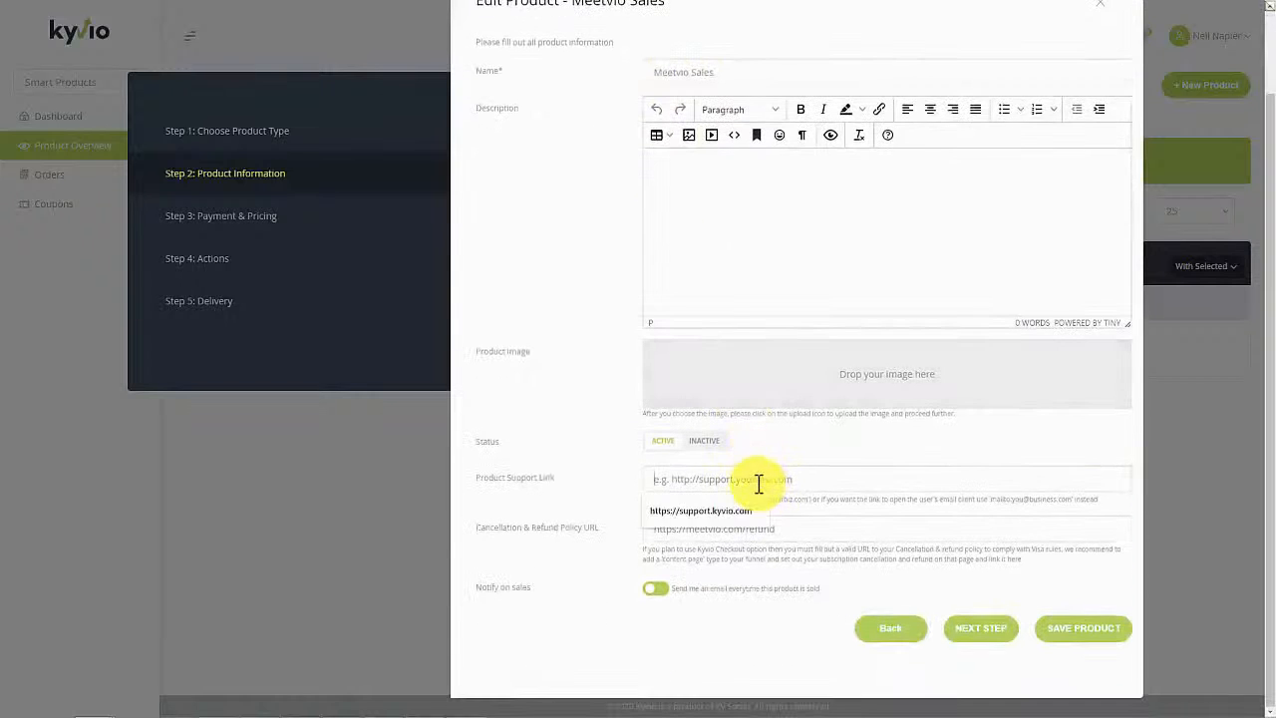
{"action": "left_click", "coordinate": [746, 510]}
{"action": "left_click", "coordinate": [984, 630]}
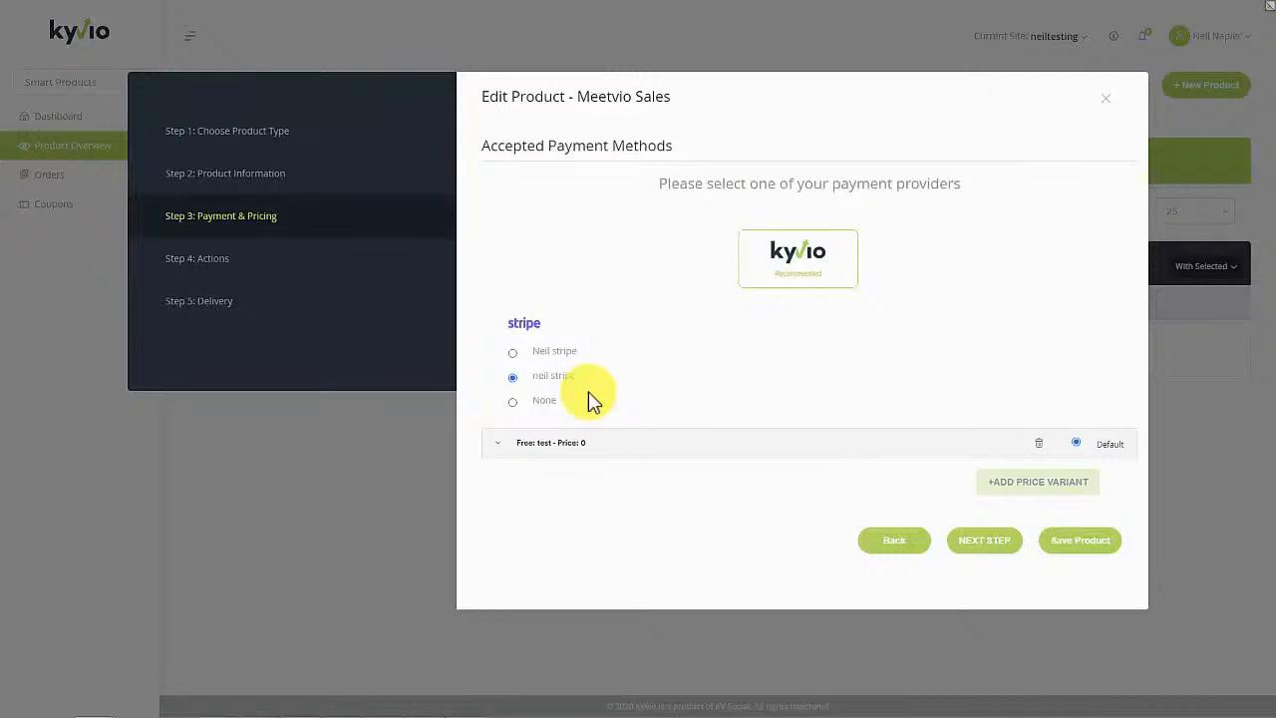
Step: Change the Free: test price variant to a 69 USD monthly subscription
{"action": "left_click", "coordinate": [534, 446]}
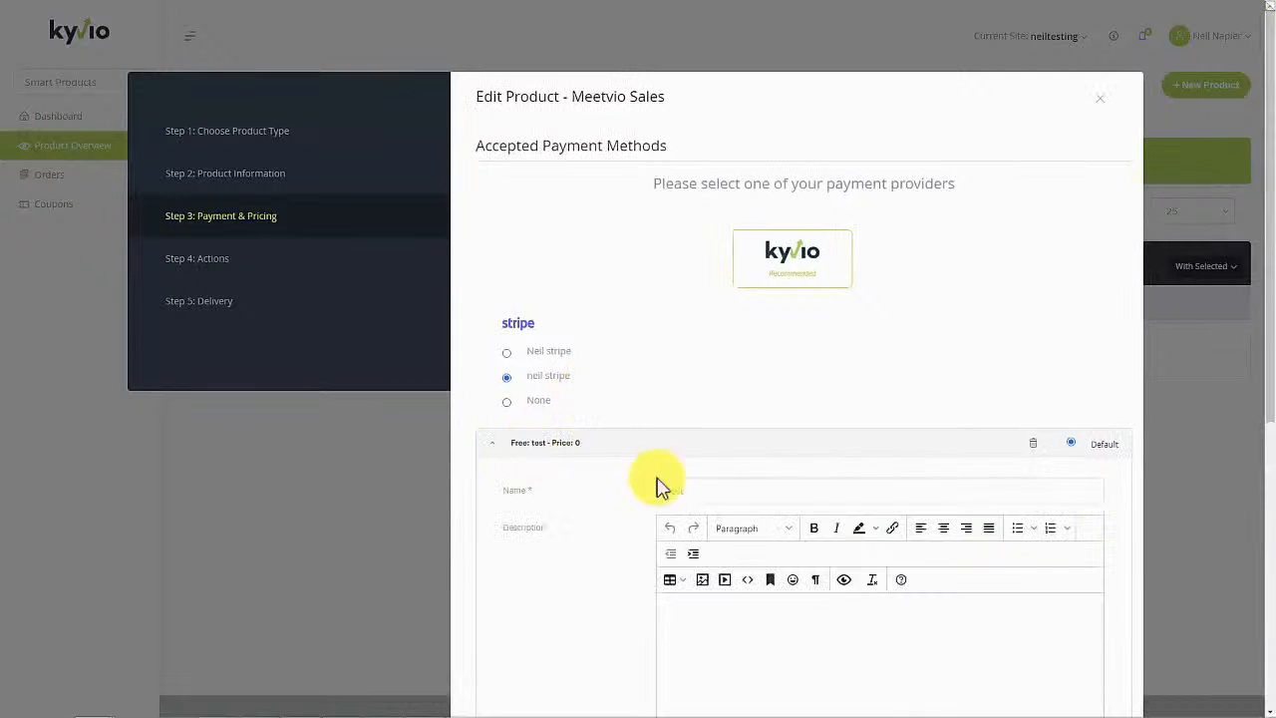
{"action": "scroll", "coordinate": [667, 490], "scroll_direction": "down", "scroll_amount": 4}
{"action": "left_click", "coordinate": [703, 397]}
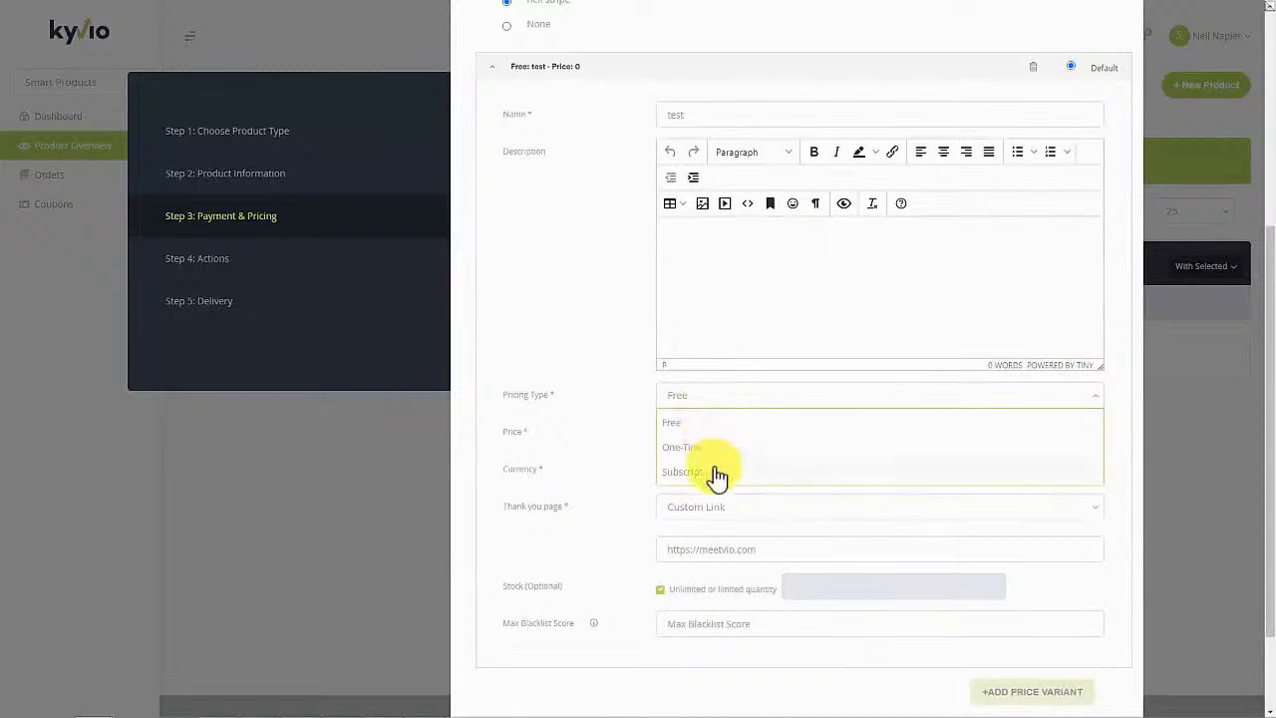
{"action": "left_click", "coordinate": [716, 476]}
{"action": "left_click", "coordinate": [718, 434]}
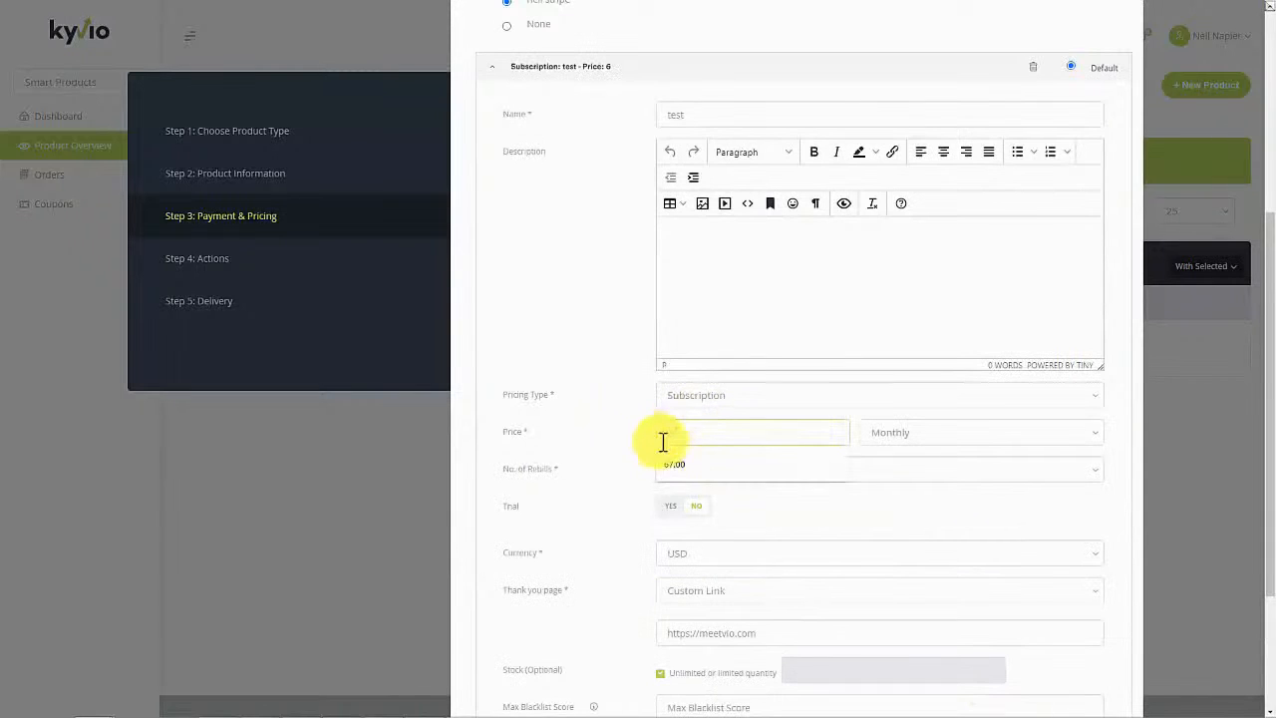
{"action": "type", "text": "69"}
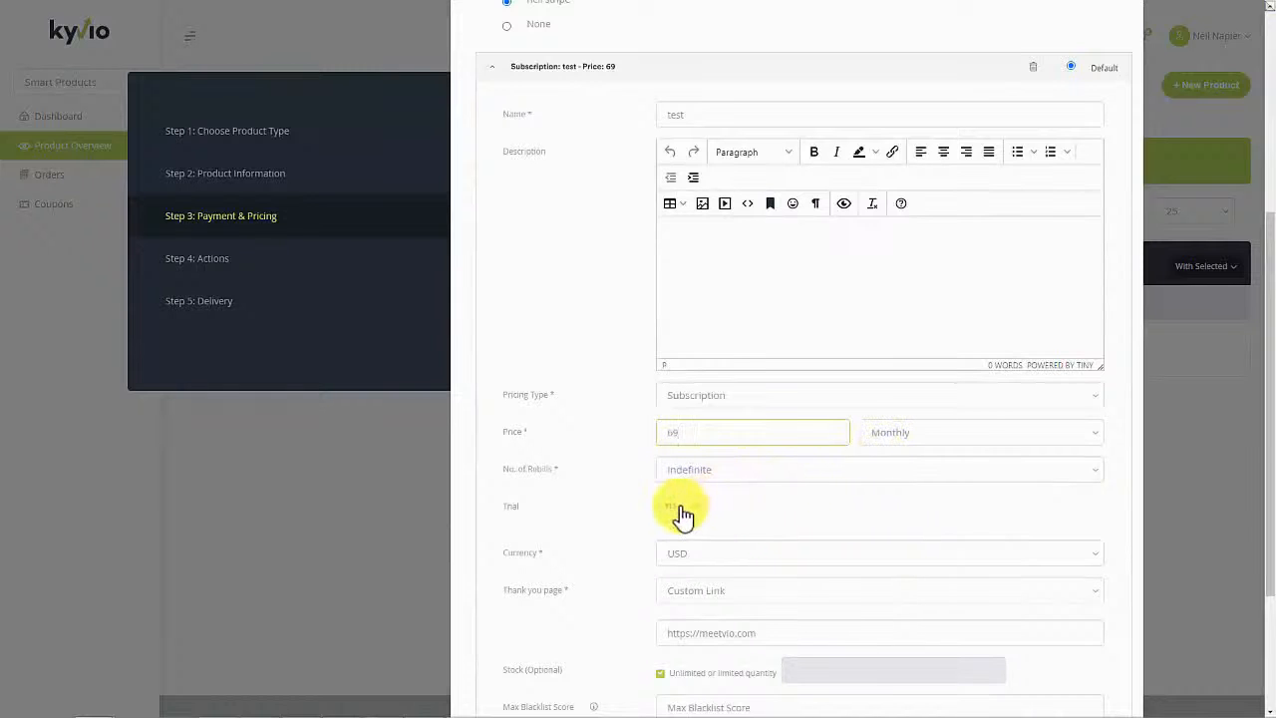
{"action": "middle_click", "coordinate": [617, 542]}
{"action": "middle_click", "coordinate": [622, 569]}
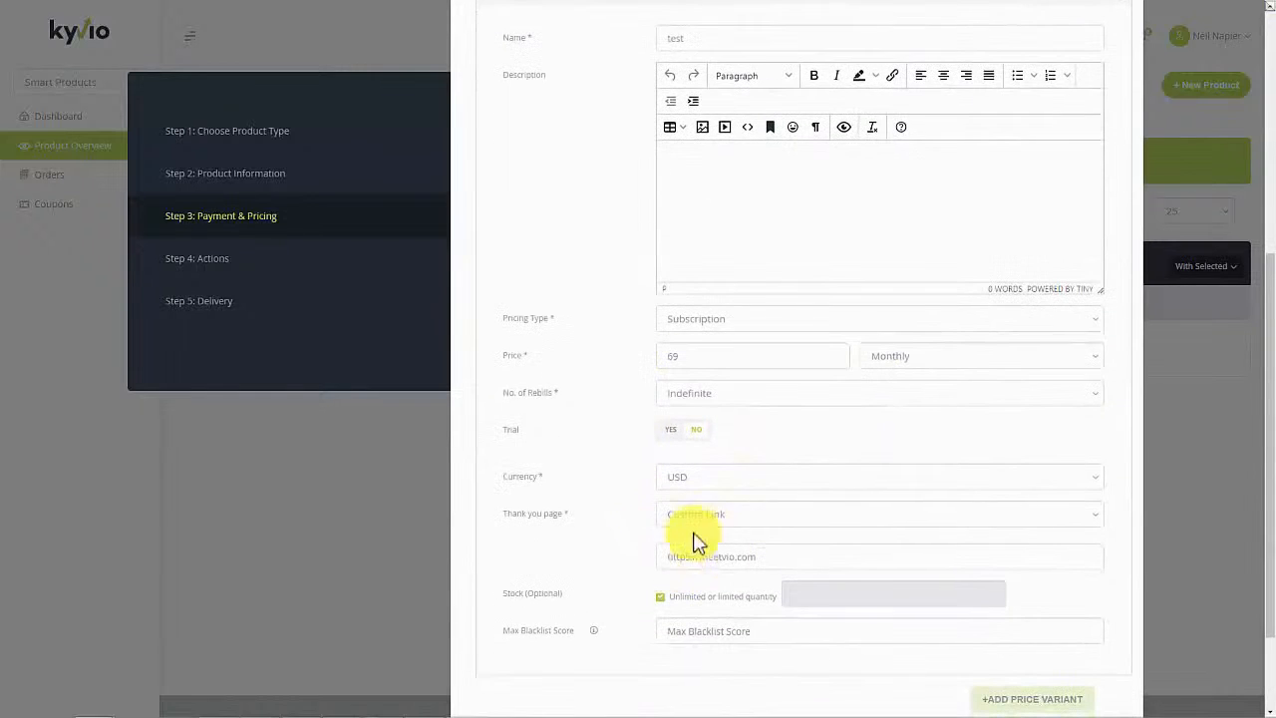
{"action": "middle_click", "coordinate": [641, 564]}
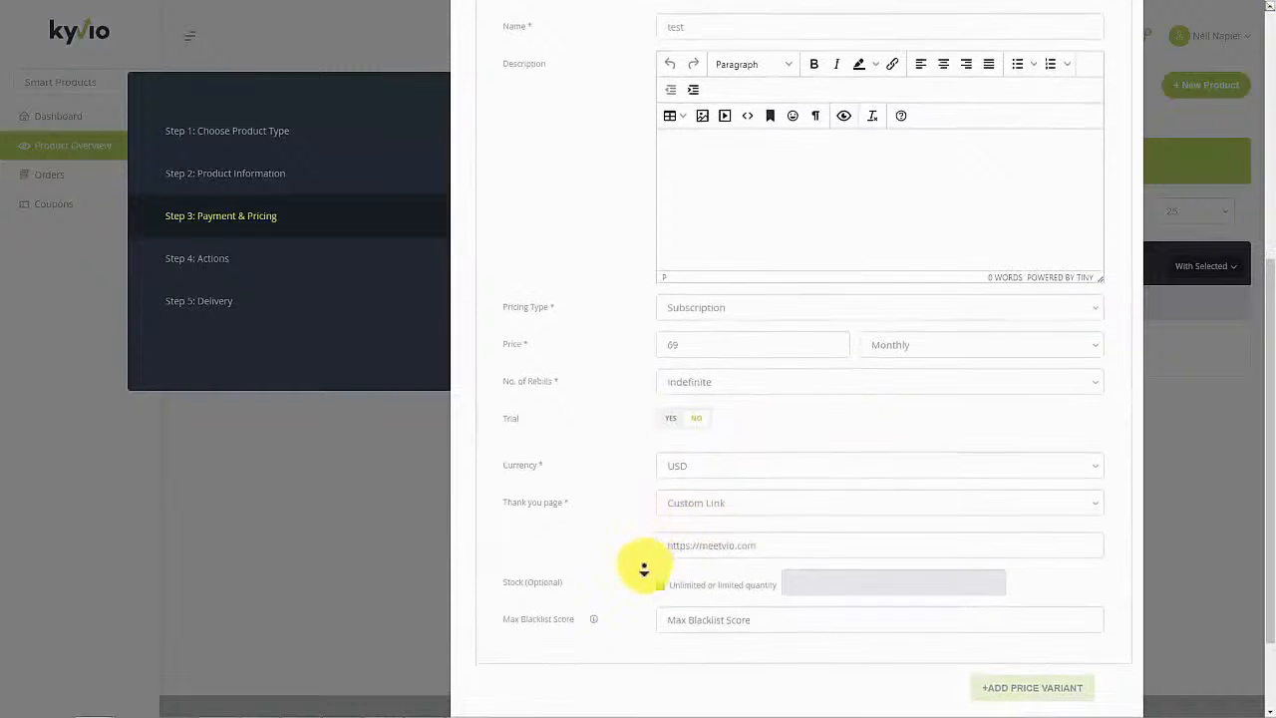
{"action": "left_click", "coordinate": [769, 524]}
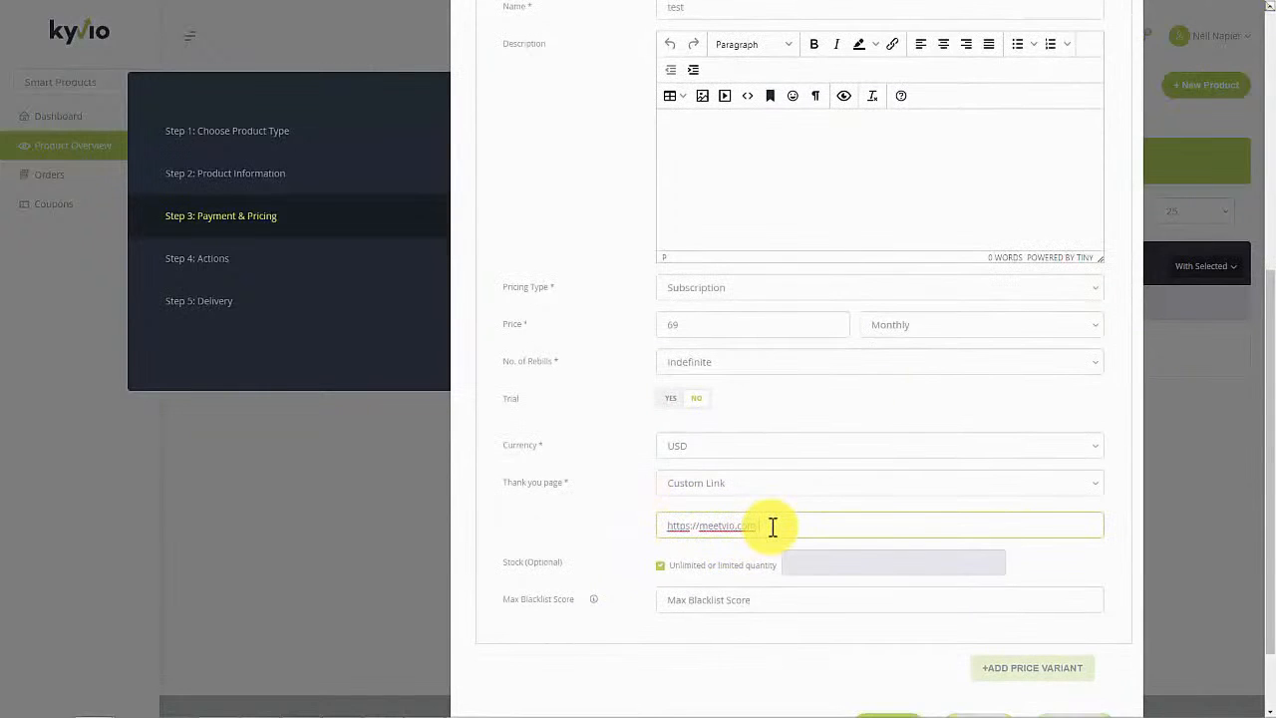
{"action": "type", "text": "ty"}
{"action": "middle_click", "coordinate": [611, 541]}
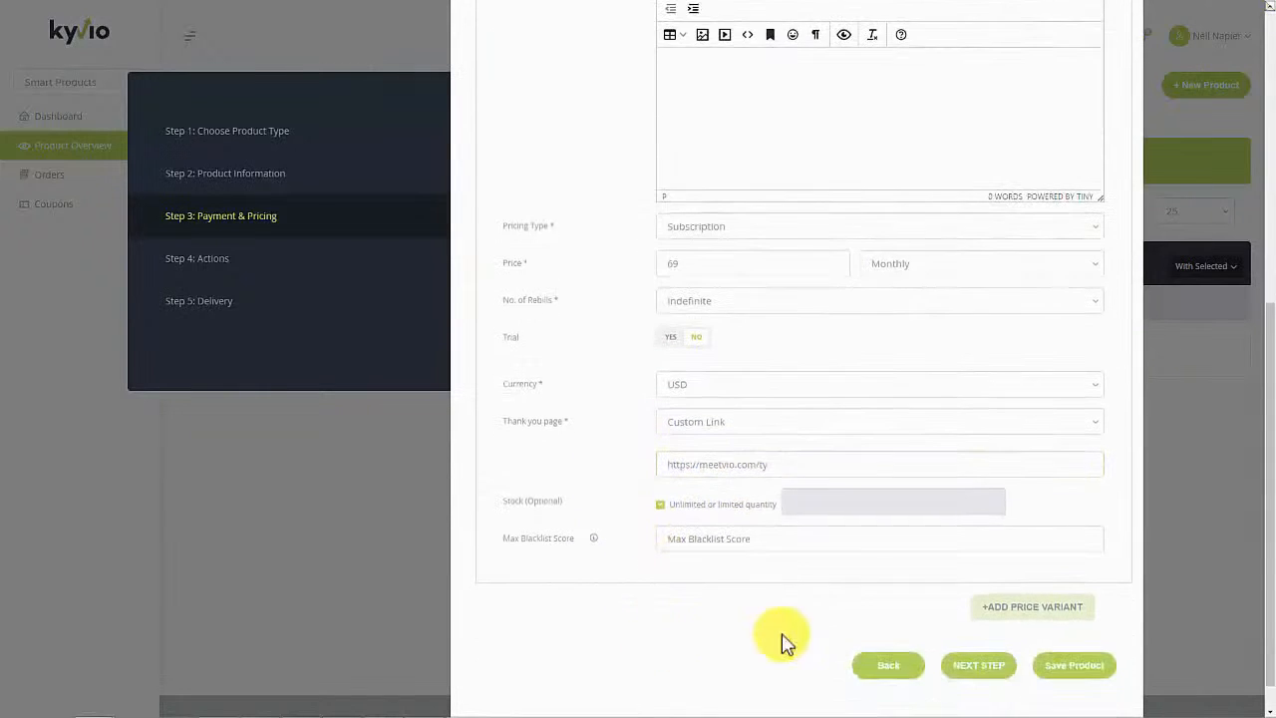
{"action": "left_click", "coordinate": [1002, 670]}
{"action": "left_click", "coordinate": [955, 190]}
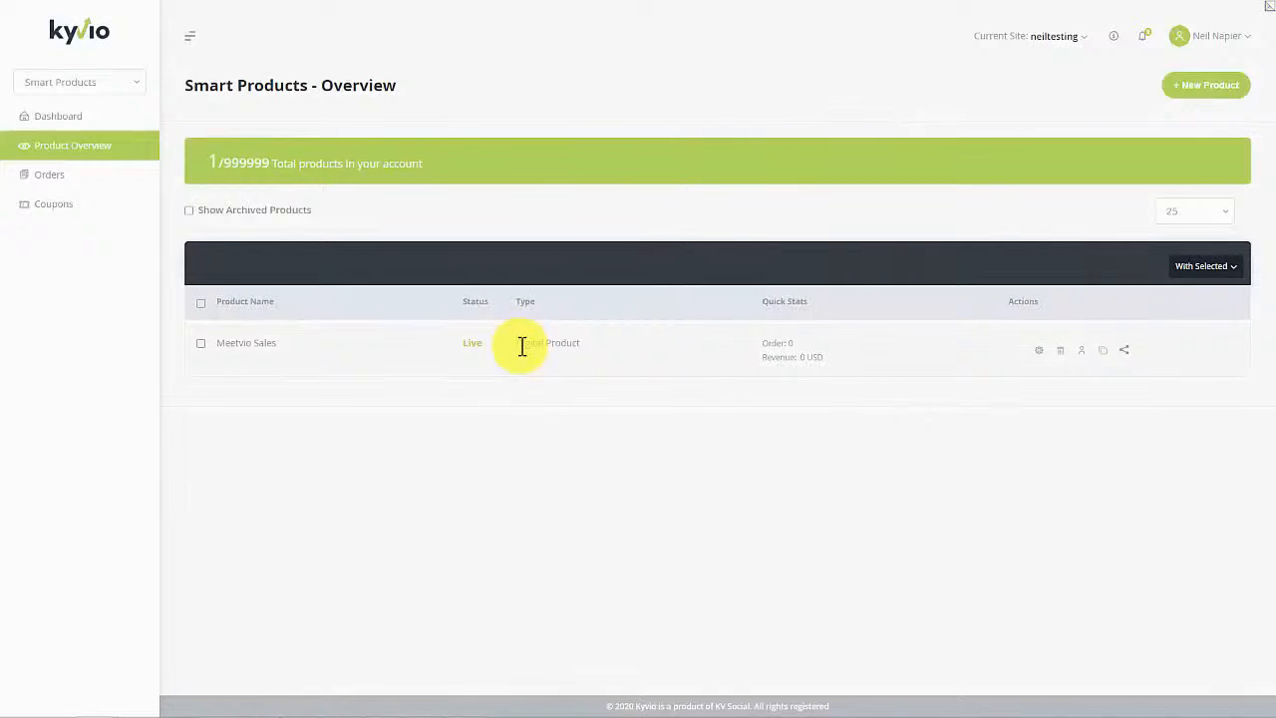
Step: In Smart Funnels, start a new funnel by importing an existing funnel
{"action": "left_click", "coordinate": [119, 85]}
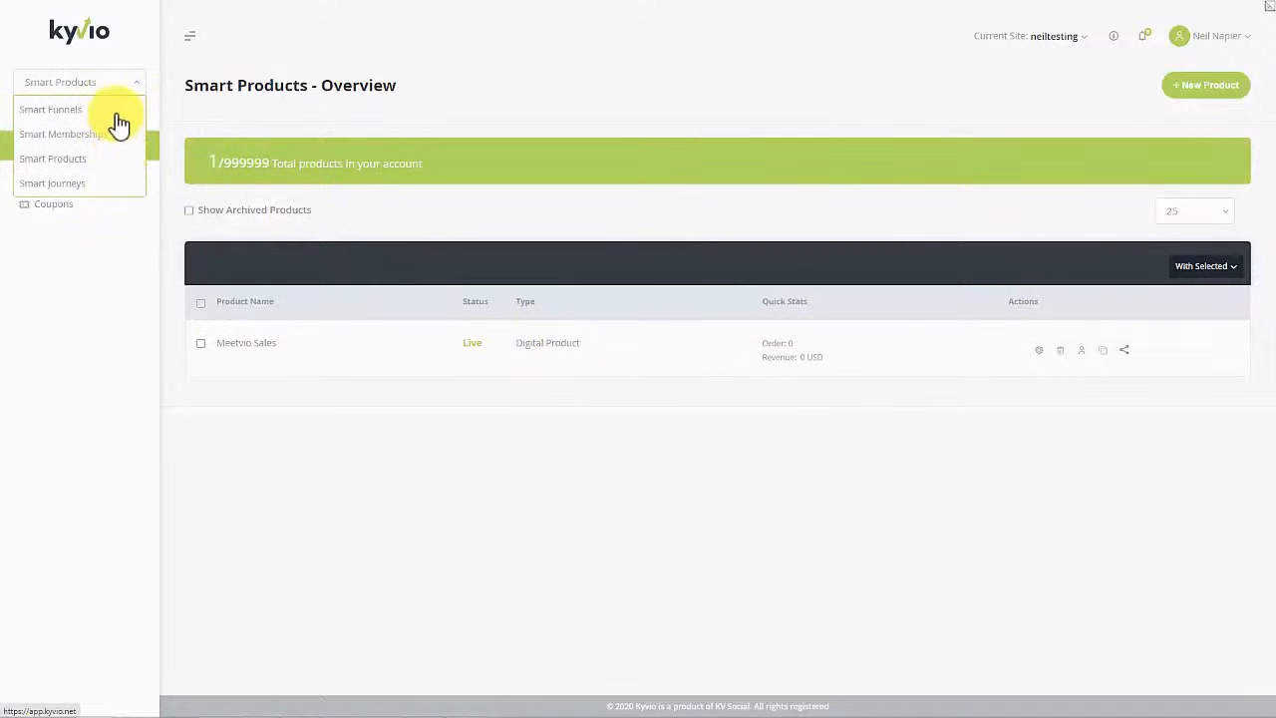
{"action": "left_click", "coordinate": [118, 111]}
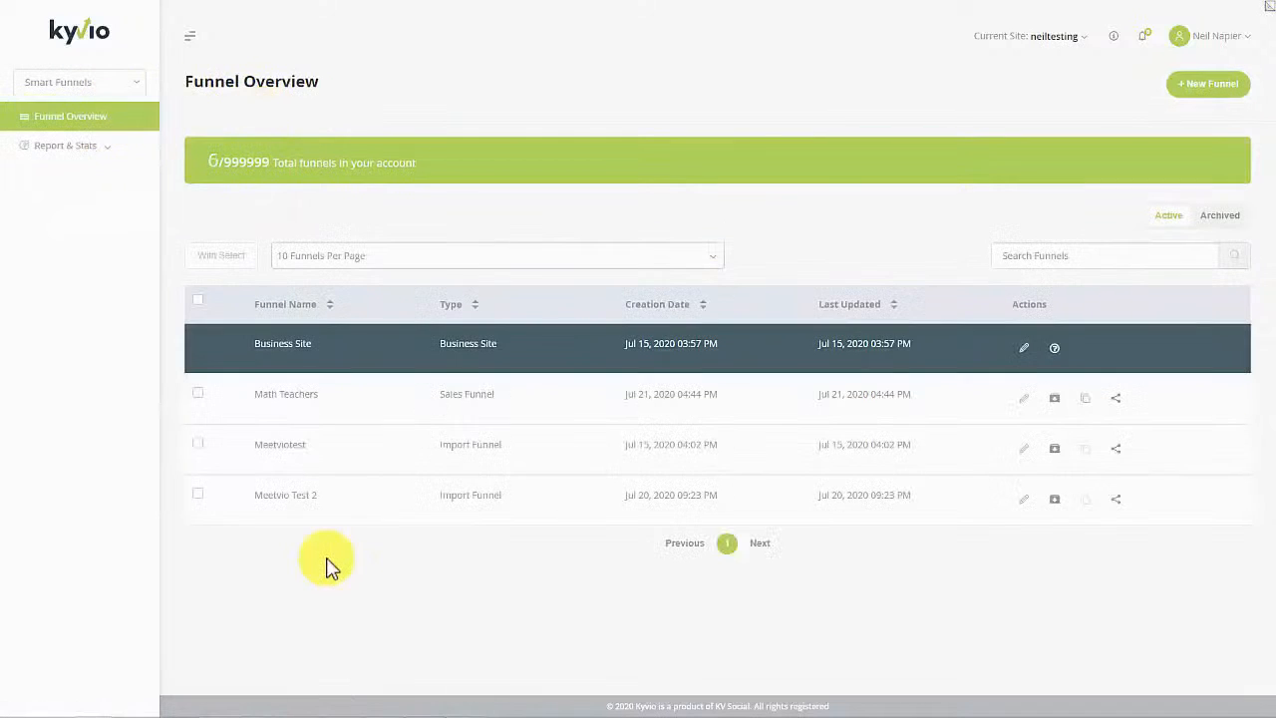
{"action": "left_click", "coordinate": [1192, 85]}
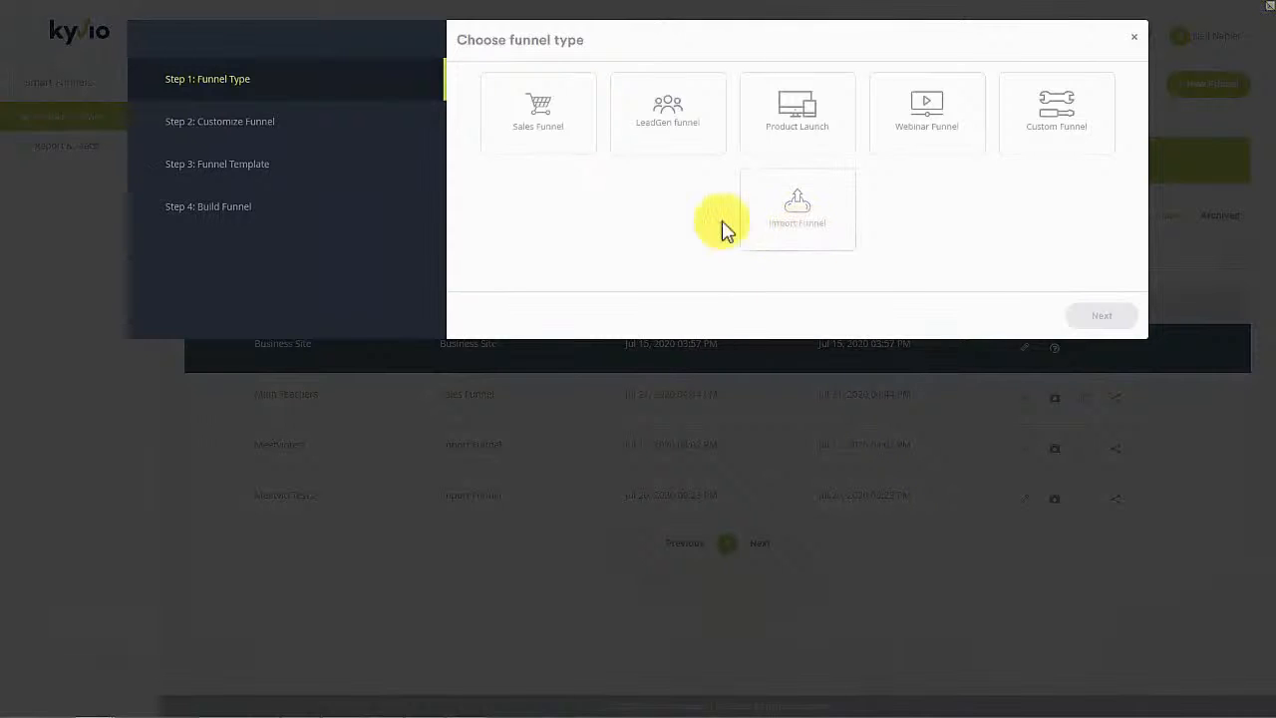
{"action": "left_click", "coordinate": [782, 229]}
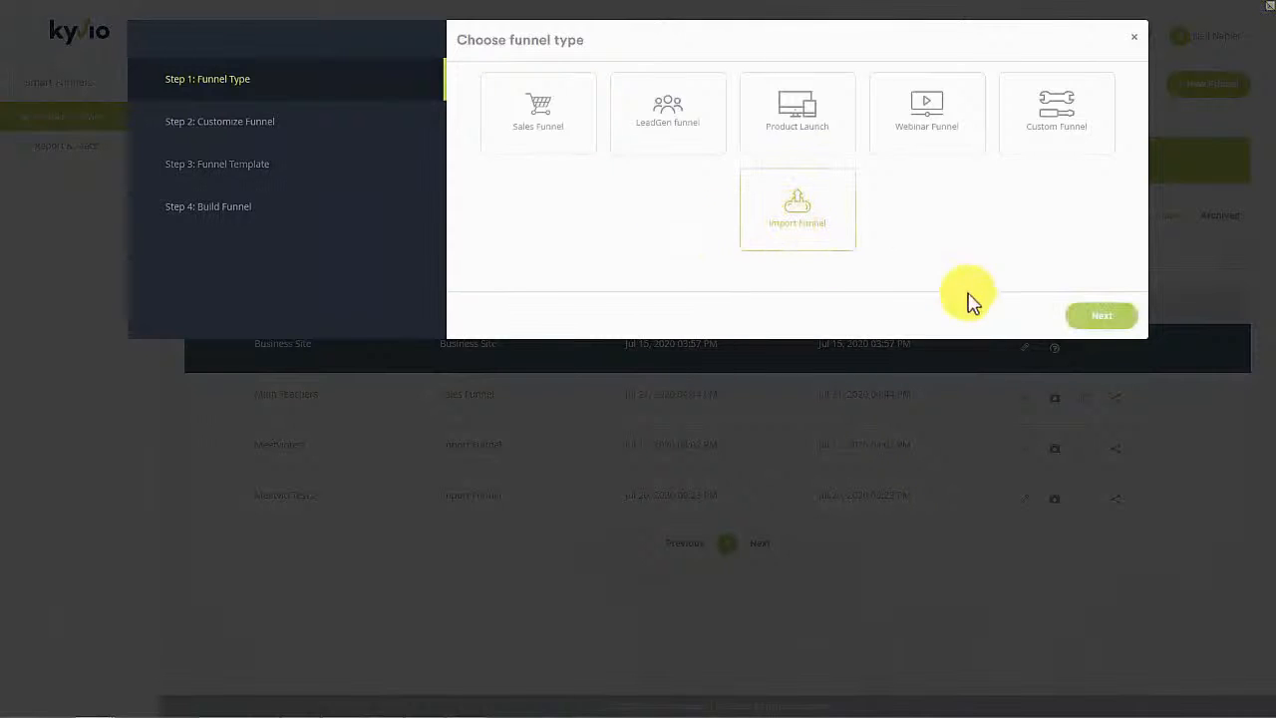
{"action": "left_click", "coordinate": [1093, 317]}
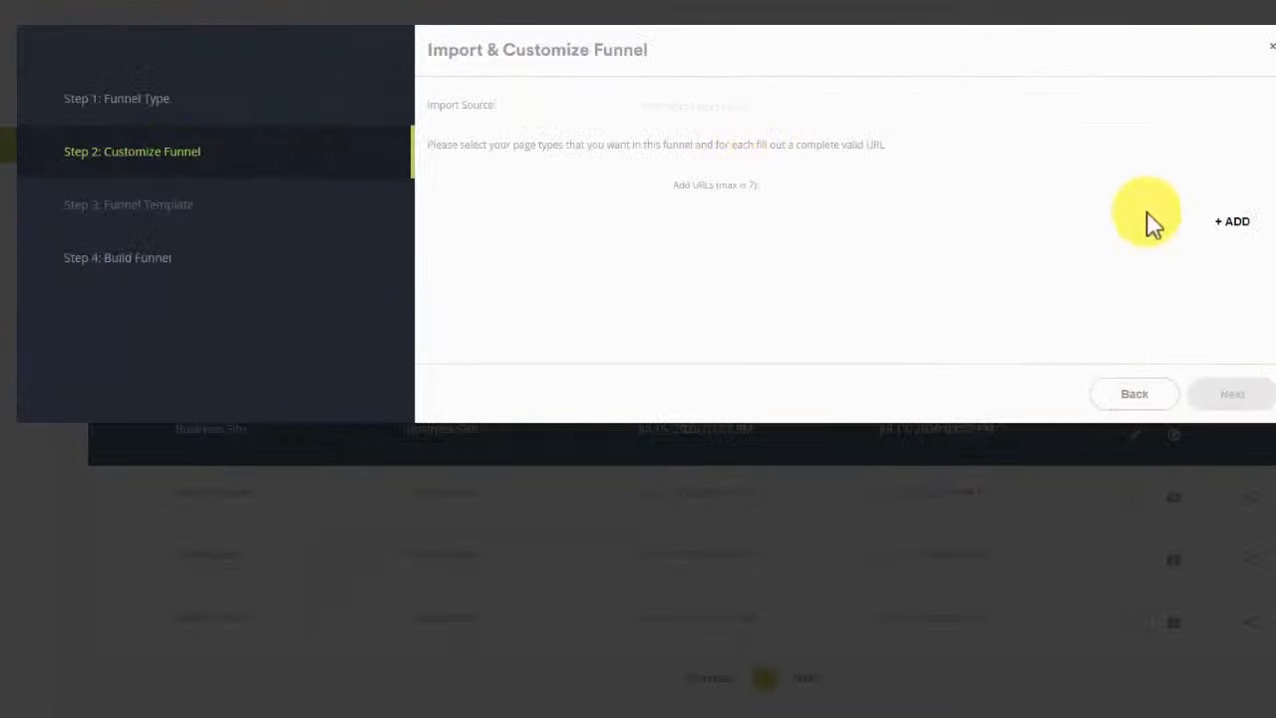
Step: Add two import pages, with makemycomeback.com/comeback as Page 1 marked Presell Page
{"action": "left_click", "coordinate": [1100, 179]}
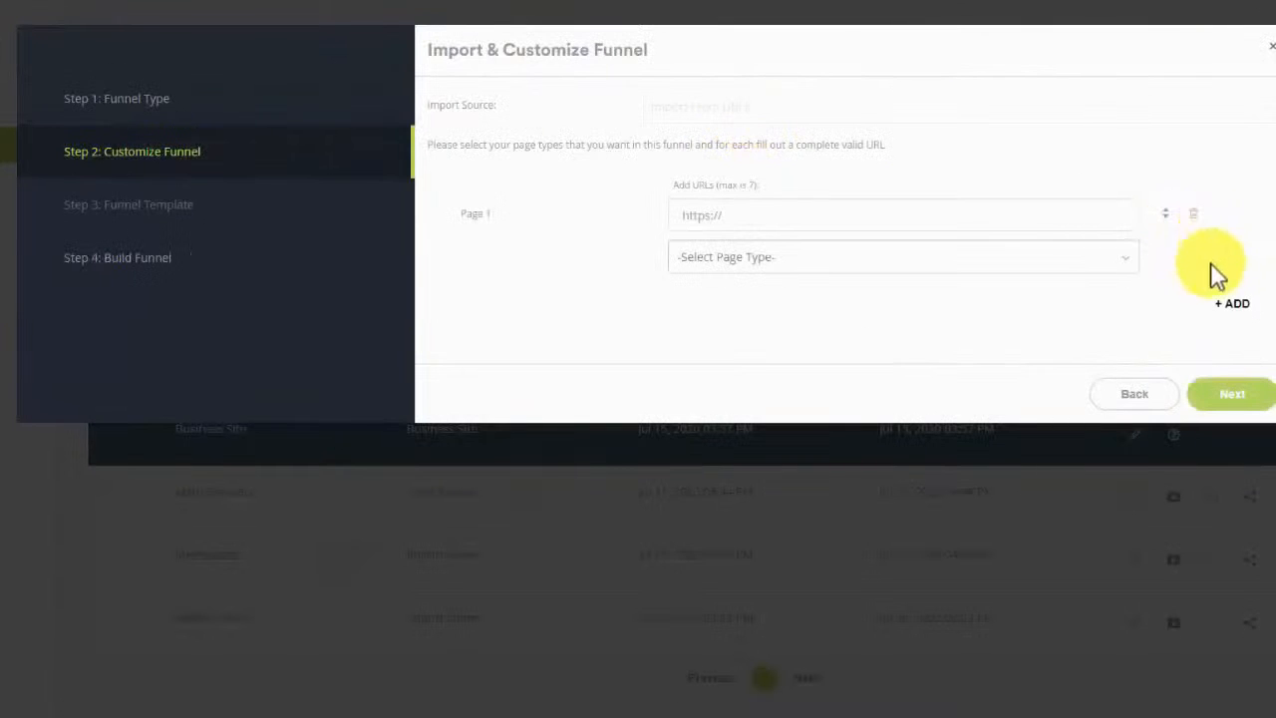
{"action": "left_click", "coordinate": [1231, 302]}
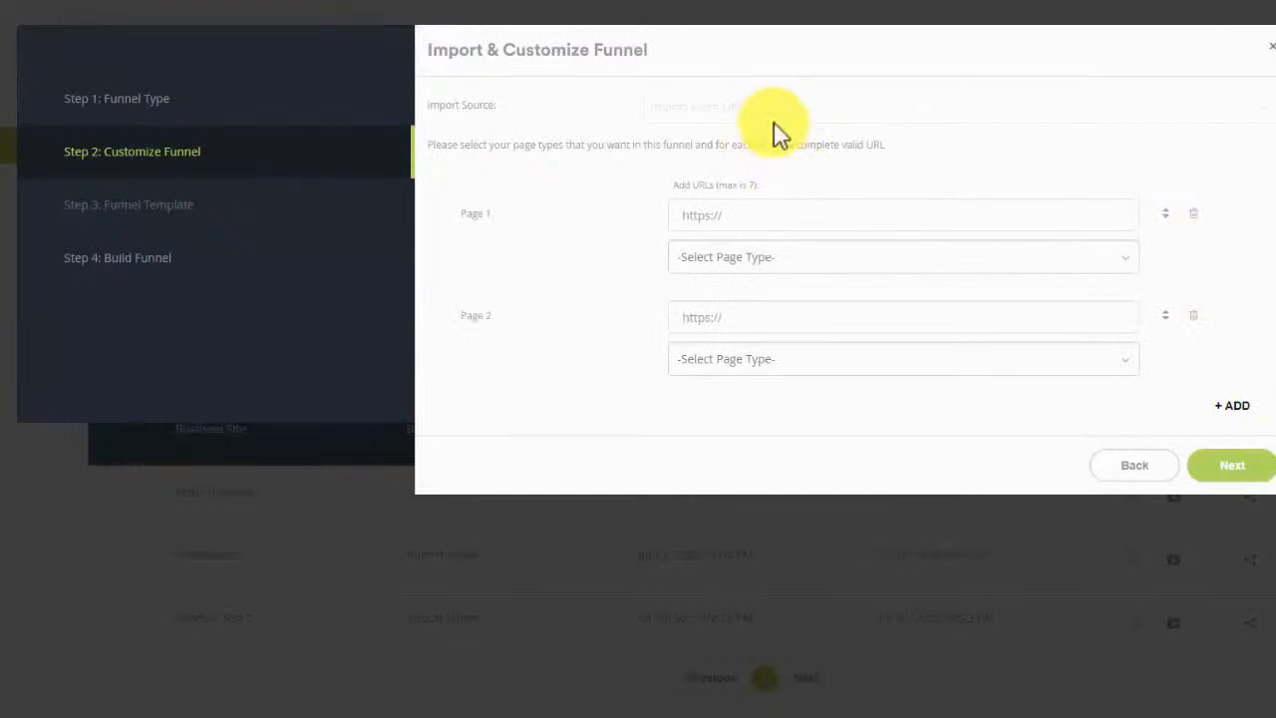
{"action": "left_click", "coordinate": [757, 213]}
{"action": "type", "text": "https://www.hitc.com/en-gb/2020/06/24/tony-robbins-comeback-challenge/"}
{"action": "key", "text": "ctrl+a"}
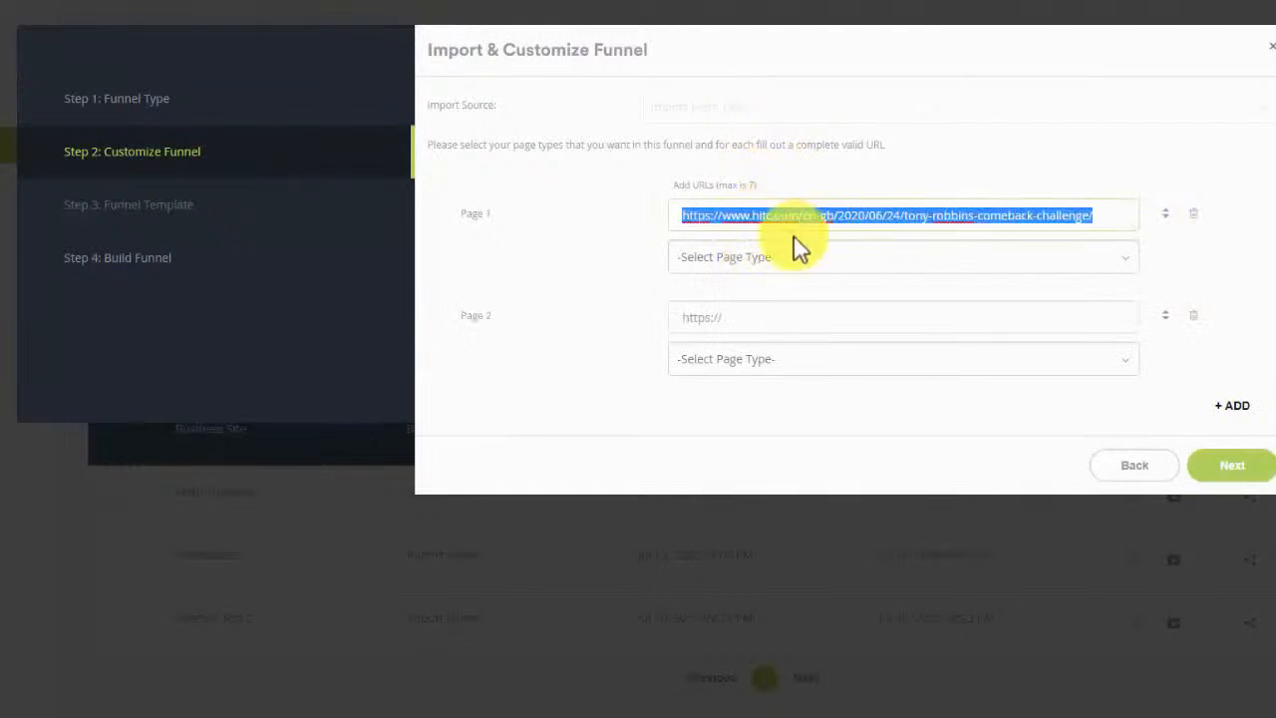
{"action": "key", "text": "BackSpace"}
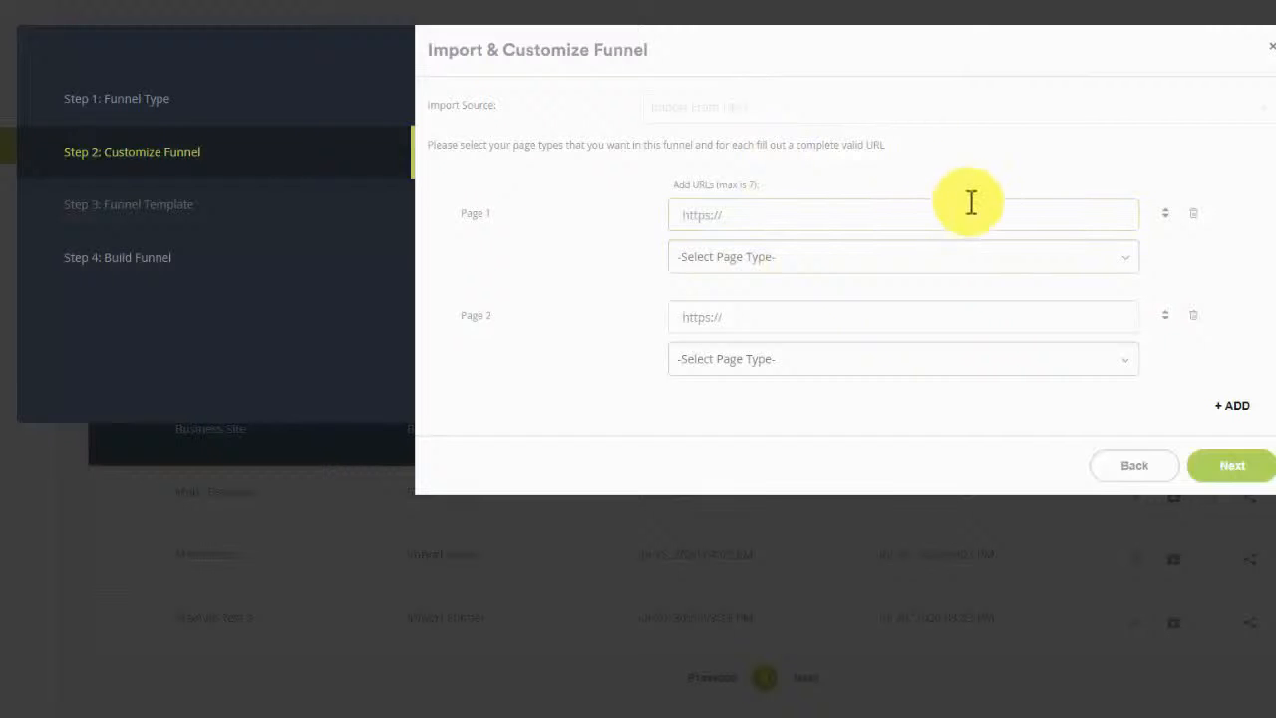
{"action": "type", "text": "https://makemycomeback.com/comeback"}
{"action": "left_click", "coordinate": [801, 259]}
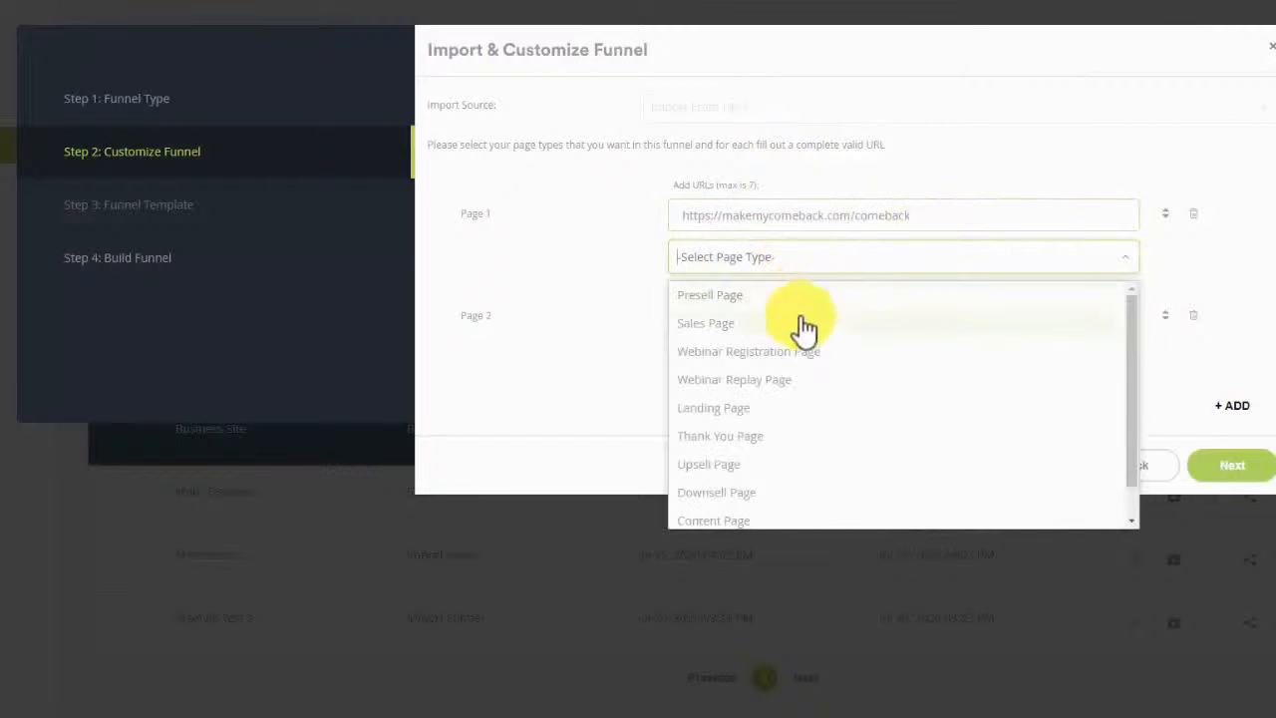
{"action": "left_click", "coordinate": [797, 296]}
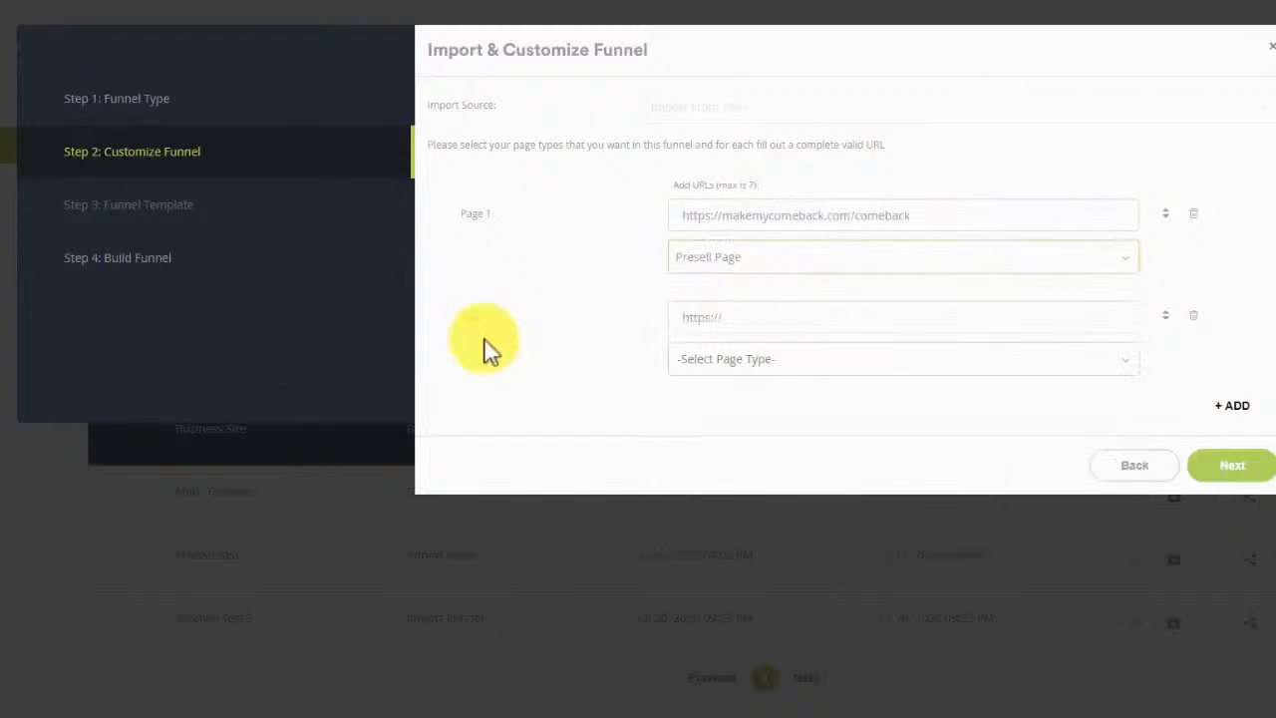
Step: Set Page 2 to the welcome-vip address as a Thank You Page
{"action": "left_click", "coordinate": [738, 318]}
{"action": "type", "text": "https://makemycomeback.com/welcome-vip"}
{"action": "left_click", "coordinate": [761, 362]}
{"action": "left_click", "coordinate": [761, 362]}
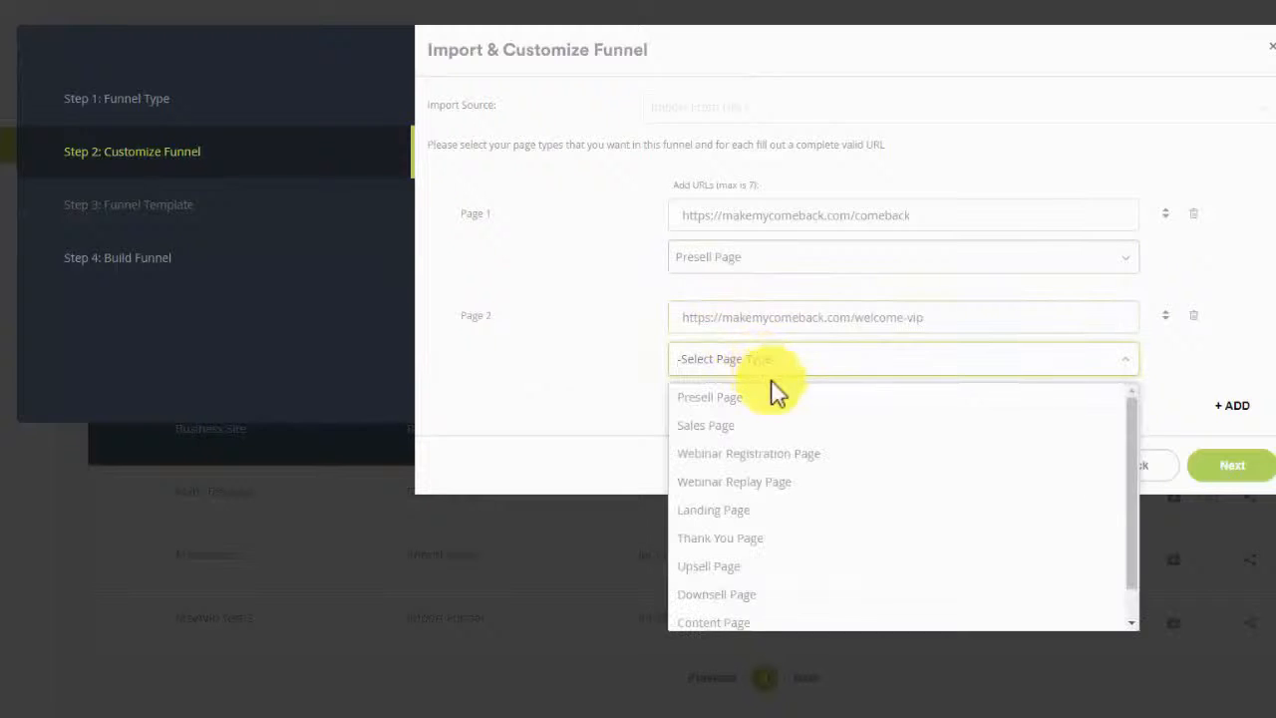
{"action": "left_click", "coordinate": [785, 539]}
Step: Name the funnel 'Tony Robbins Comeback Funnel', giving slug tony-robbins-comeback-funnel
{"action": "left_click", "coordinate": [1216, 476]}
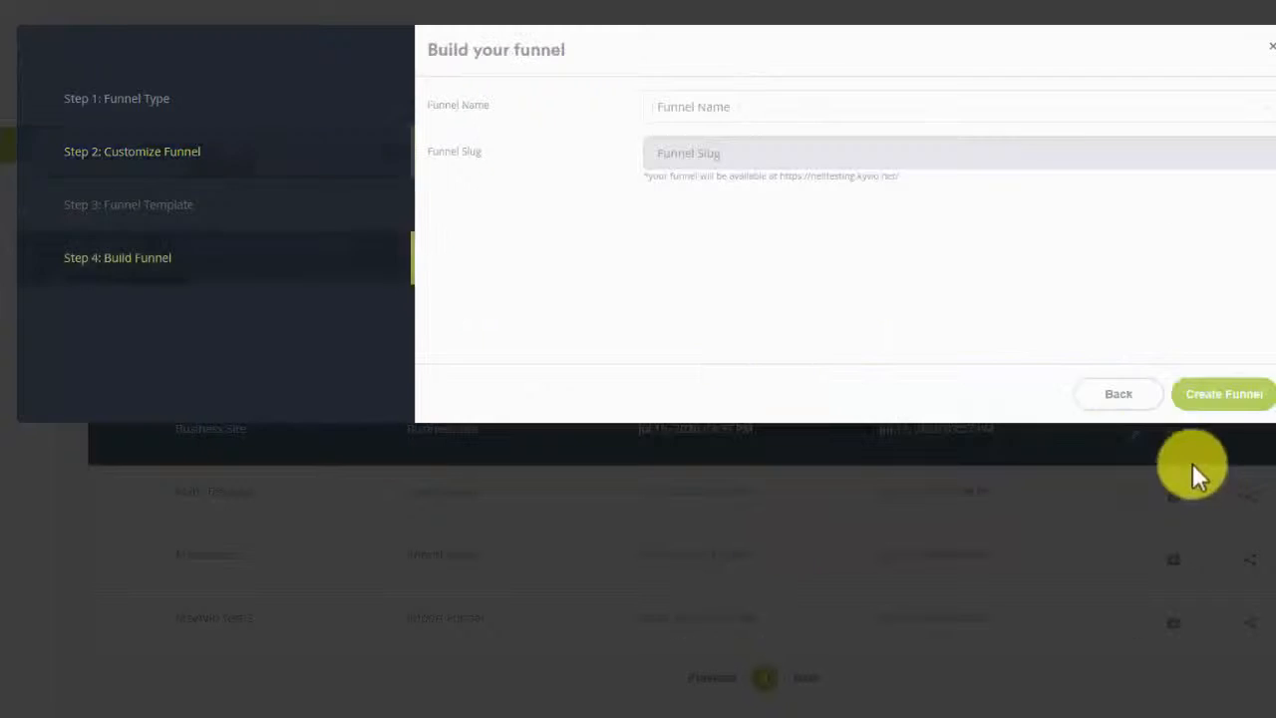
{"action": "left_click", "coordinate": [685, 117]}
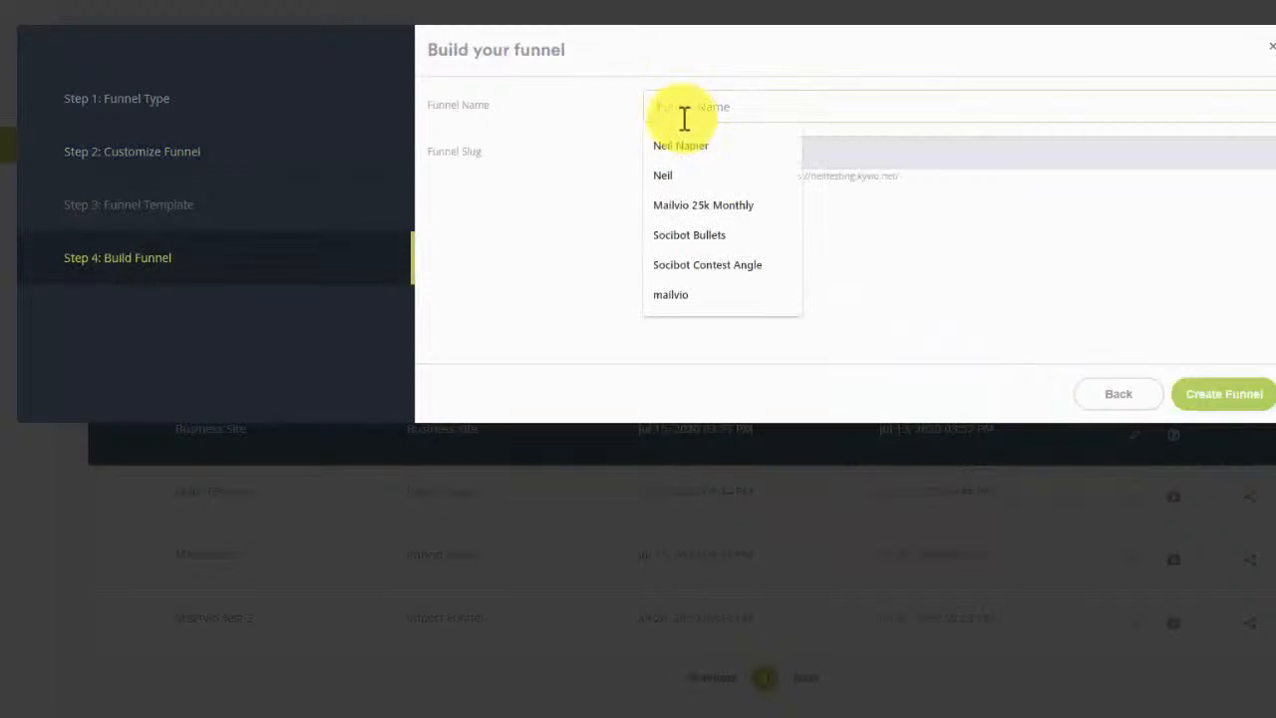
{"action": "type", "text": "tony"}
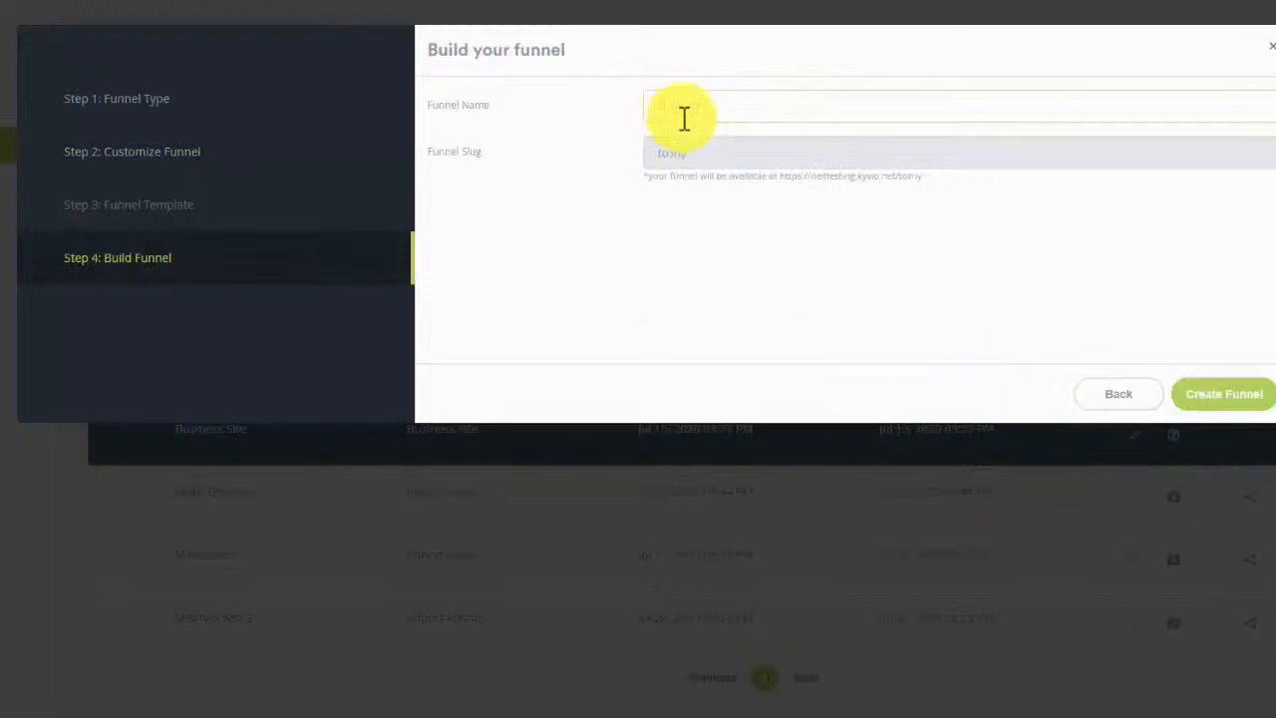
{"action": "type", "text": "robbins"}
{"action": "key", "text": "BackSpace"}
{"action": "key", "text": "BackSpace"}
{"action": "key", "text": "BackSpace"}
{"action": "key", "text": "BackSpace"}
{"action": "key", "text": "BackSpace"}
{"action": "key", "text": "BackSpace"}
{"action": "key", "text": "BackSpace"}
{"action": "key", "text": "BackSpace"}
{"action": "type", "text": "Robbins Comeback Funnel"}
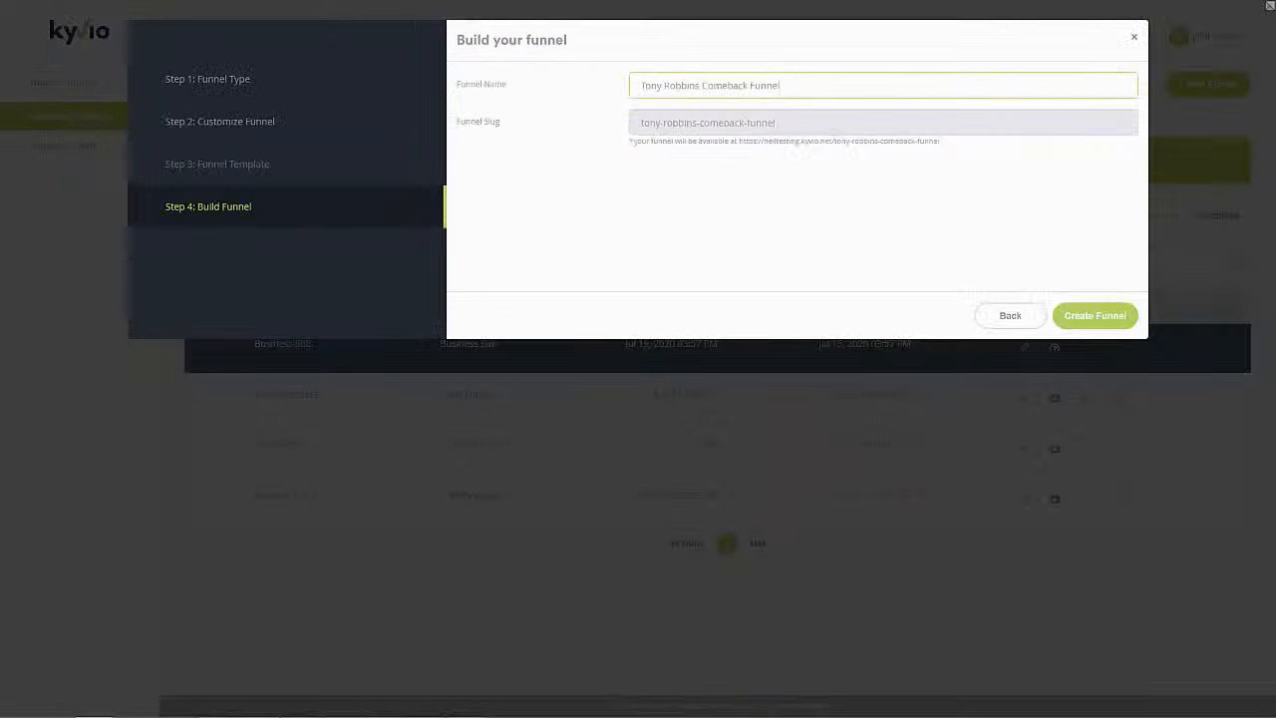
{"action": "left_click_drag", "start_coordinate": [89, 30], "coordinate": [543, 33]}
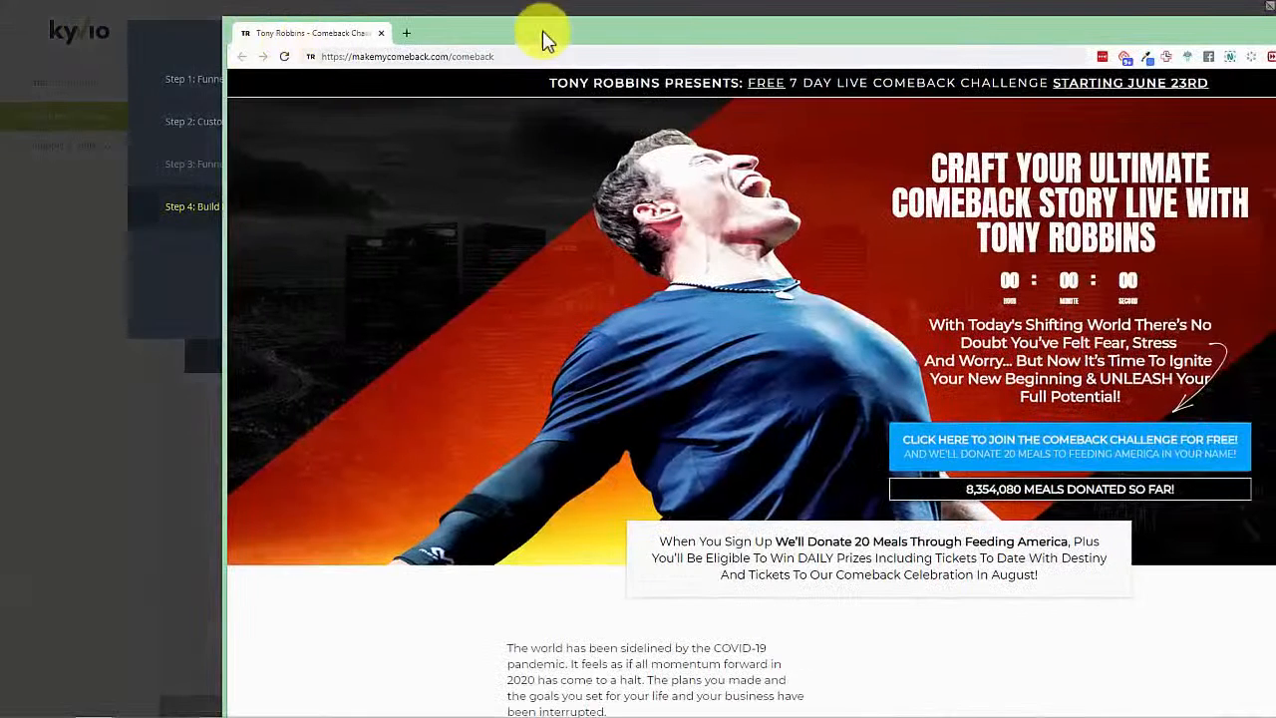
Step: Maximize and scroll the original Comeback Challenge page for comparison, then move it aside
{"action": "double_click", "coordinate": [543, 38]}
{"action": "scroll", "coordinate": [608, 270], "scroll_direction": "down", "scroll_amount": 10}
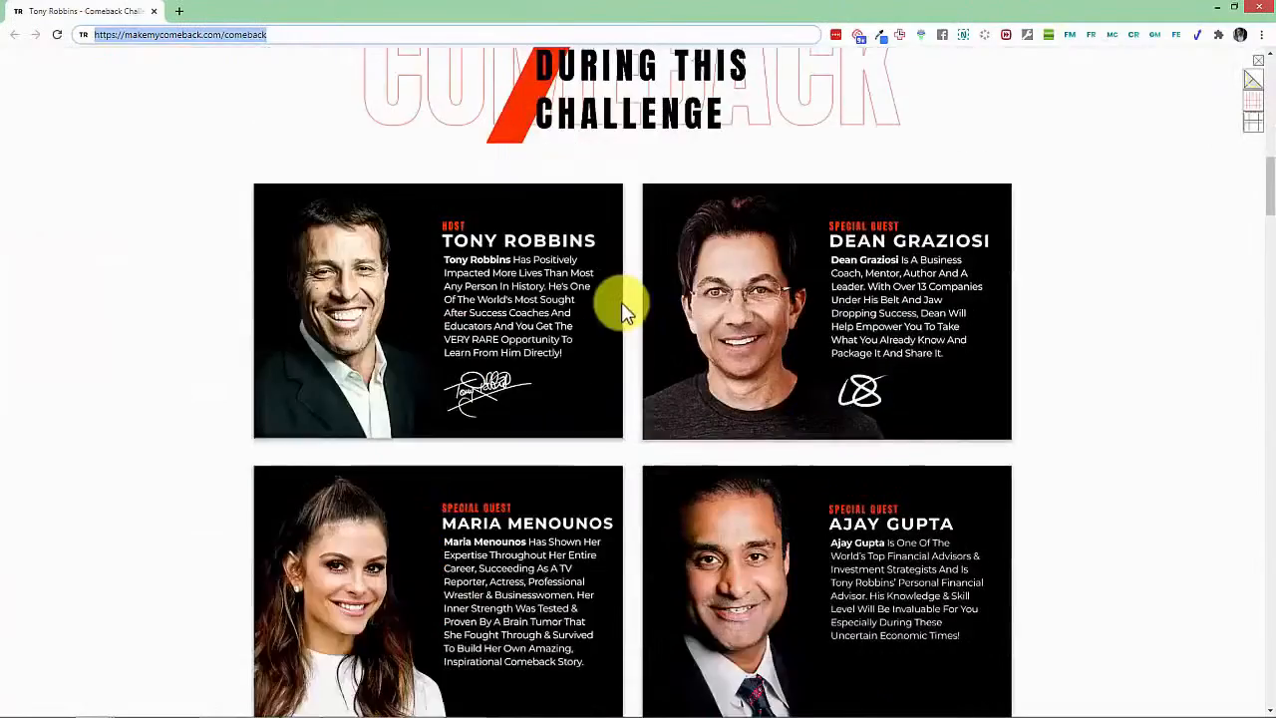
{"action": "scroll", "coordinate": [609, 317], "scroll_direction": "down", "scroll_amount": 3}
{"action": "scroll", "coordinate": [584, 342], "scroll_direction": "up", "scroll_amount": 15}
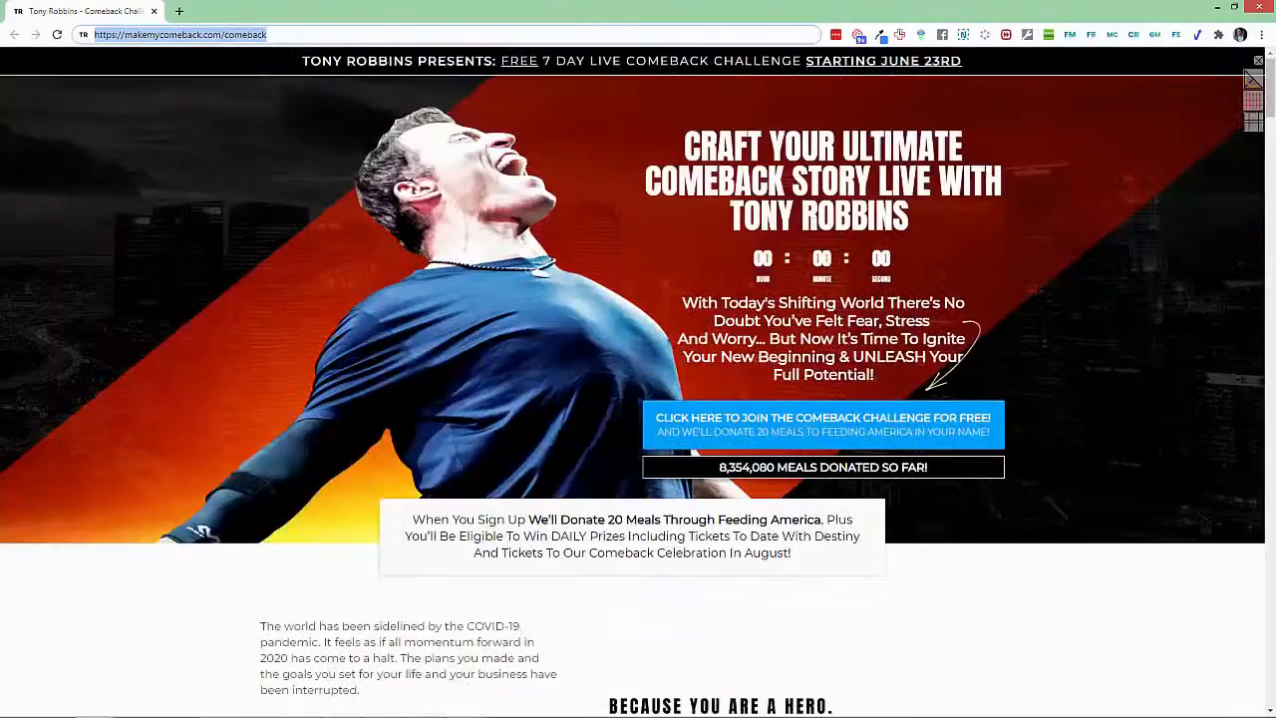
{"action": "left_click_drag", "start_coordinate": [512, 28], "coordinate": [297, 28]}
{"action": "scroll", "coordinate": [490, 314], "scroll_direction": "down", "scroll_amount": 15}
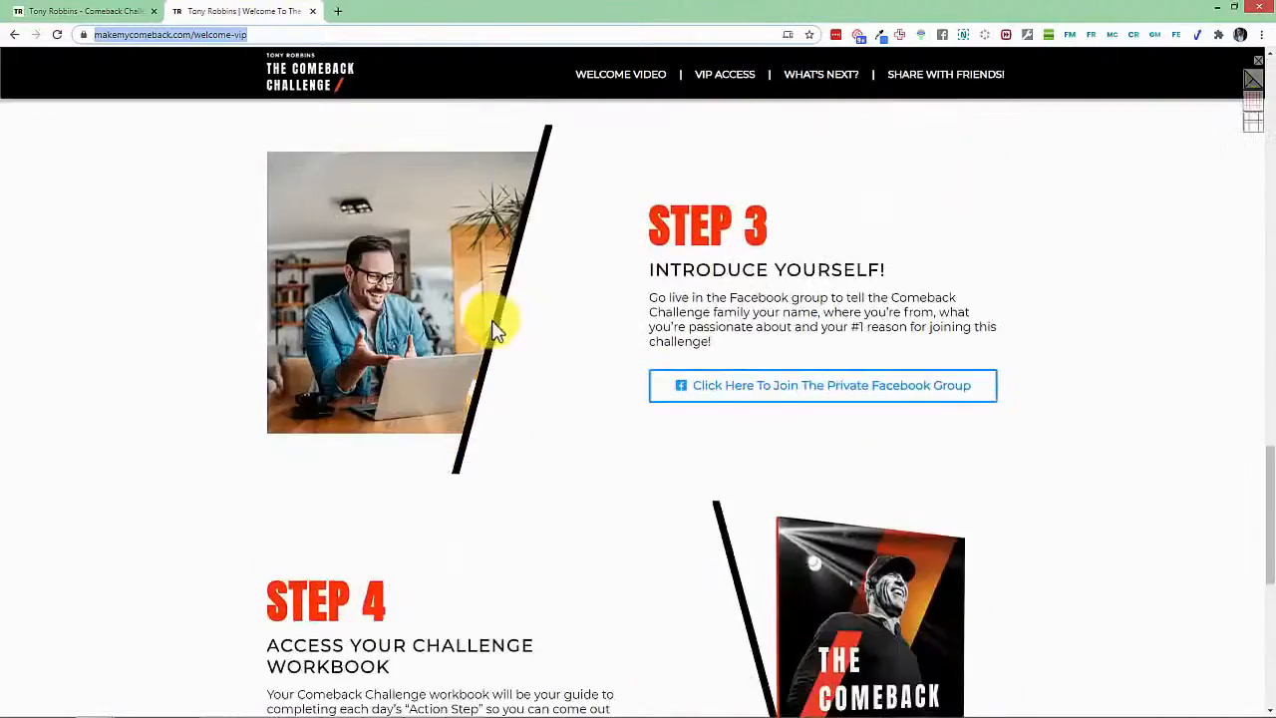
{"action": "scroll", "coordinate": [489, 321], "scroll_direction": "down", "scroll_amount": 5}
{"action": "scroll", "coordinate": [487, 320], "scroll_direction": "up", "scroll_amount": 20}
{"action": "left_click_drag", "start_coordinate": [479, 14], "coordinate": [0, 90]}
{"action": "left_click_drag", "start_coordinate": [855, 214], "coordinate": [860, 215]}
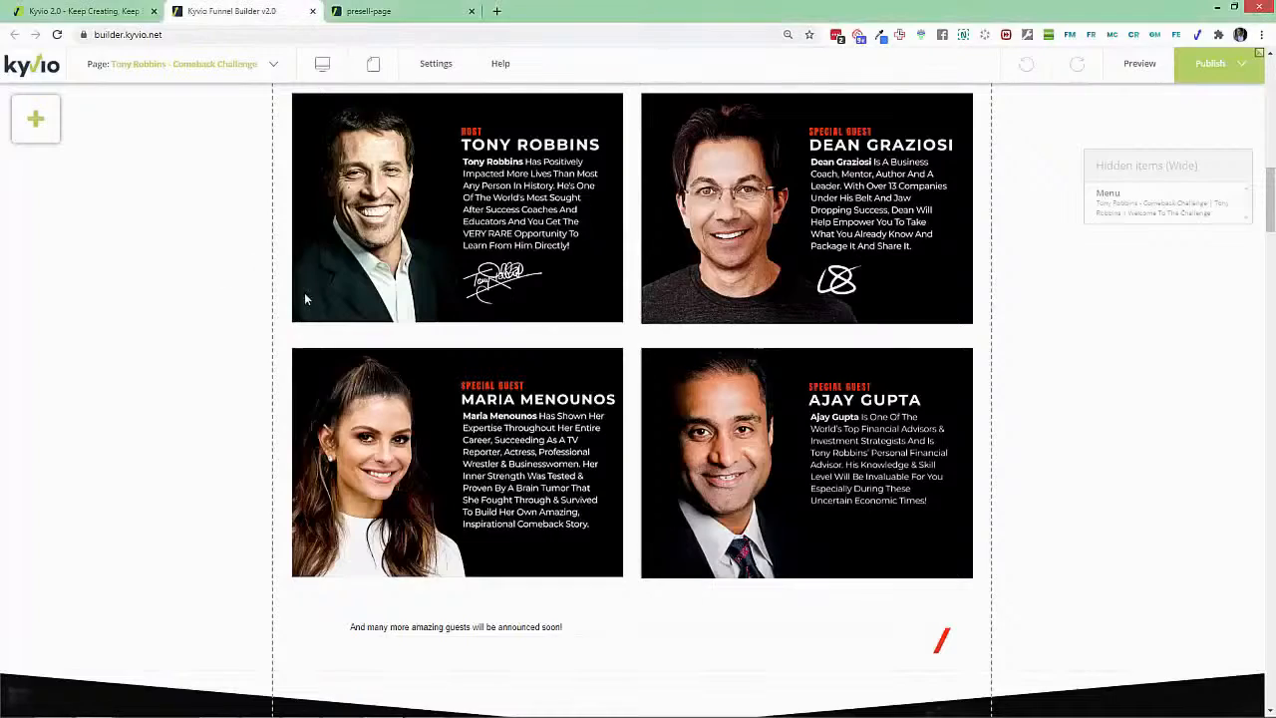
Step: Set the top hero section's Background Colour to black in its Properties and apply
{"action": "scroll", "coordinate": [305, 293], "scroll_direction": "down", "scroll_amount": 10}
{"action": "scroll", "coordinate": [439, 342], "scroll_direction": "down", "scroll_amount": 15}
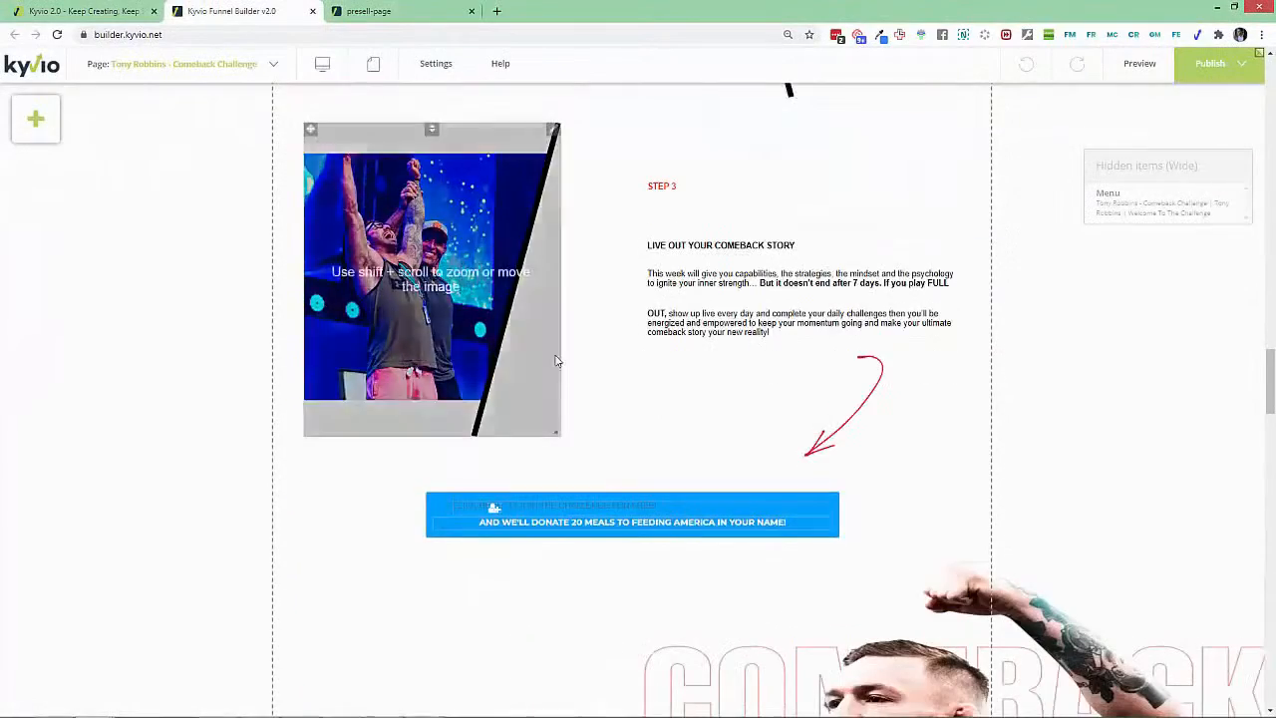
{"action": "scroll", "coordinate": [630, 357], "scroll_direction": "down", "scroll_amount": 8}
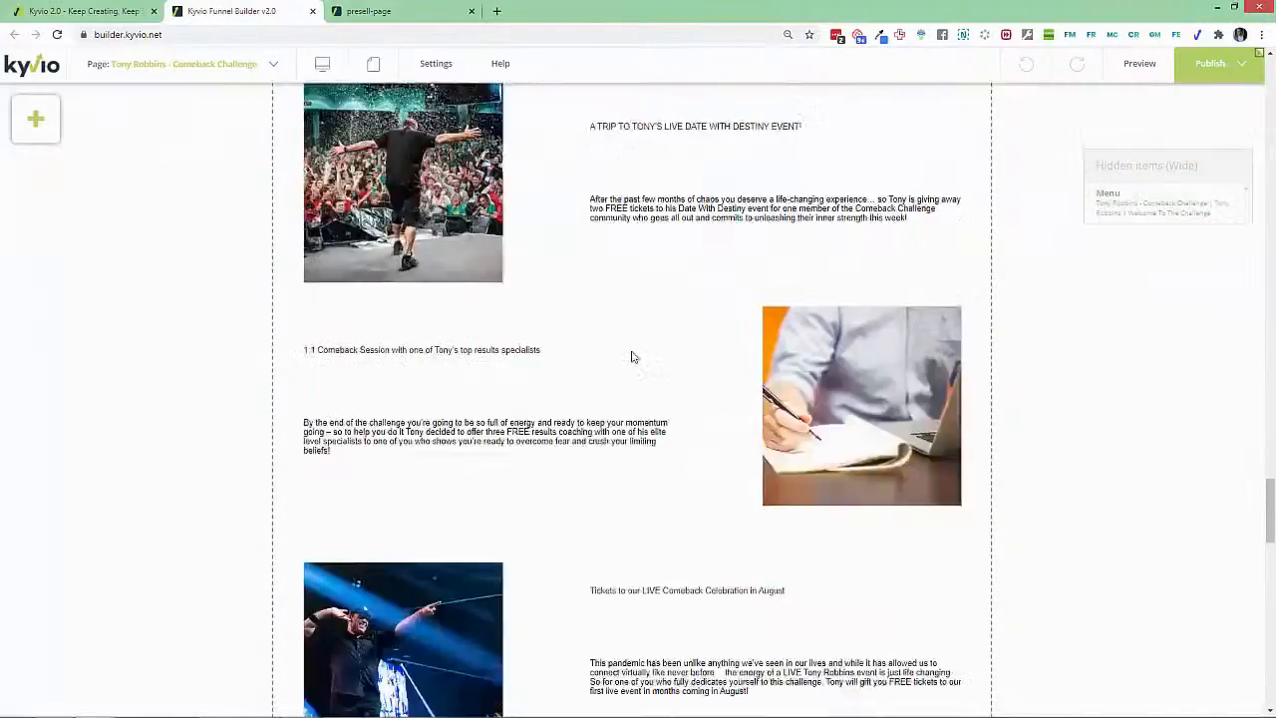
{"action": "scroll", "coordinate": [630, 357], "scroll_direction": "up", "scroll_amount": 15}
{"action": "scroll", "coordinate": [630, 357], "scroll_direction": "up", "scroll_amount": 20}
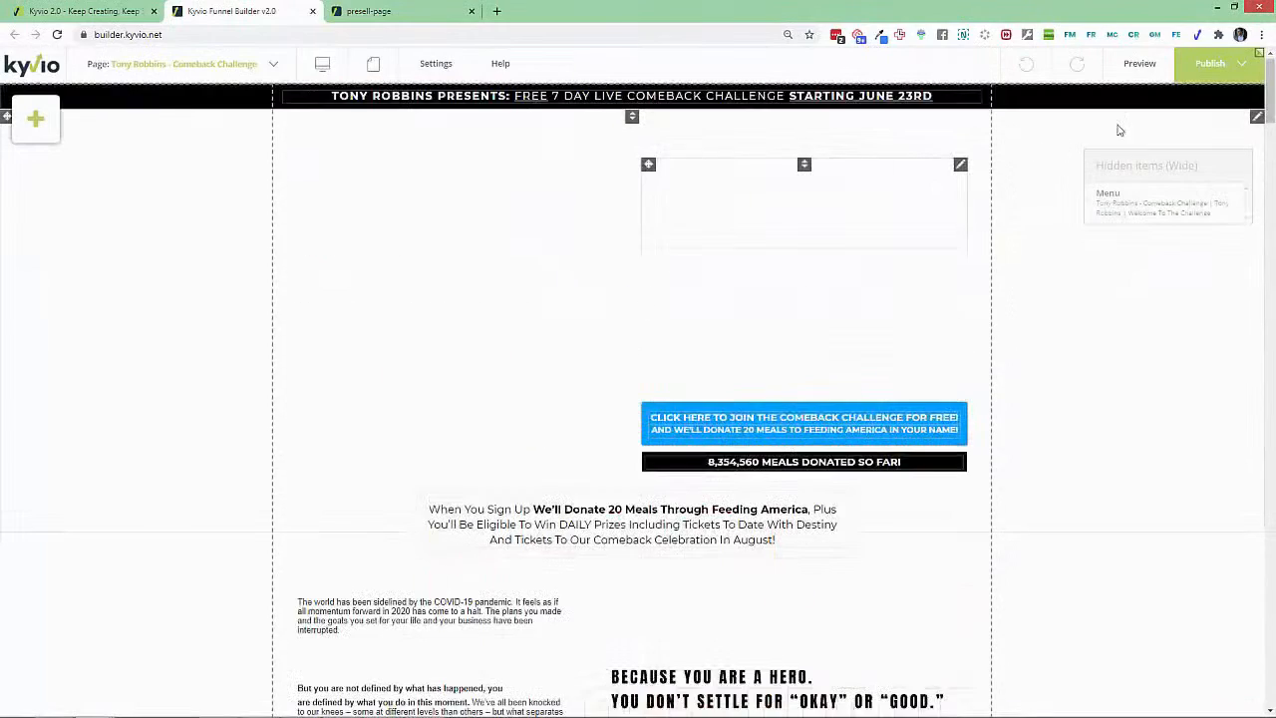
{"action": "left_click", "coordinate": [1255, 120]}
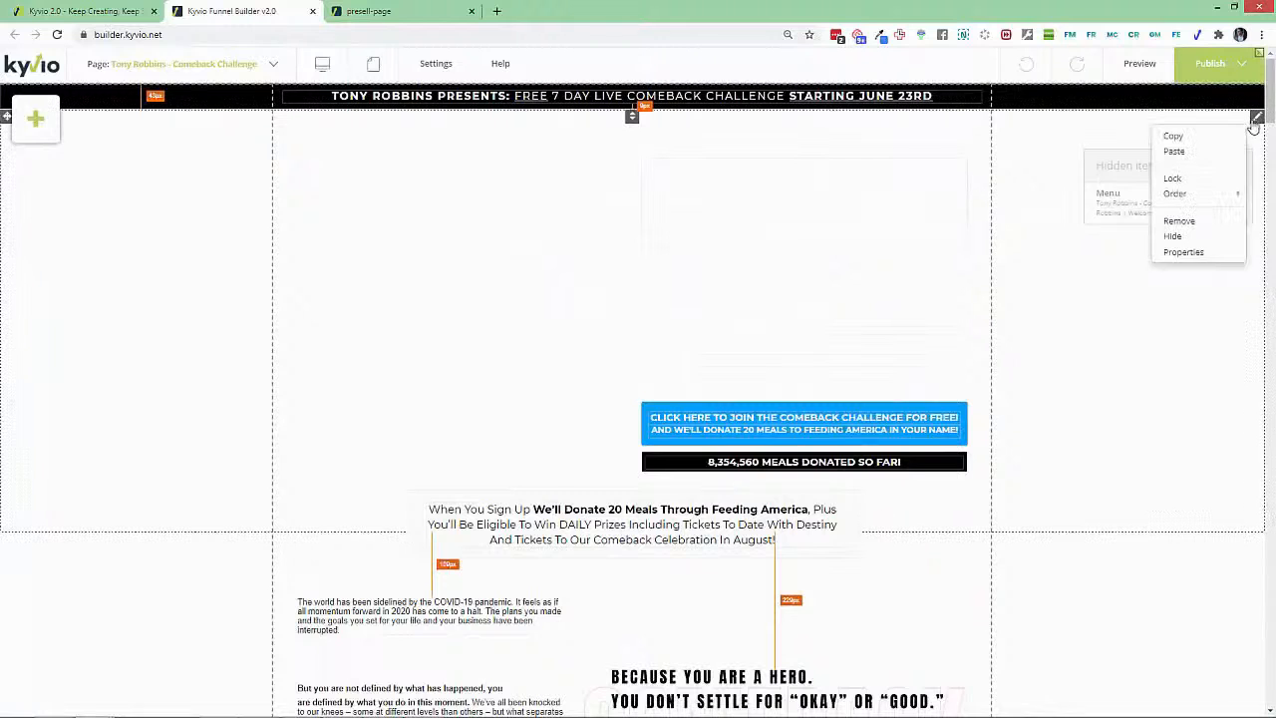
{"action": "left_click", "coordinate": [1184, 252]}
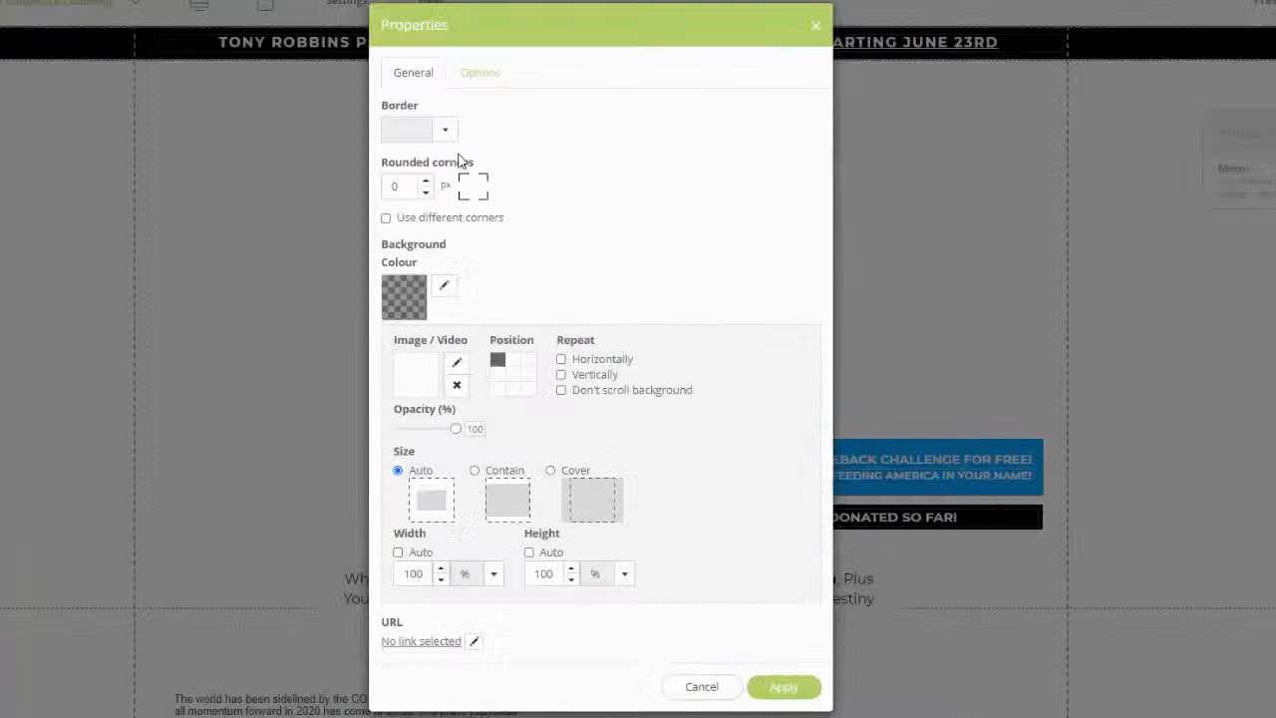
{"action": "left_click", "coordinate": [403, 299]}
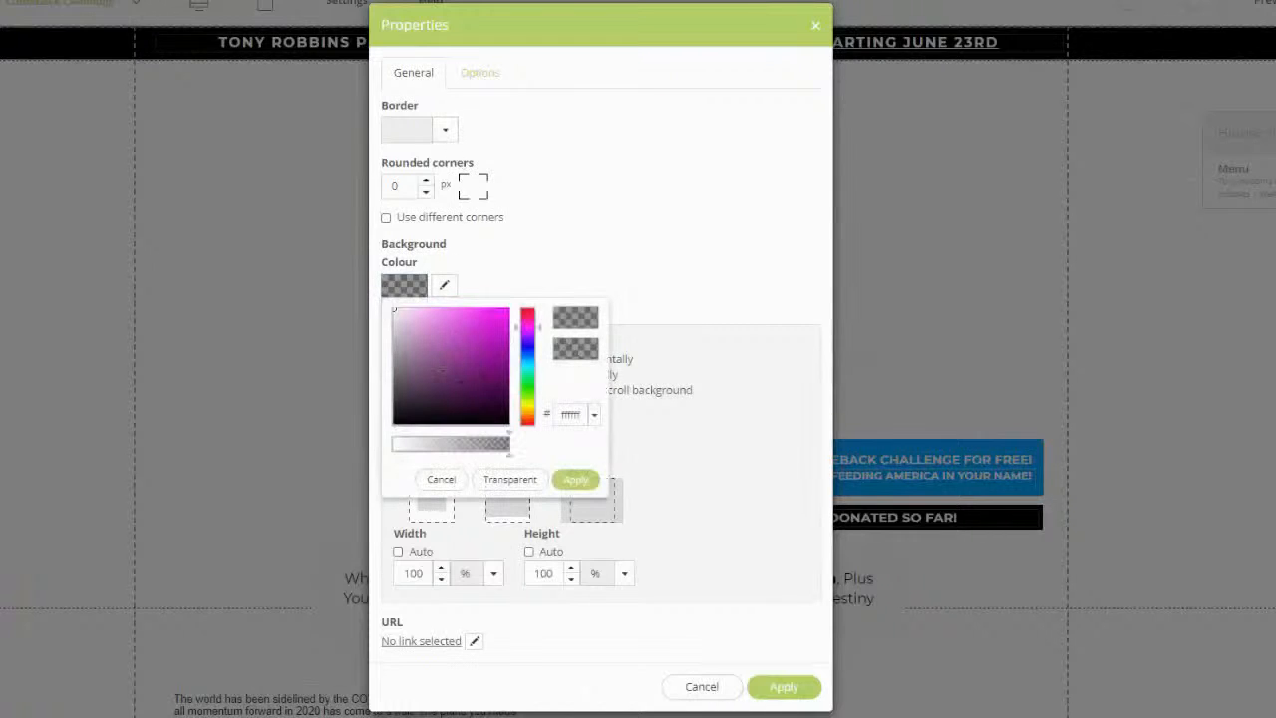
{"action": "left_click", "coordinate": [508, 422]}
{"action": "left_click", "coordinate": [576, 479]}
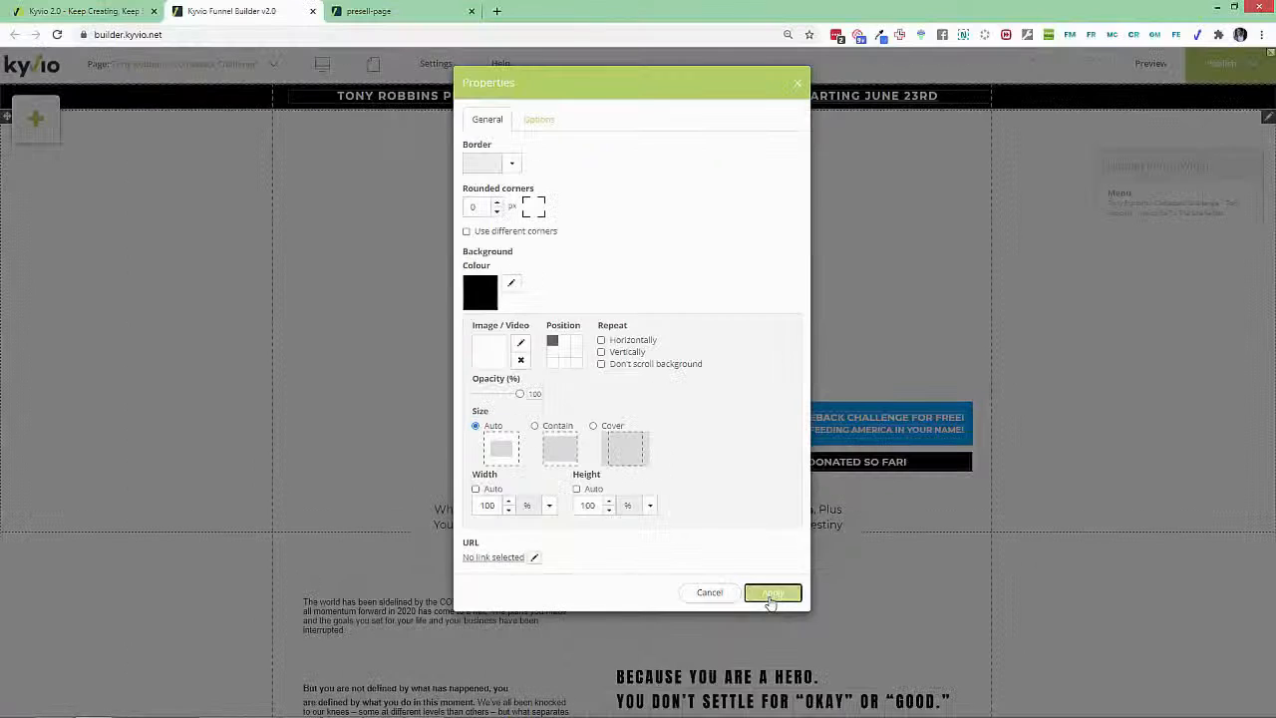
{"action": "left_click", "coordinate": [784, 686]}
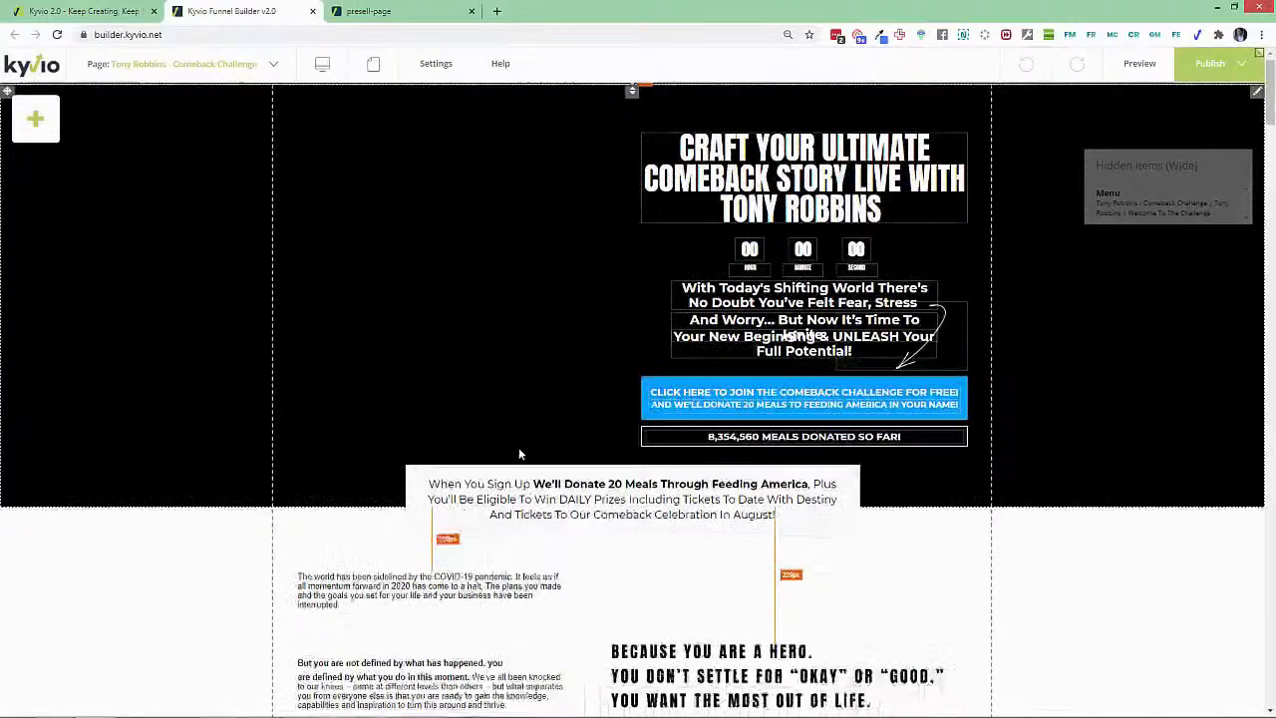
{"action": "scroll", "coordinate": [519, 448], "scroll_direction": "down", "scroll_amount": 4}
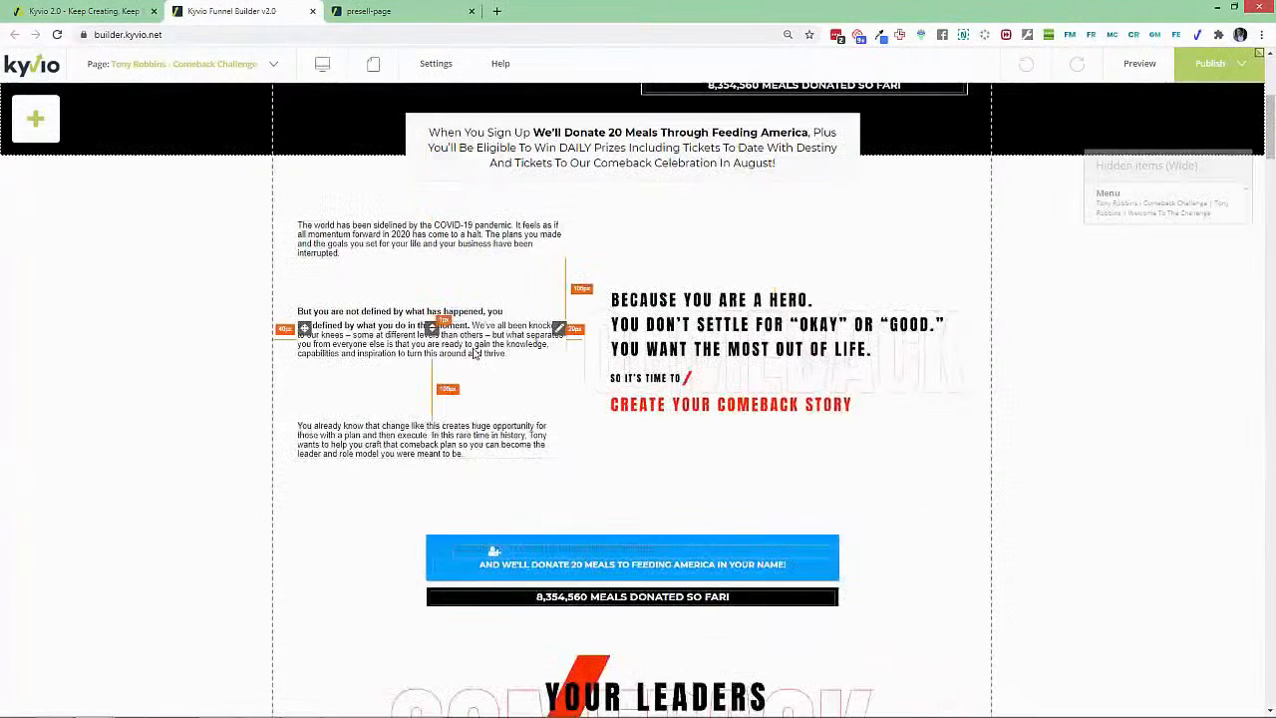
Step: Restyle the 'defined by this moment' paragraph as Normal, widen it, then return to the funnel pages
{"action": "left_click", "coordinate": [523, 337]}
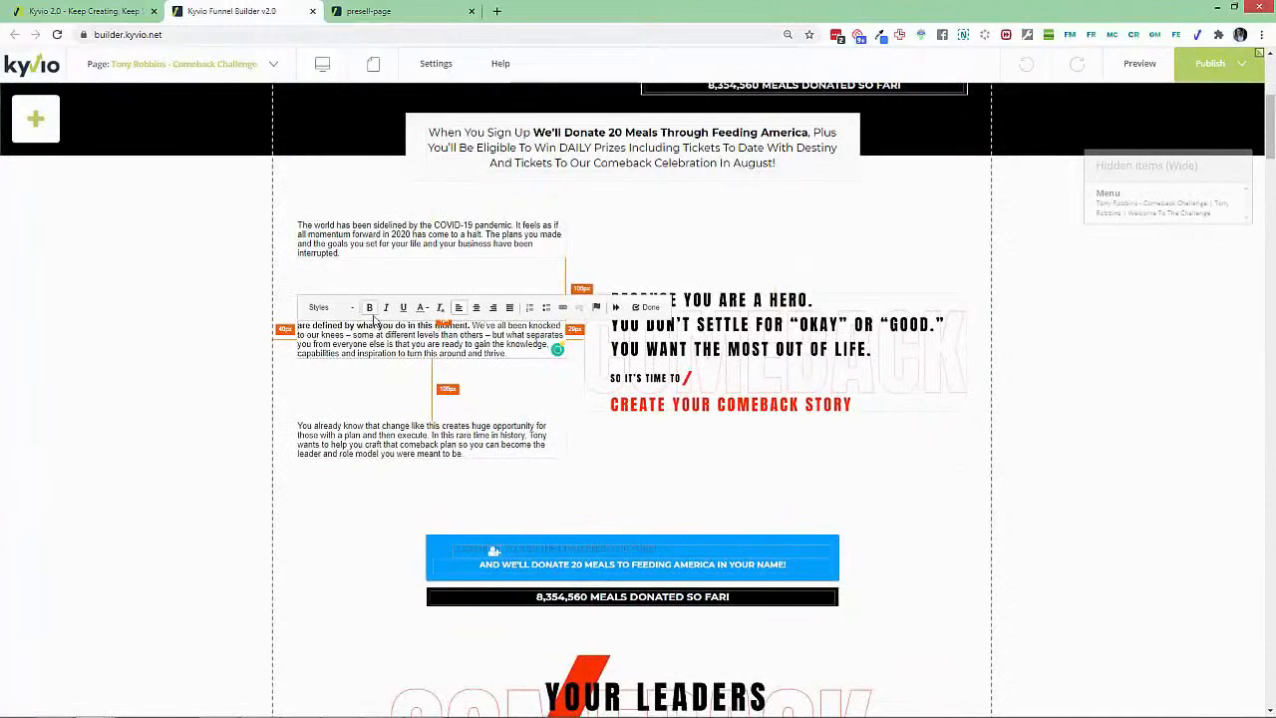
{"action": "key", "text": "ctrl+a"}
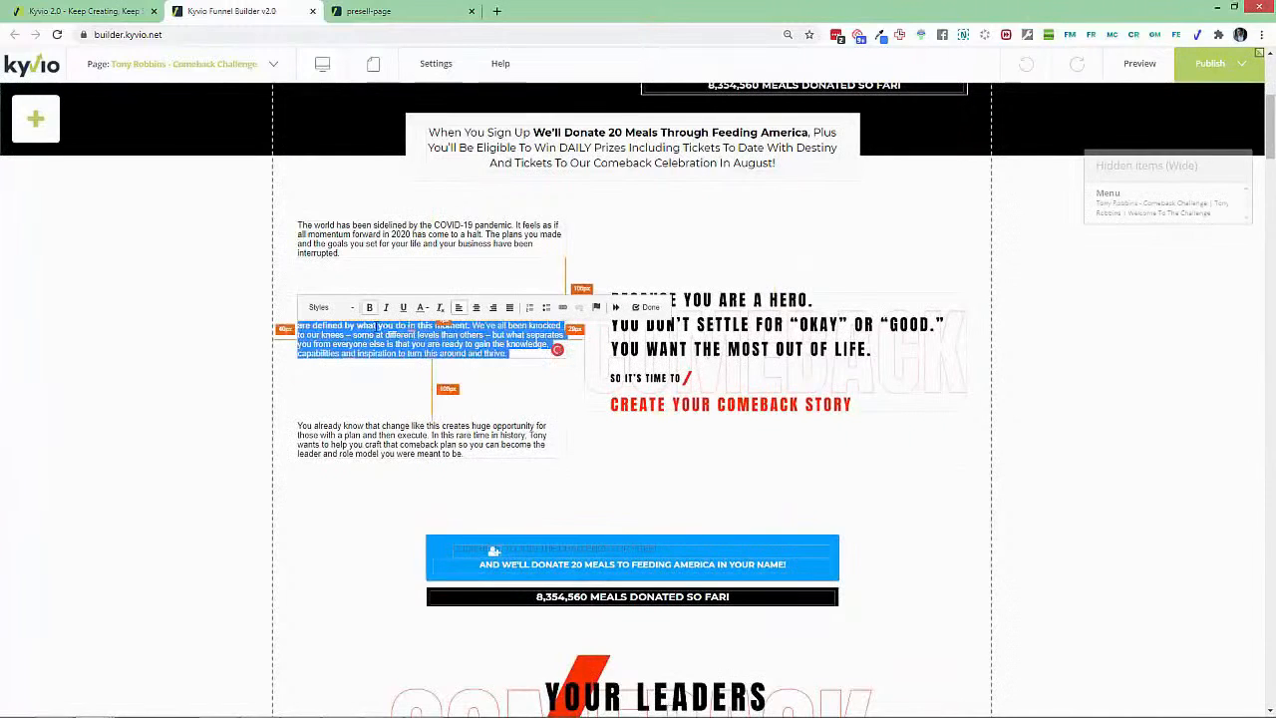
{"action": "left_click", "coordinate": [351, 308]}
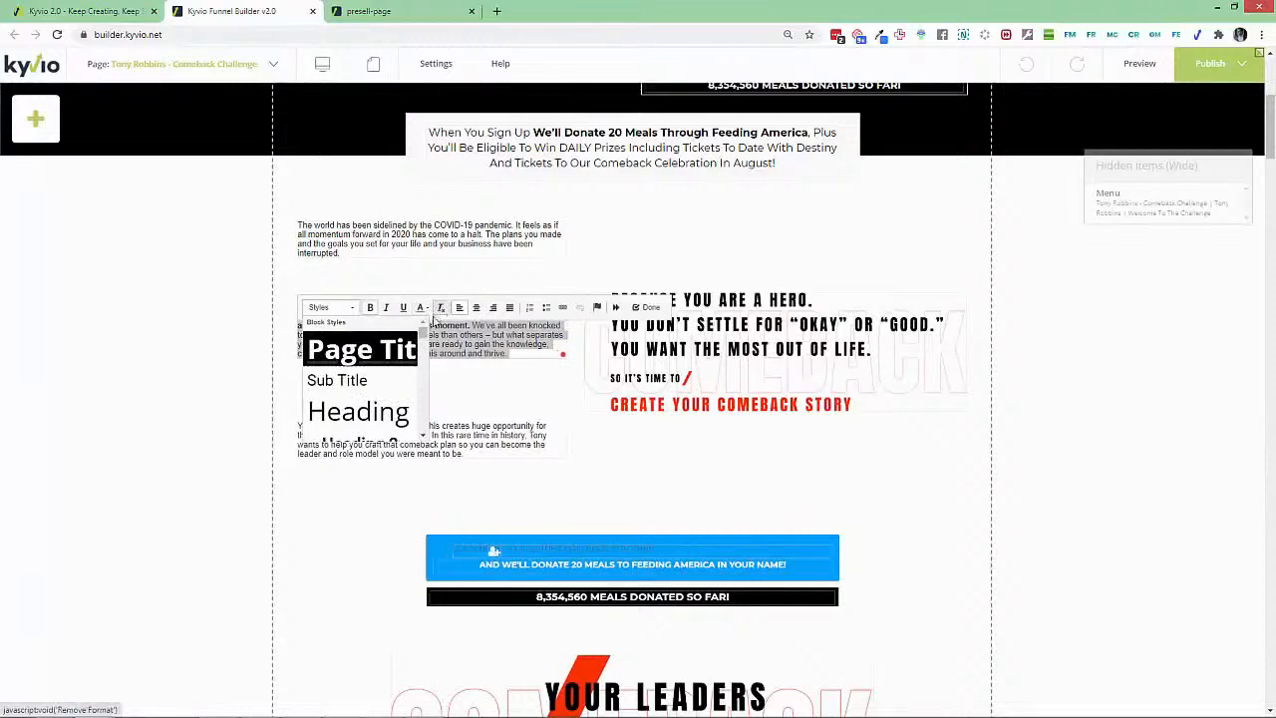
{"action": "scroll", "coordinate": [399, 379], "scroll_direction": "down", "scroll_amount": 3}
{"action": "left_click", "coordinate": [329, 385]}
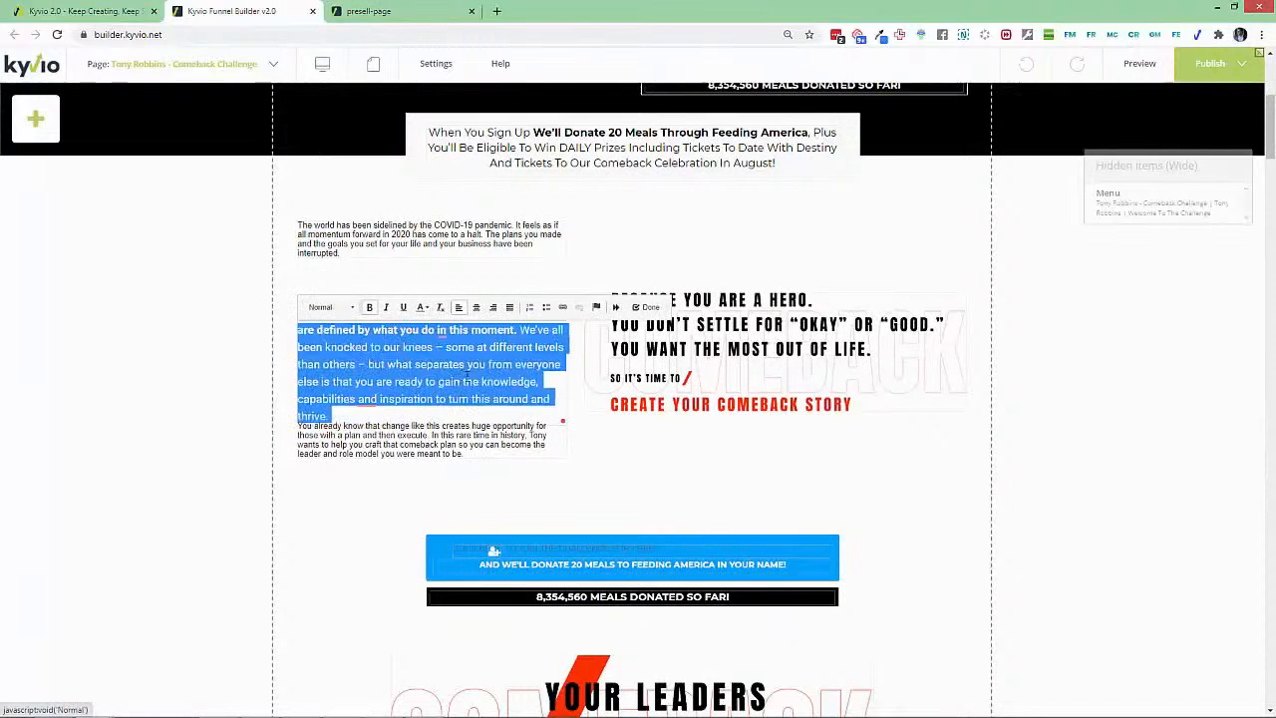
{"action": "left_click", "coordinate": [275, 385]}
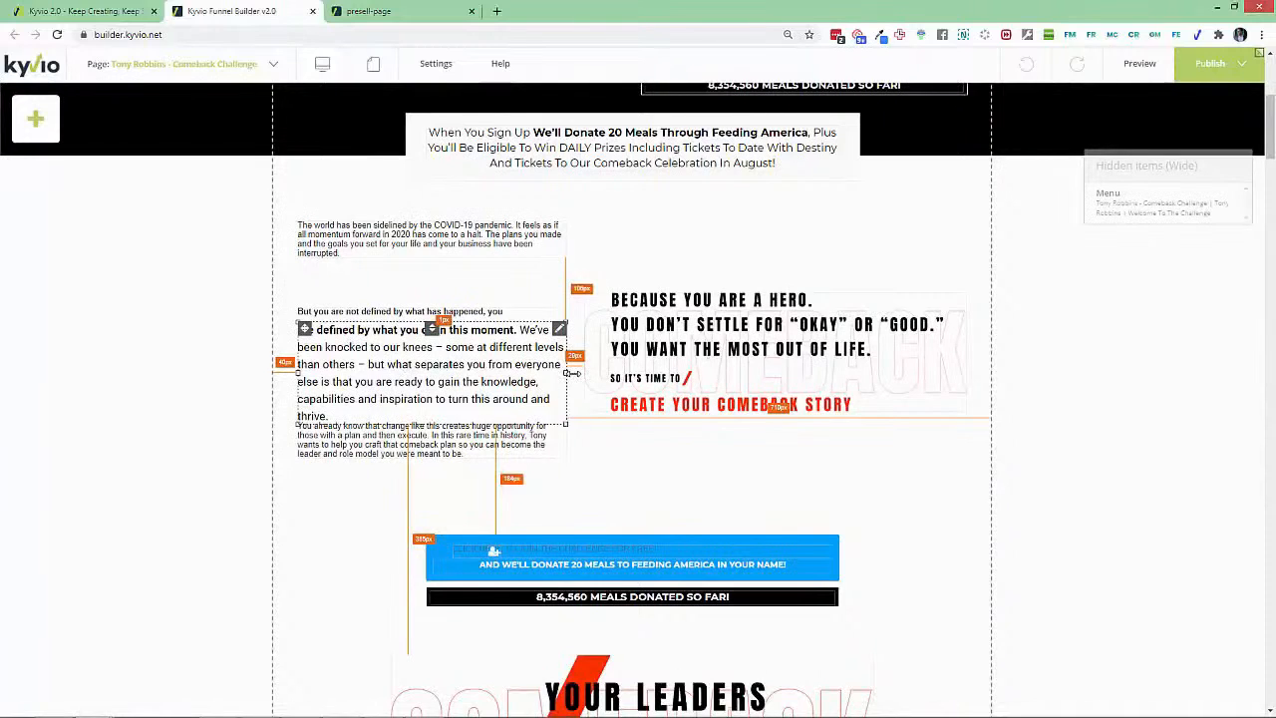
{"action": "left_click_drag", "start_coordinate": [566, 374], "coordinate": [579, 376]}
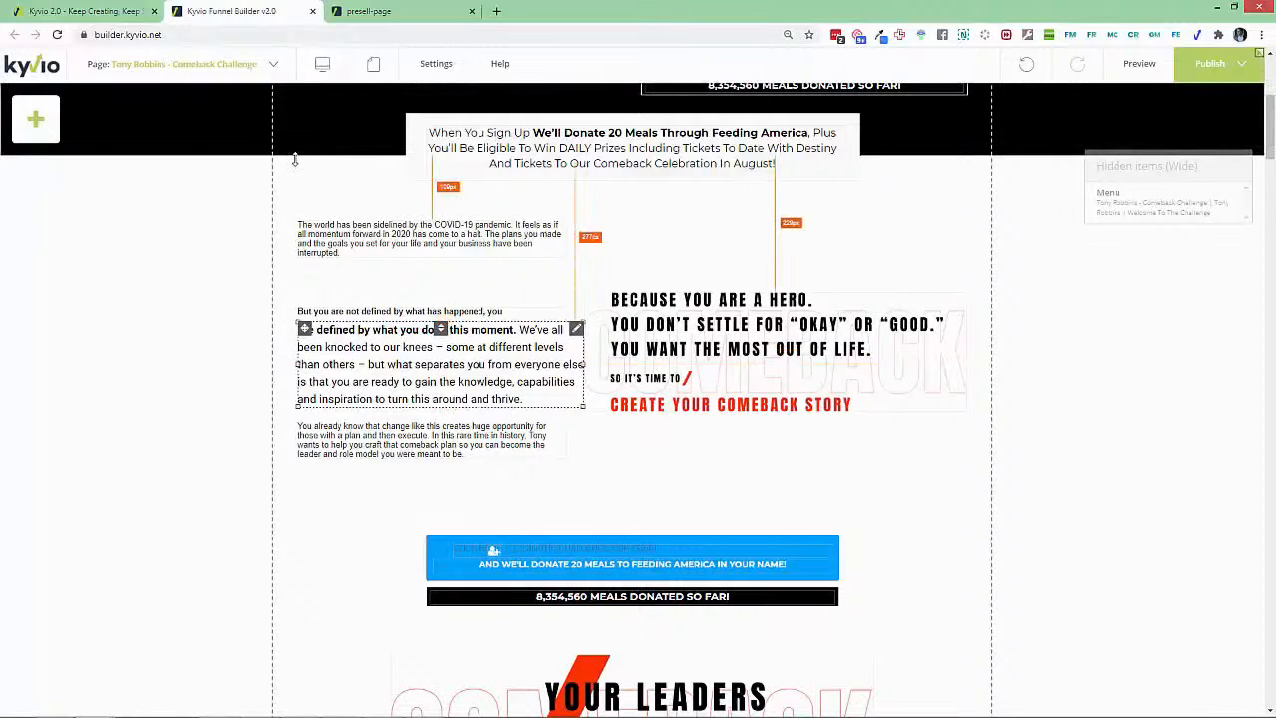
{"action": "left_click", "coordinate": [85, 11]}
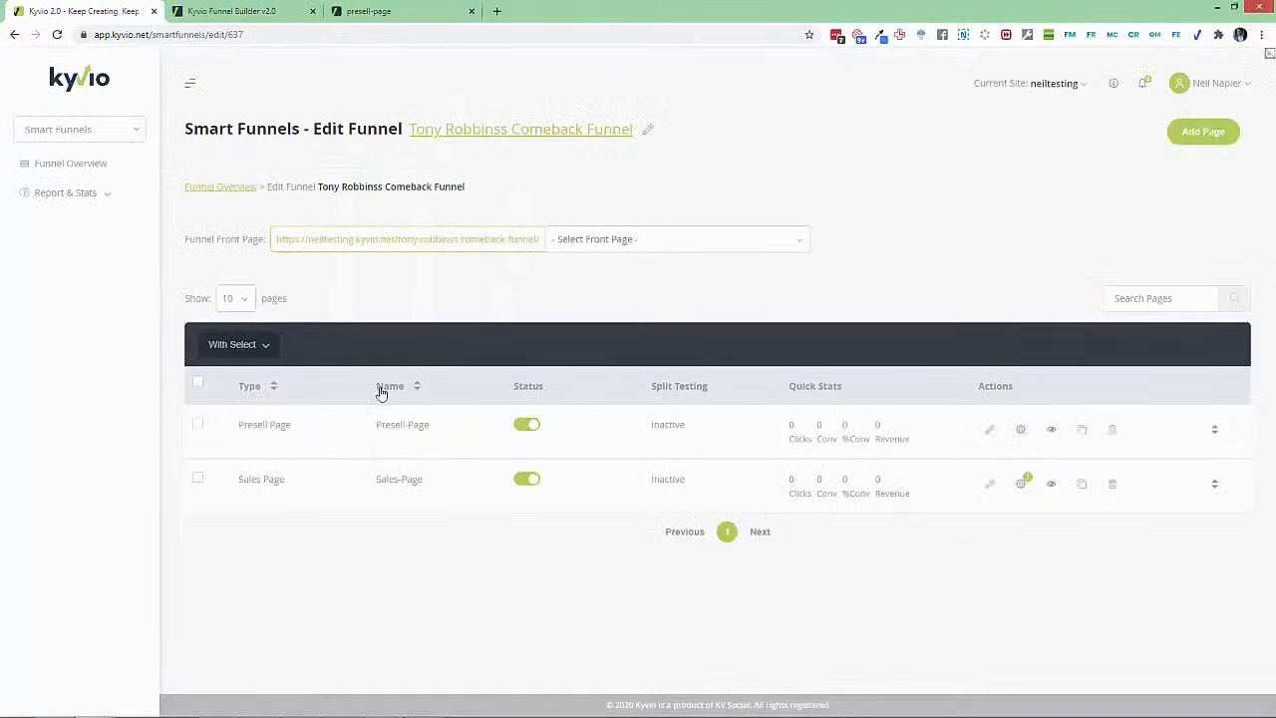